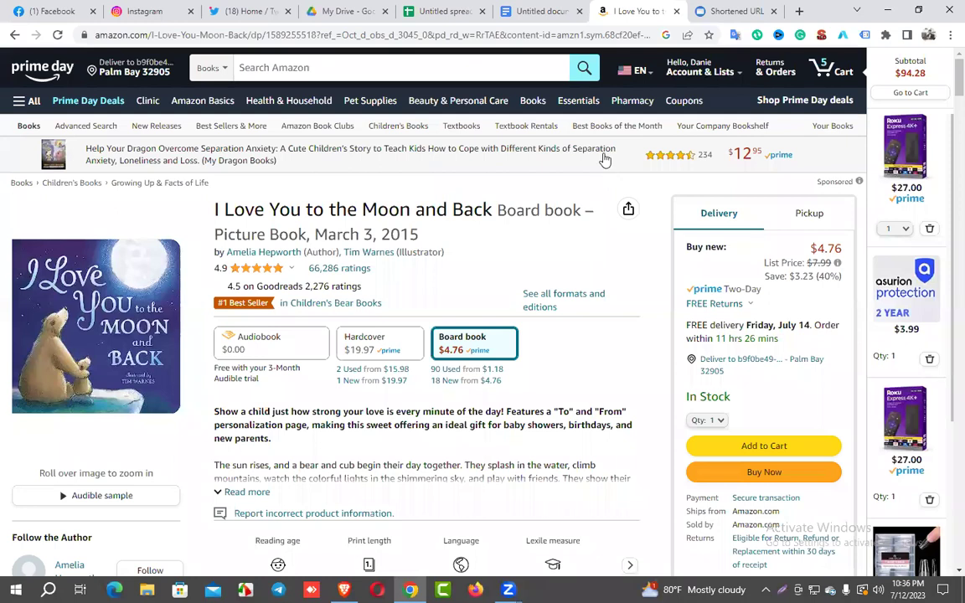
- Complete the Board book line in the Google Docs document with the price $4.76 and start a new line
click(536, 11)
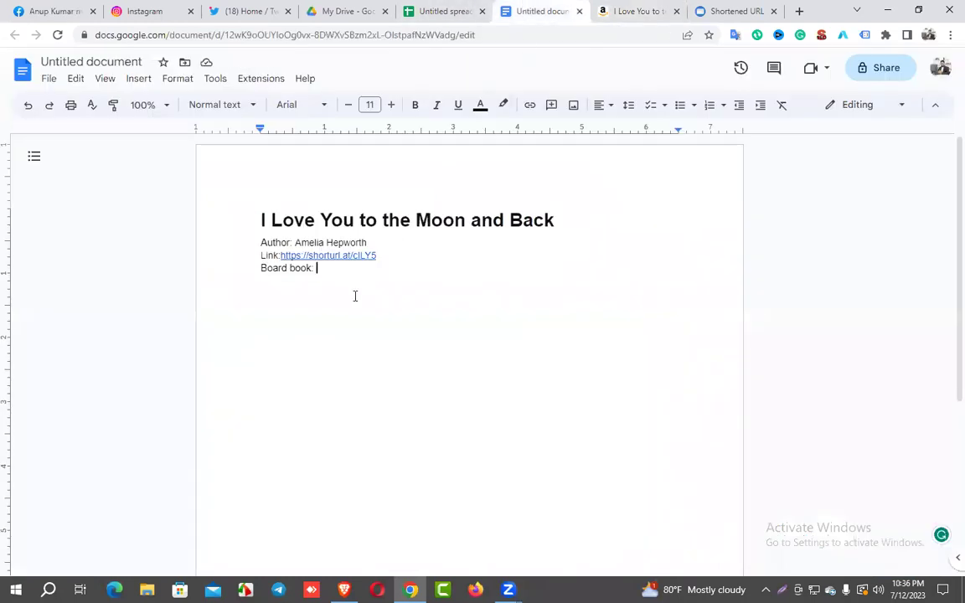
text($)
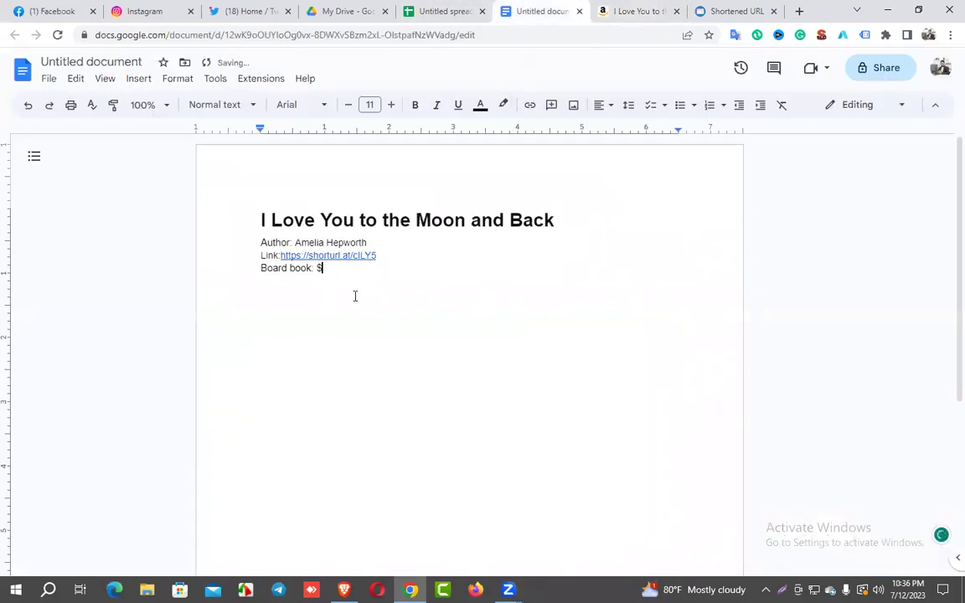
text(4.76)
key(Return)
- Write "Hardcover:$19.95" on the line below the board book price
text(har)
text(dcover)
key(Left)
key(Left)
key(Left)
key(Left)
key(BackSpace)
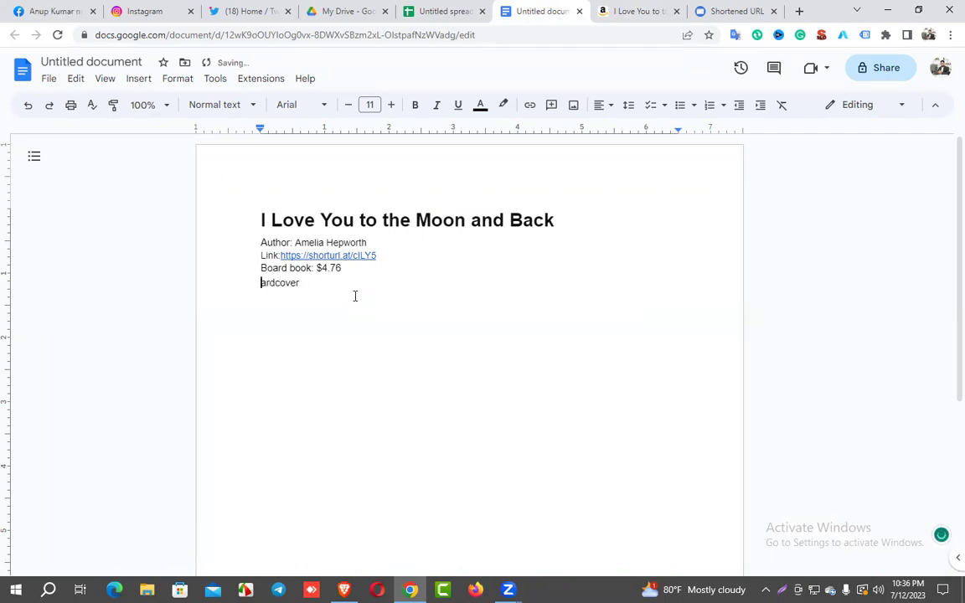
text(H)
click(344, 293)
click(322, 290)
key(BackSpace)
text(:$19.95)
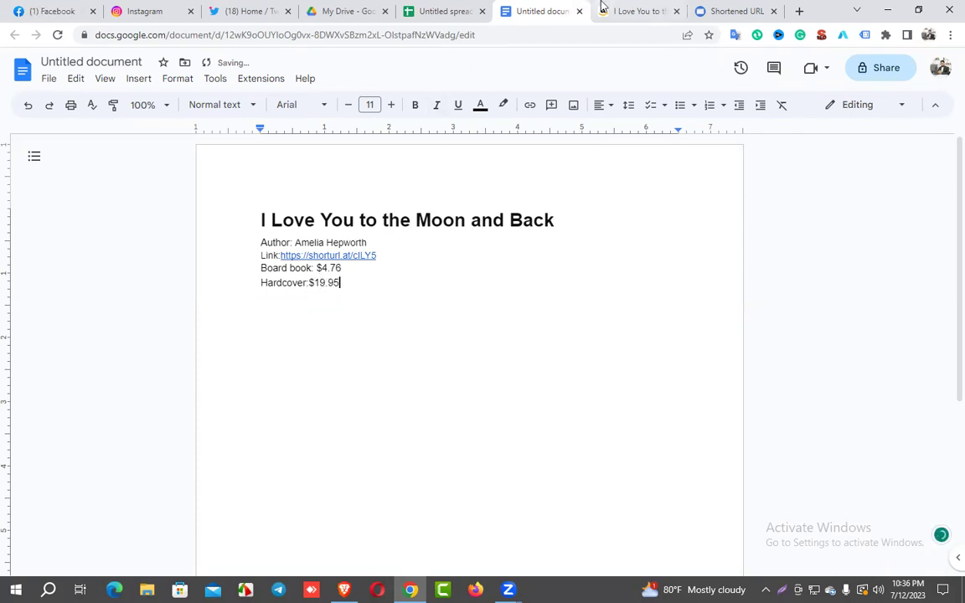
- Check the hardcover price on the Amazon page, correct it to $19.97 in the document and start a new line
key(ctrl+Tab)
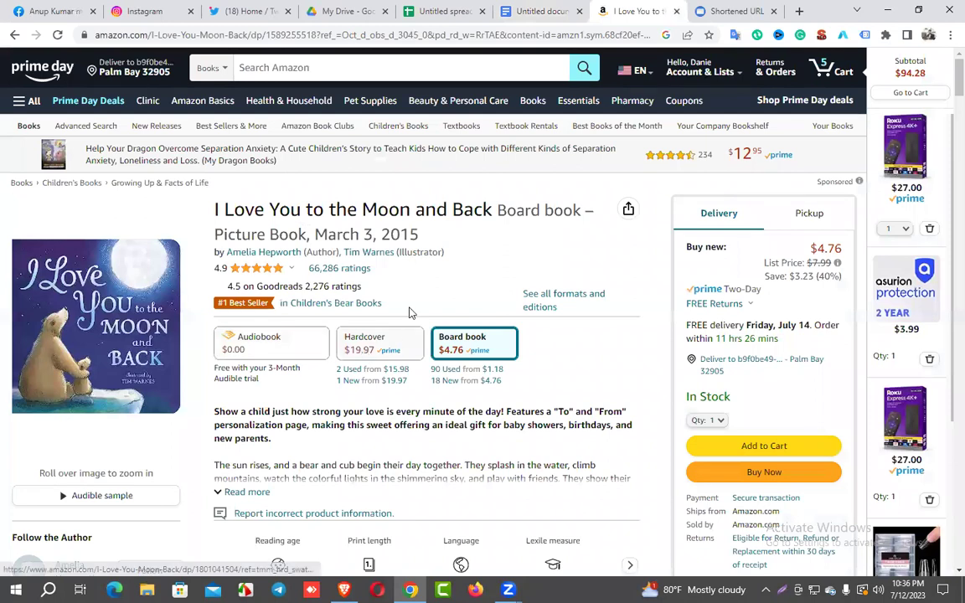
click(543, 14)
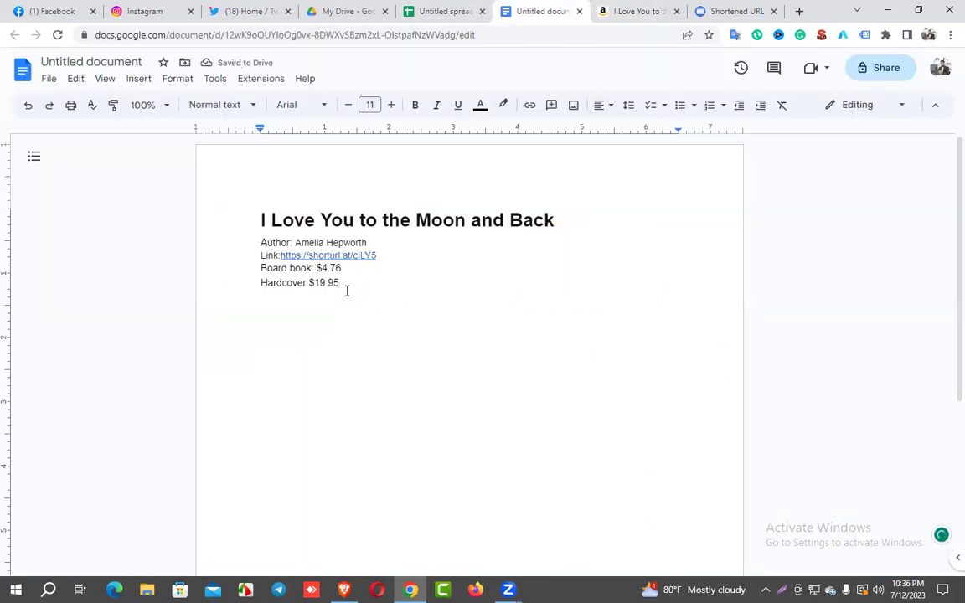
key(BackSpace)
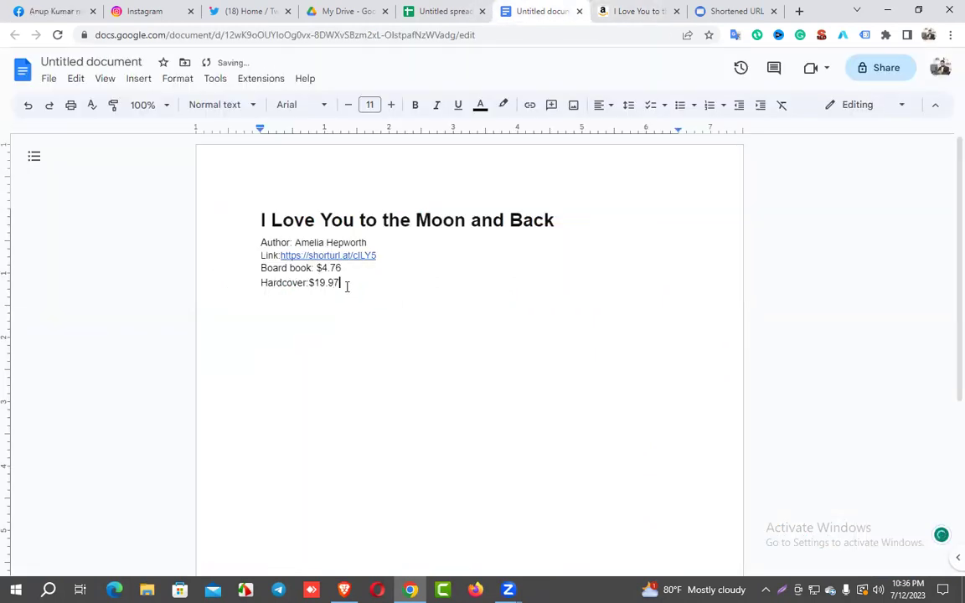
text(7)
key(Return)
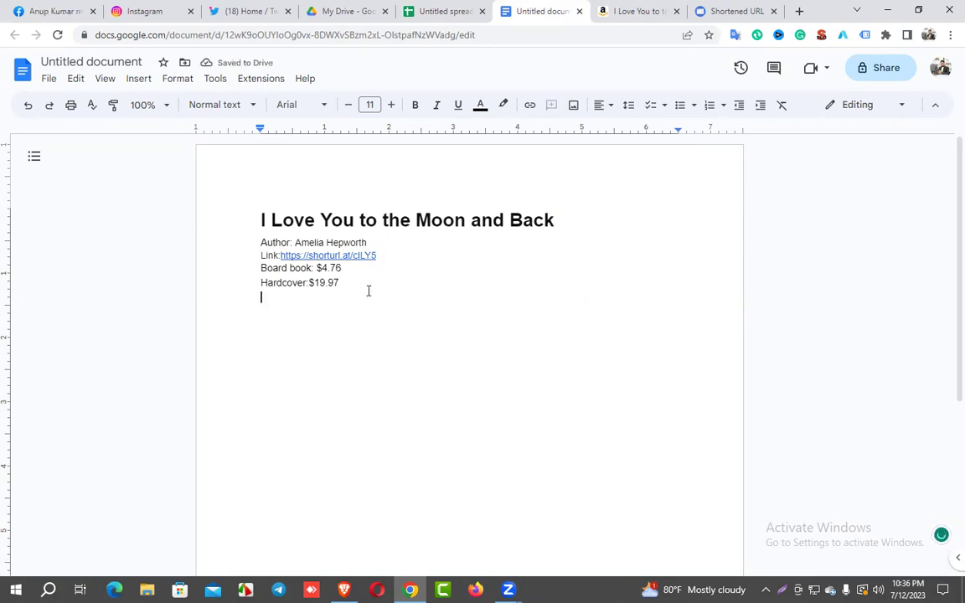
- Switch to Facebook and view the two ad campaign screenshots shared in the open chat
click(34, 8)
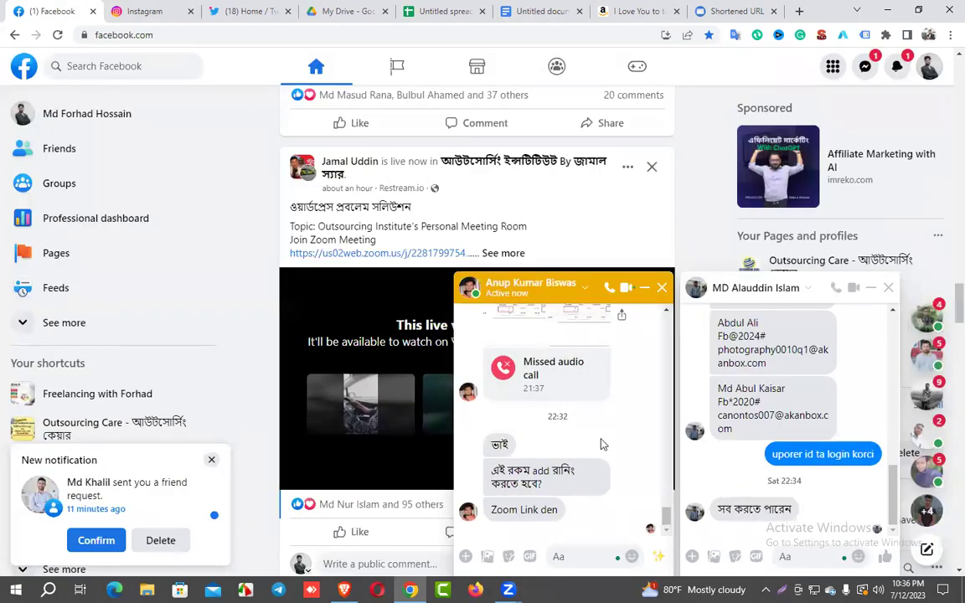
scroll(541, 395, up, 2)
click(543, 448)
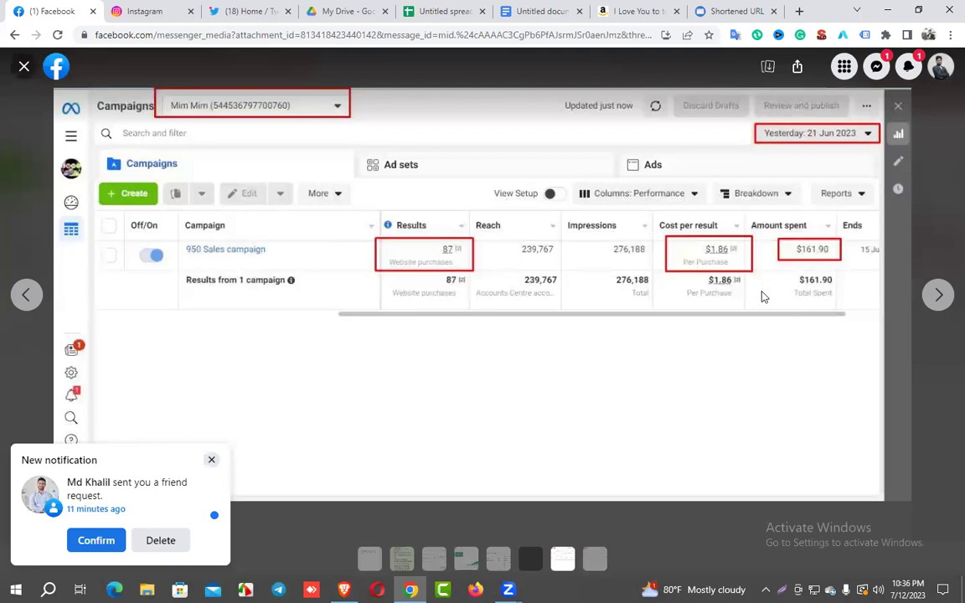
click(940, 297)
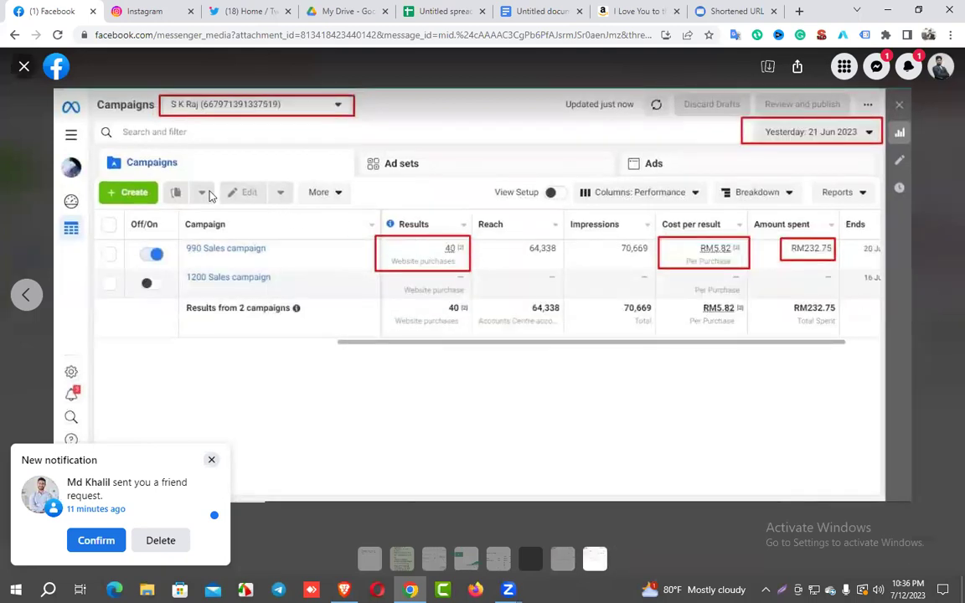
click(24, 68)
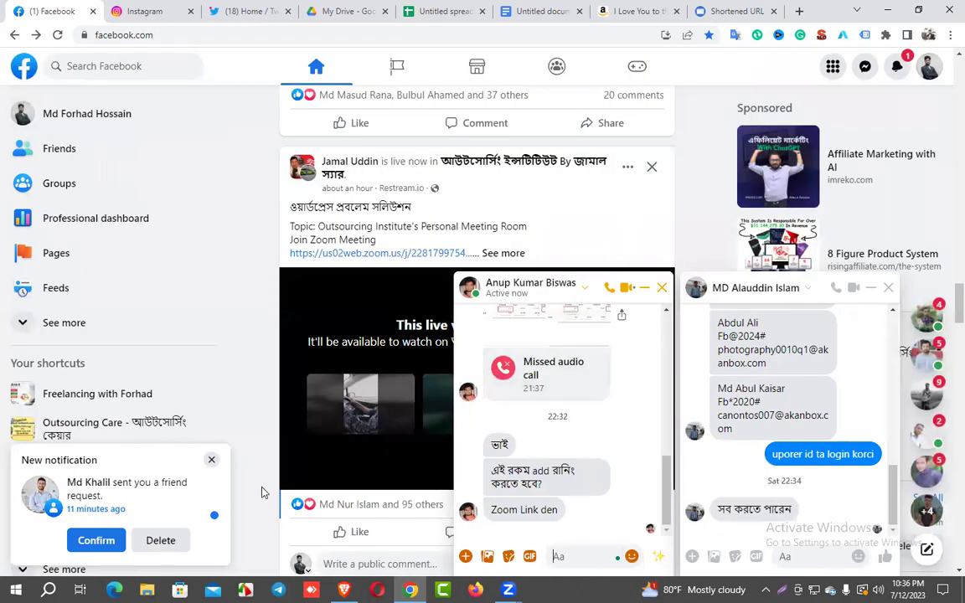
- Accept the pending friend request and review the 950 Sales campaign screenshot from the chat
click(96, 540)
scroll(560, 418, up, 5)
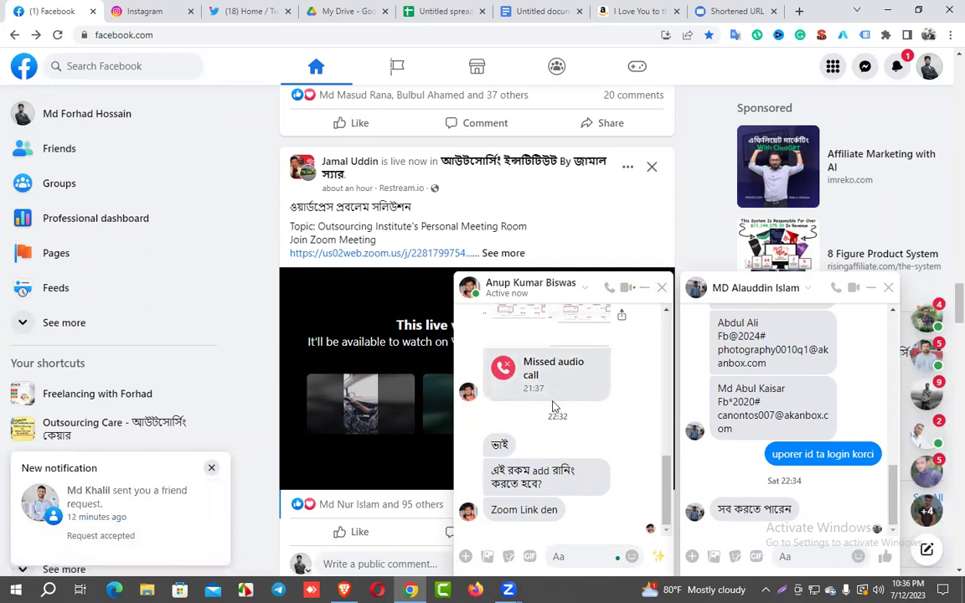
click(541, 438)
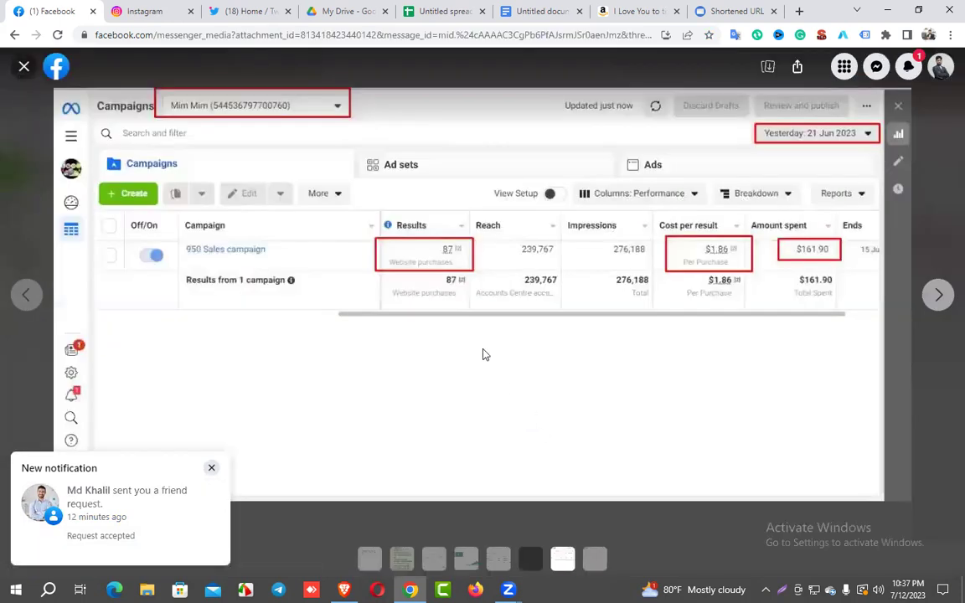
click(210, 468)
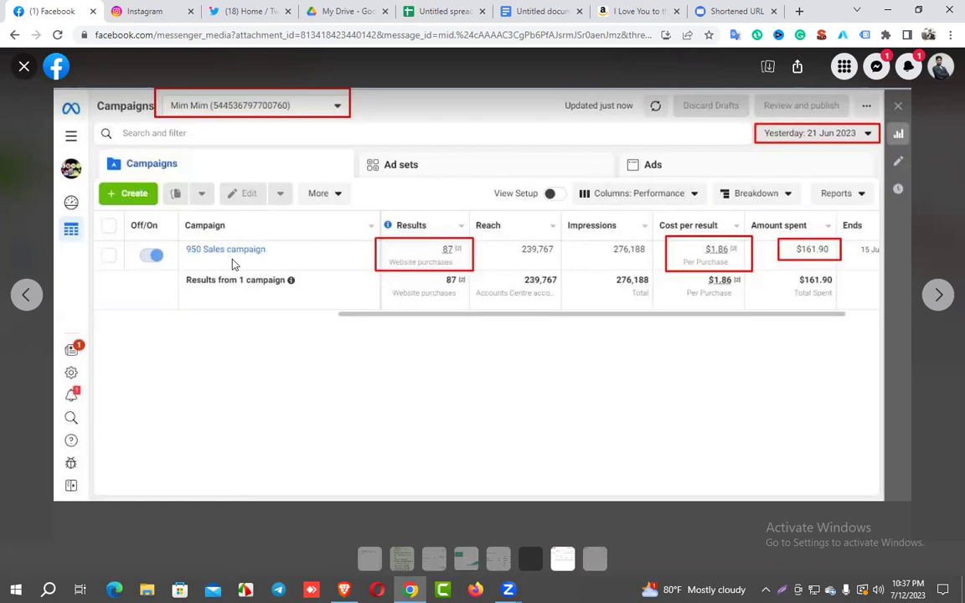
click(24, 66)
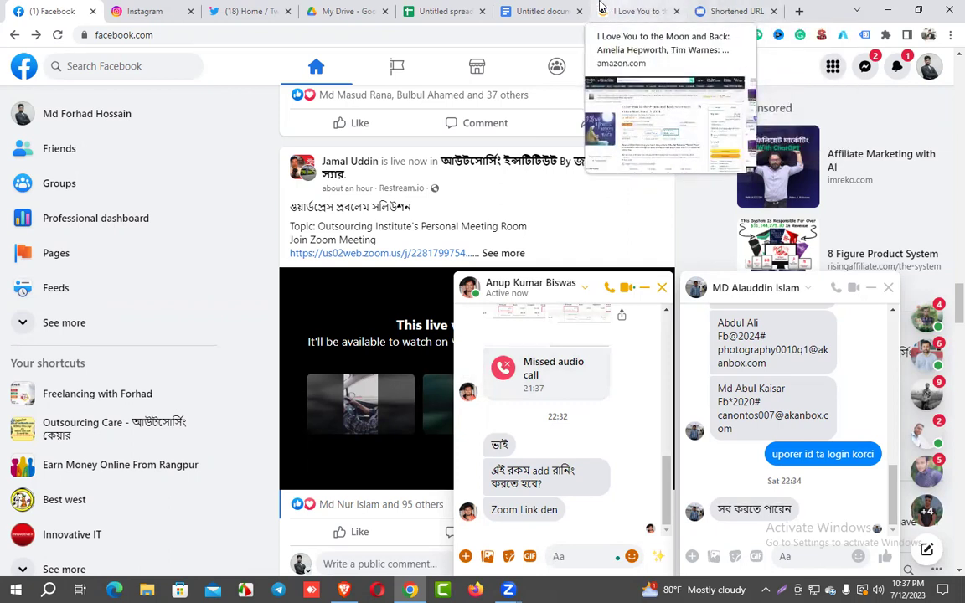
- Expand the book description on the Amazon page and copy both of its paragraphs
click(549, 11)
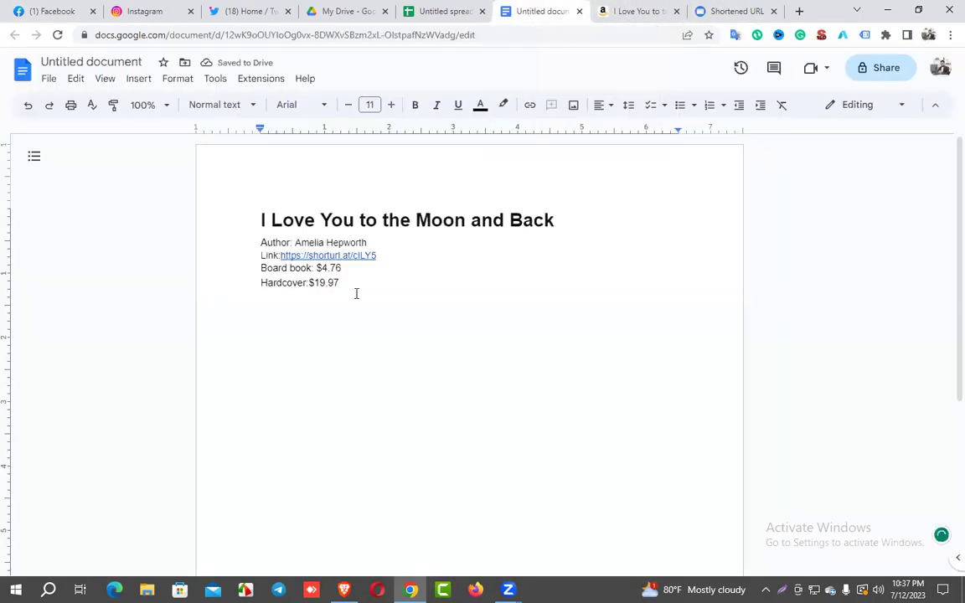
click(624, 11)
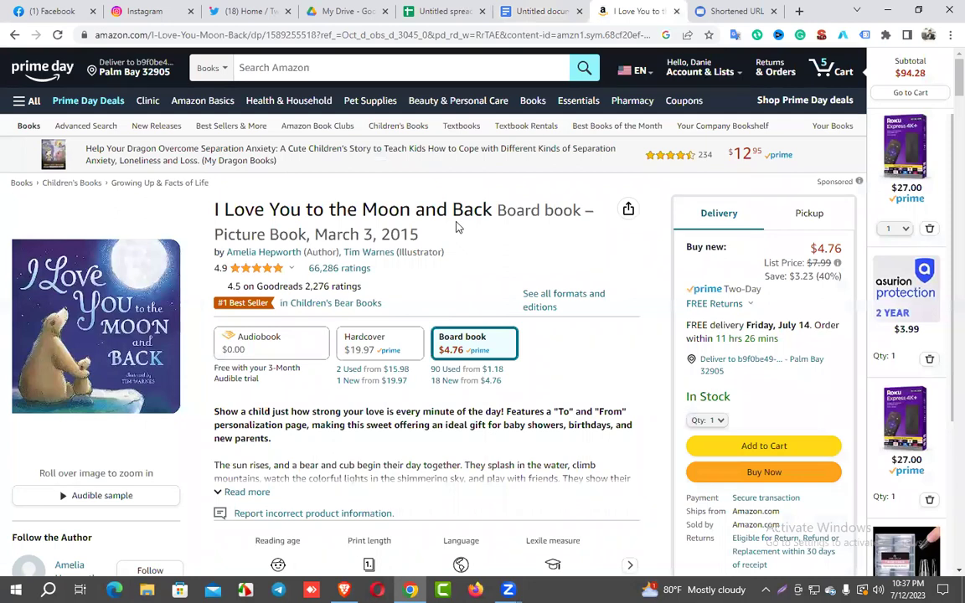
scroll(419, 269, down, 2)
click(241, 358)
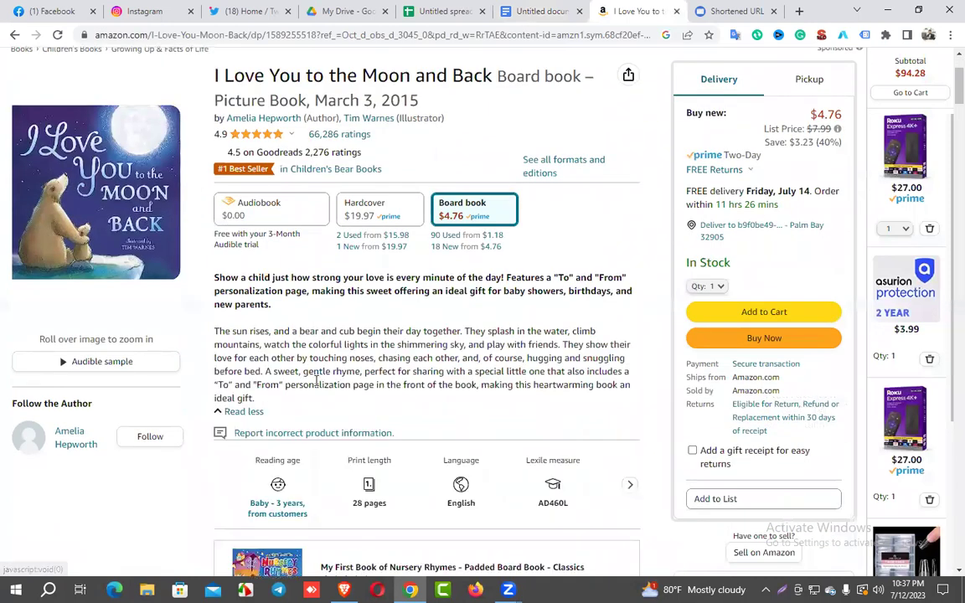
drag(255, 400, 214, 278)
key(ctrl+c)
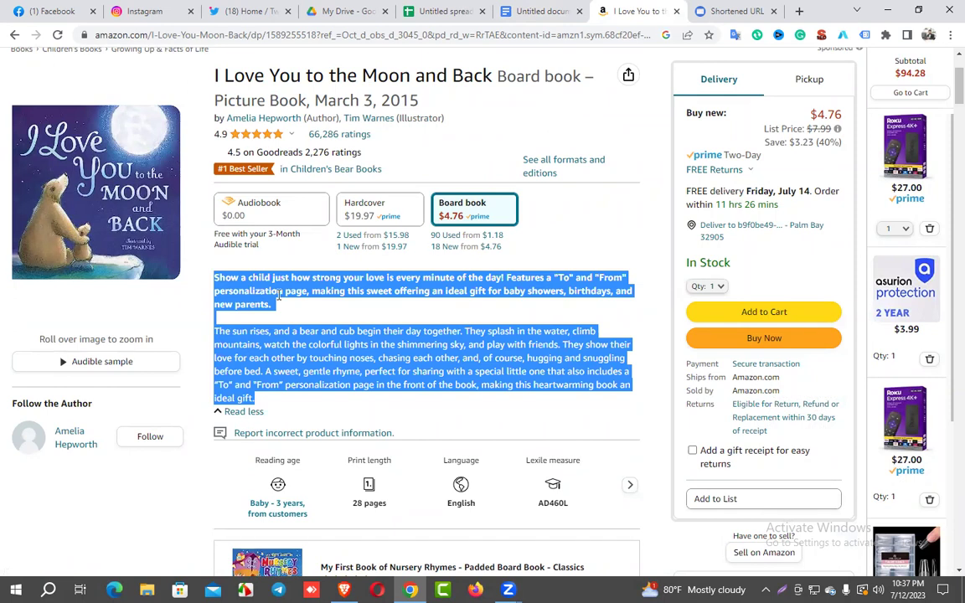
- Paste the copied description into the document below the hardcover price, separated by a blank line
key(ctrl+Page_Up)
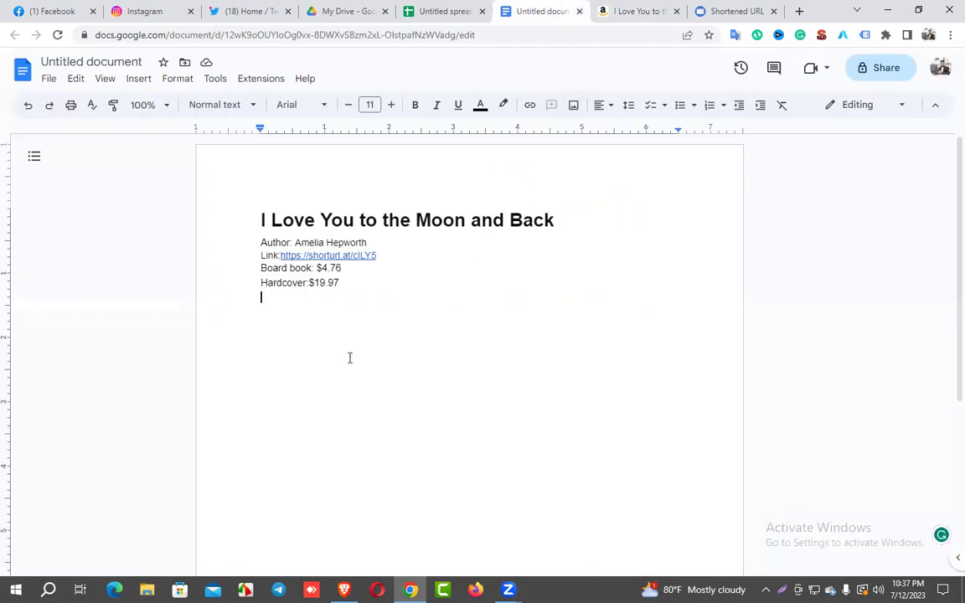
key(ctrl+v)
click(262, 296)
key(Return)
- Apply the Normal text style to the bold first paragraph of the pasted description
drag(321, 329, 261, 307)
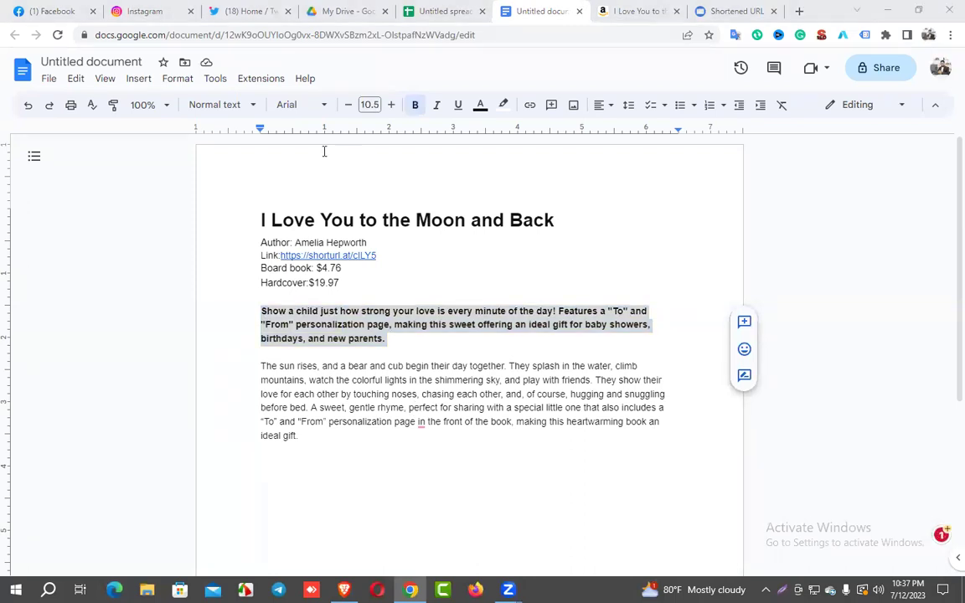
click(241, 106)
click(241, 143)
click(360, 271)
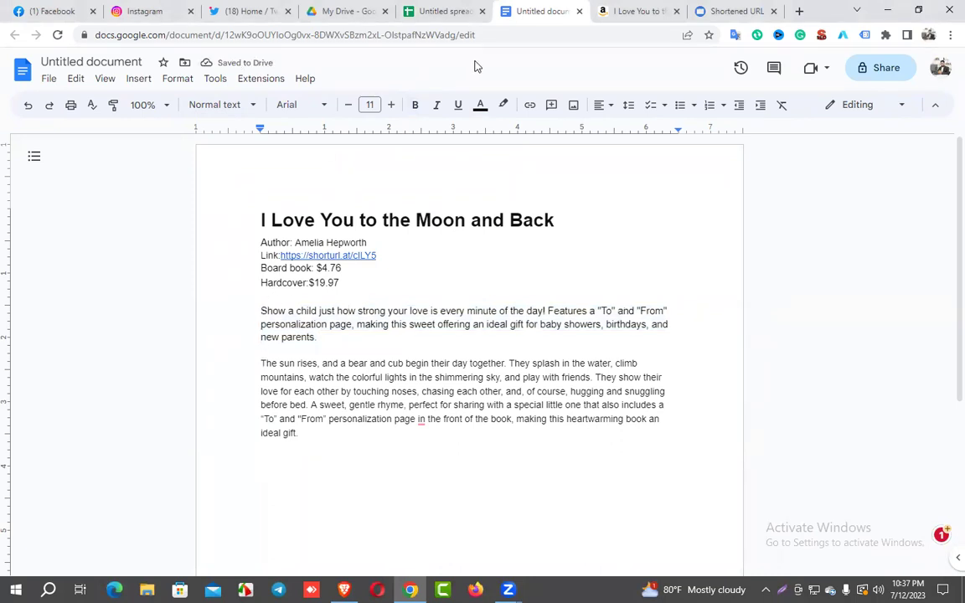
- Switch to Facebook and insert five star emojis followed by a fire emoji in the open chat's message box
click(58, 11)
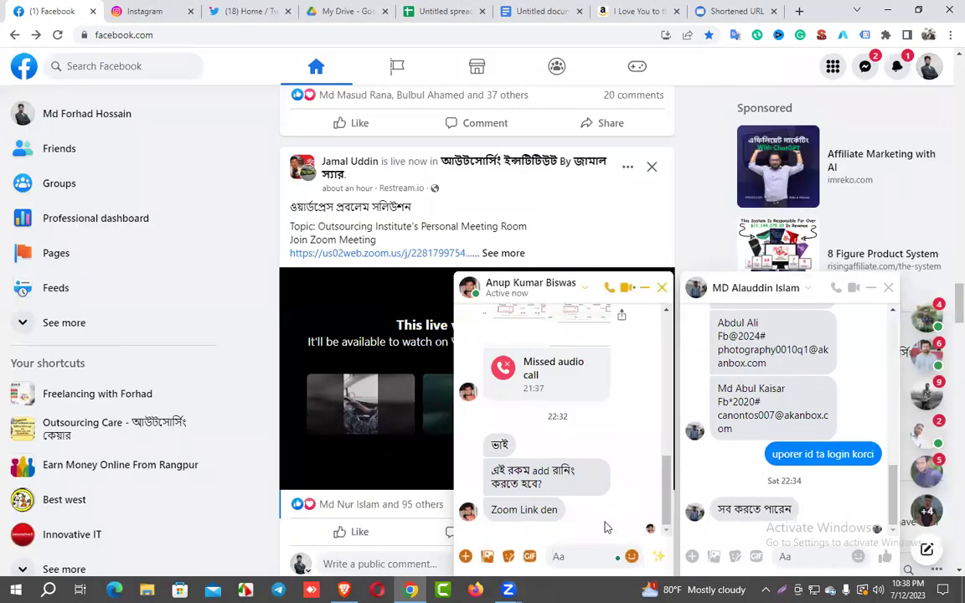
click(631, 556)
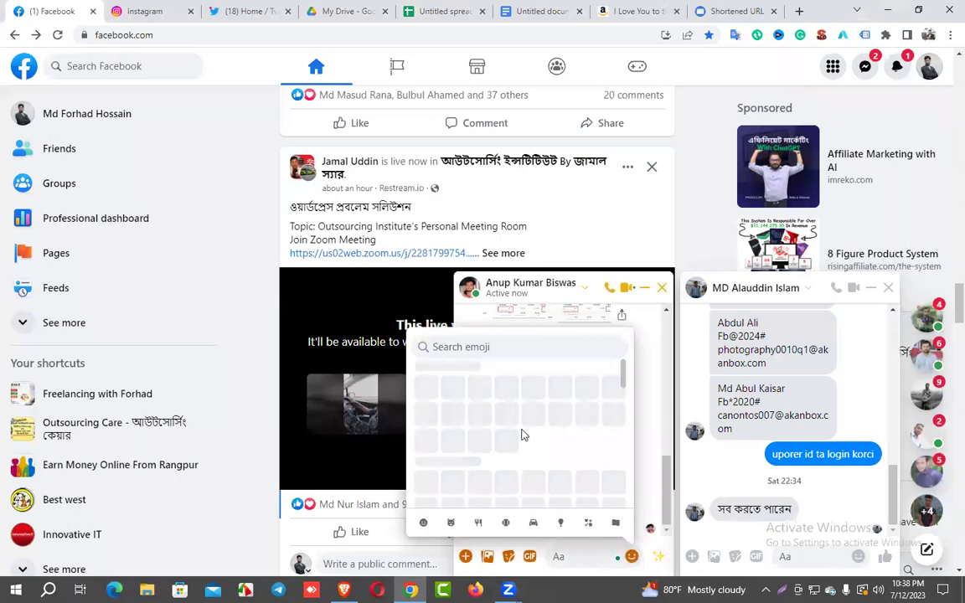
scroll(520, 429, down, 1)
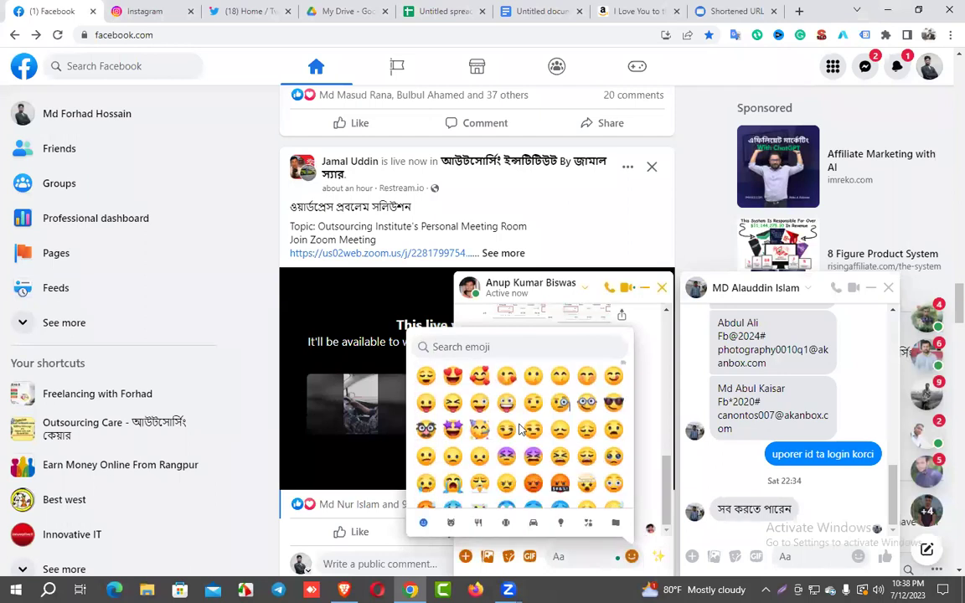
scroll(520, 429, down, 5)
scroll(519, 433, up, 3)
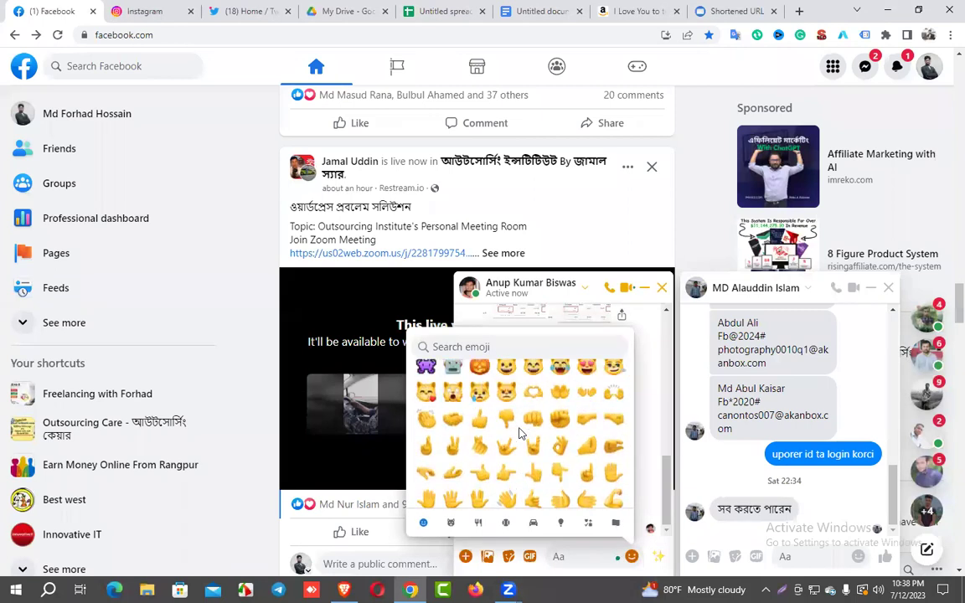
scroll(519, 433, down, 6)
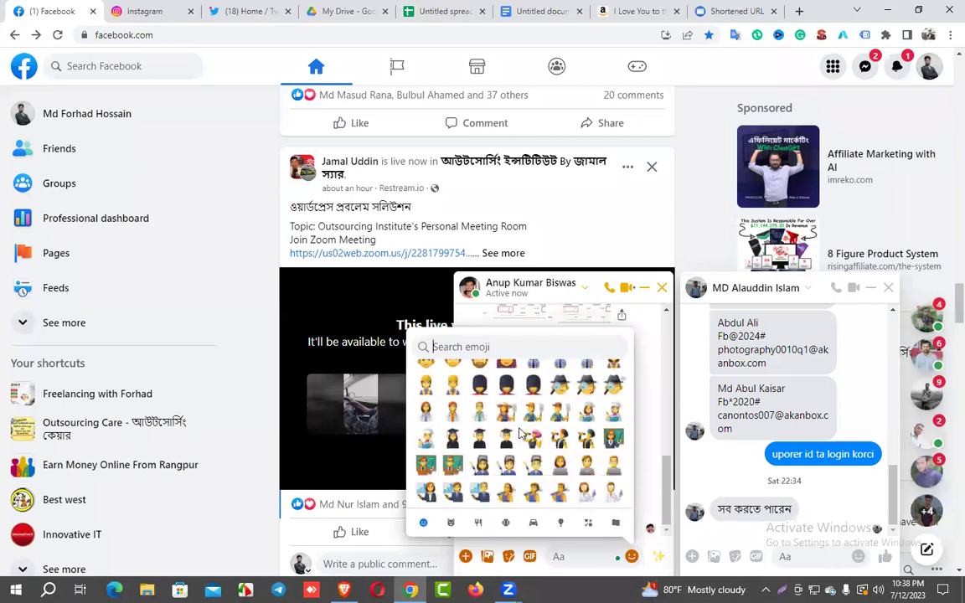
scroll(520, 433, down, 10)
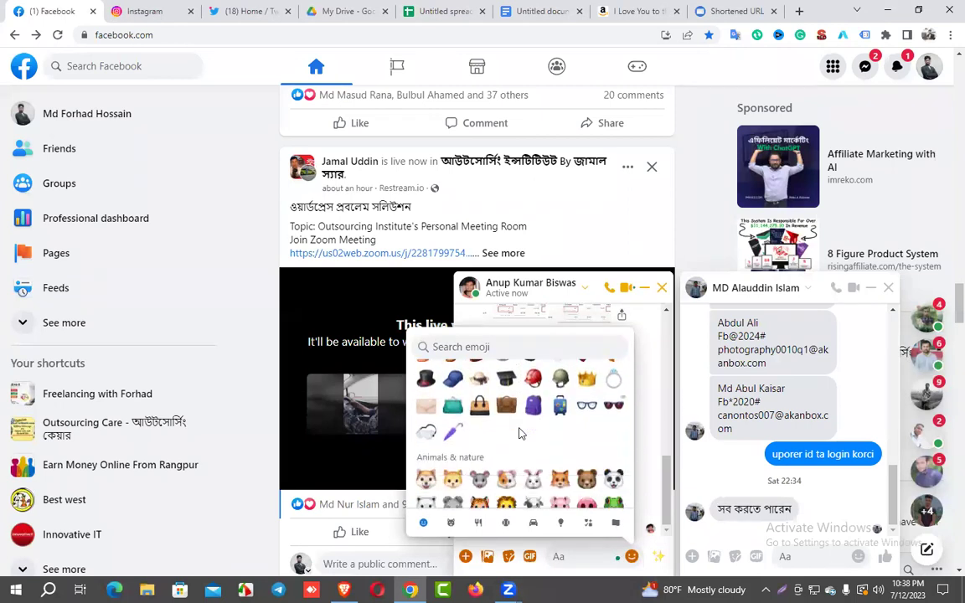
scroll(520, 433, down, 10)
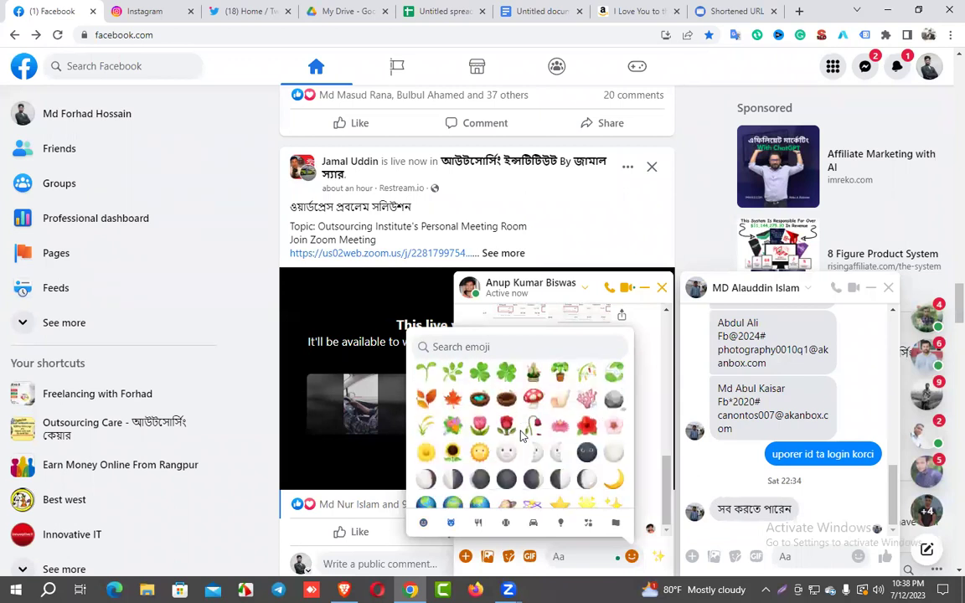
click(560, 439)
click(560, 439)
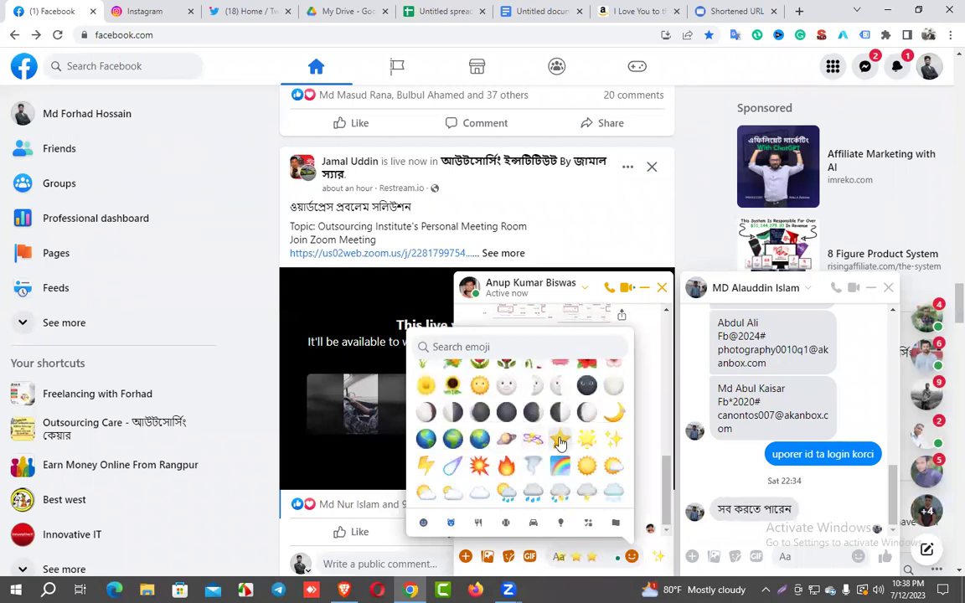
click(560, 440)
click(560, 439)
click(559, 439)
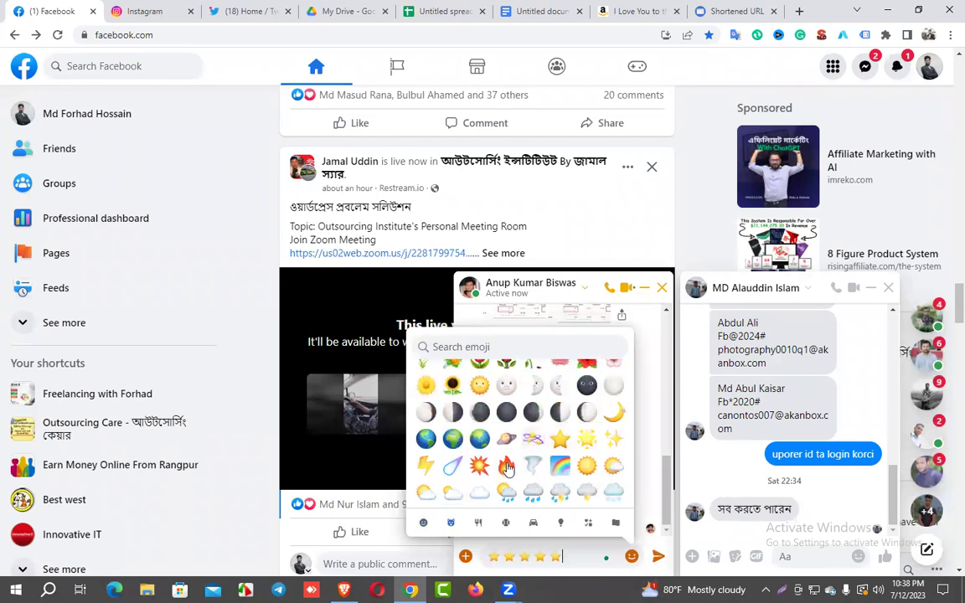
click(506, 462)
- Add a green check mark emoji after the fire emoji in the chat's message box and copy it
scroll(508, 457, down, 1)
scroll(508, 457, down, 3)
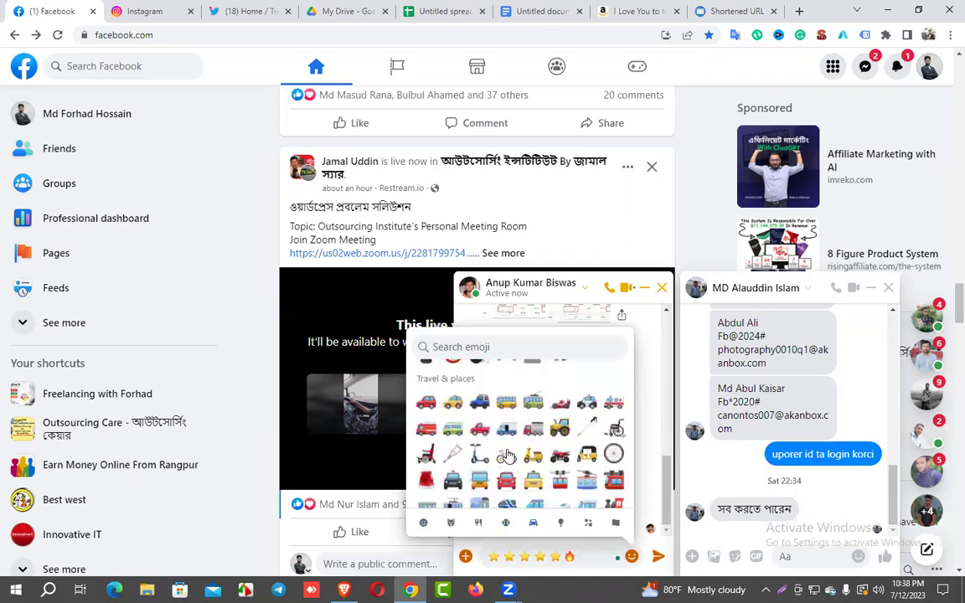
scroll(508, 456, down, 6)
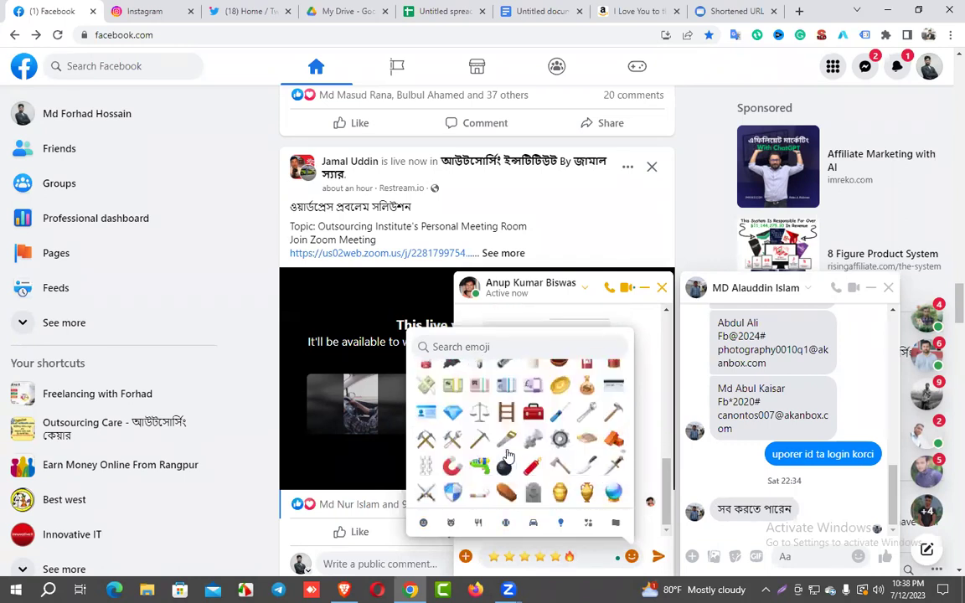
scroll(507, 452, down, 5)
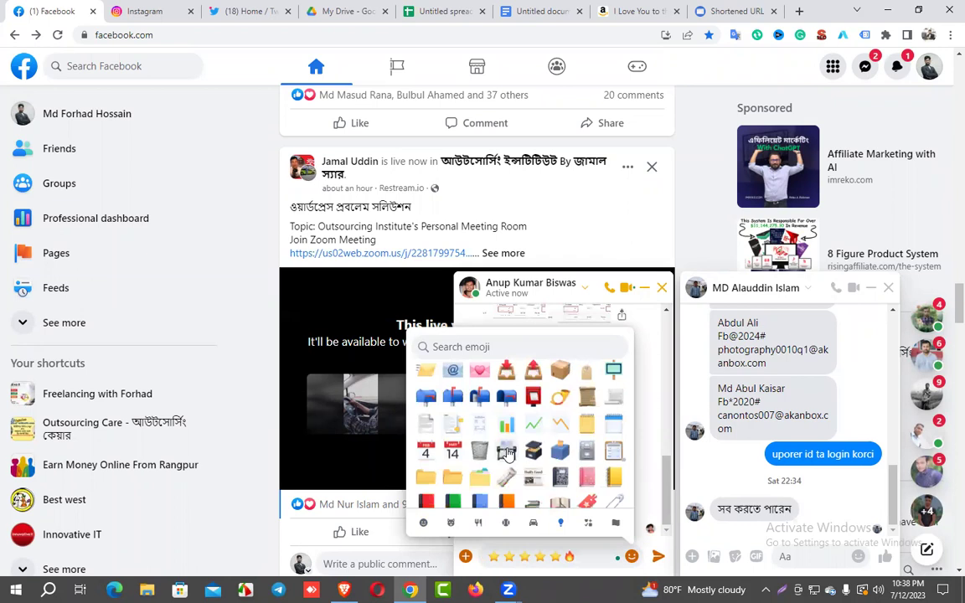
scroll(508, 454, down, 3)
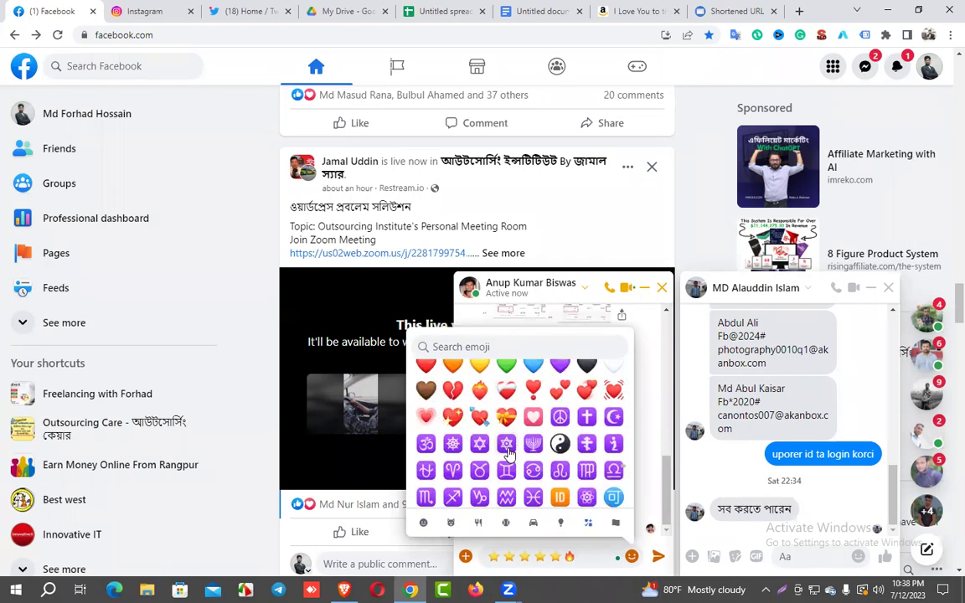
scroll(508, 453, down, 4)
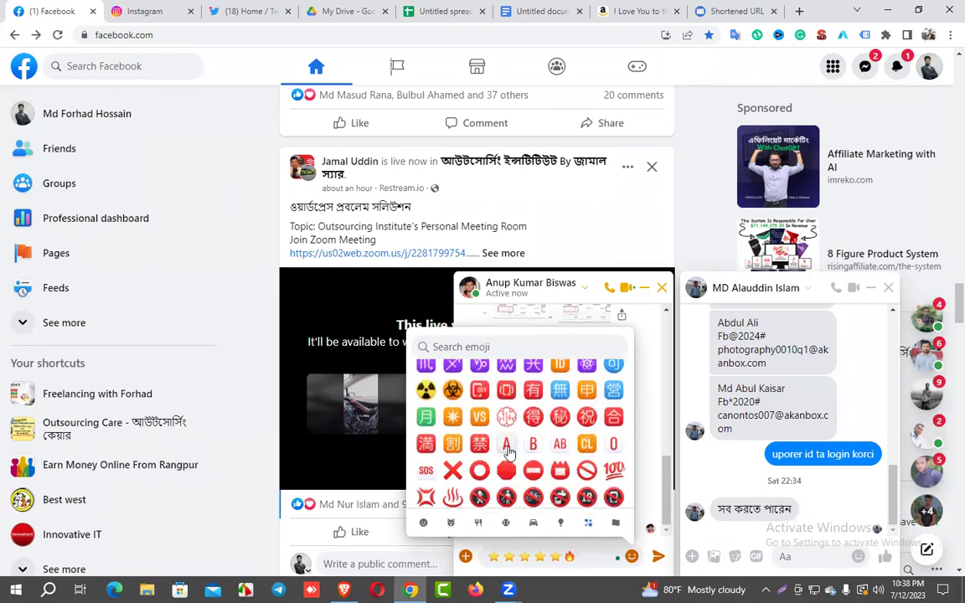
scroll(511, 449, down, 3)
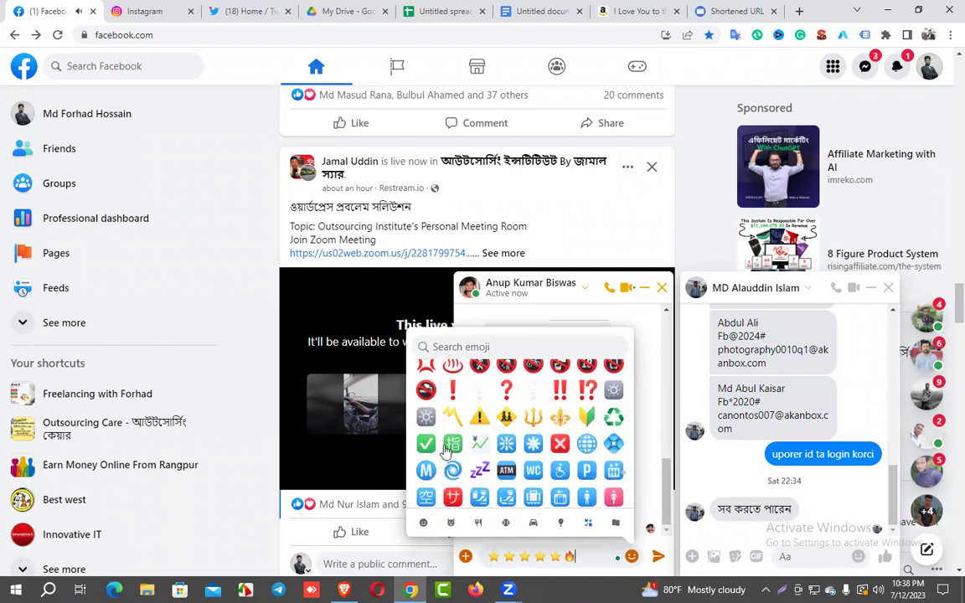
click(425, 443)
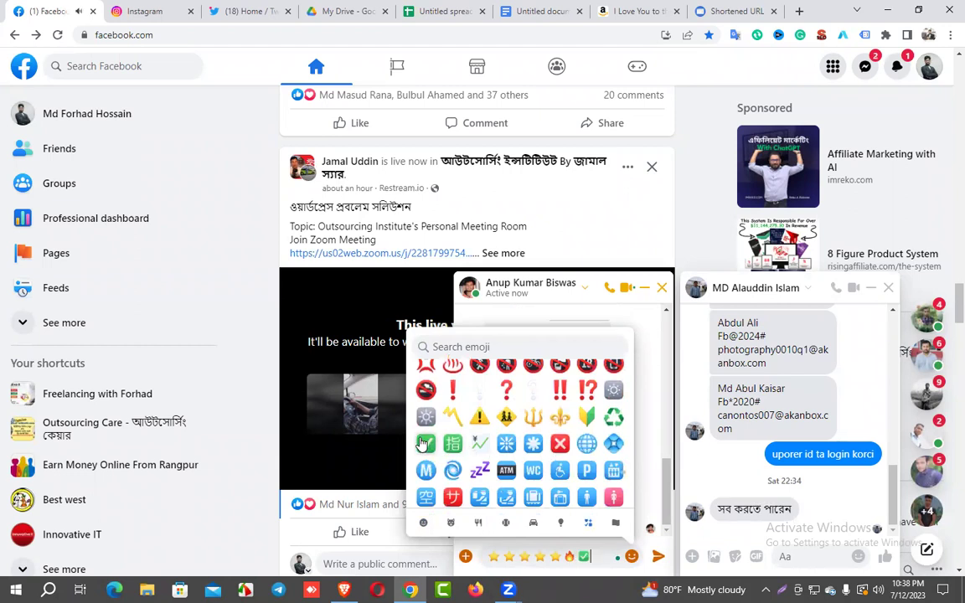
click(599, 557)
double_click(584, 558)
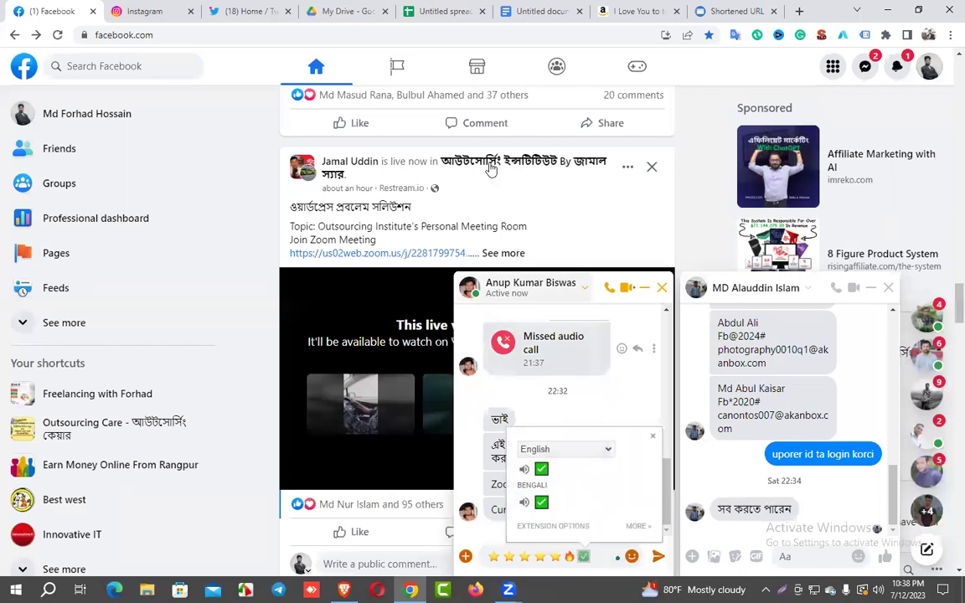
- Switch to the Google Docs document and paste the check mark emoji before the Author, Link, Board book and Hardcover lines
click(541, 10)
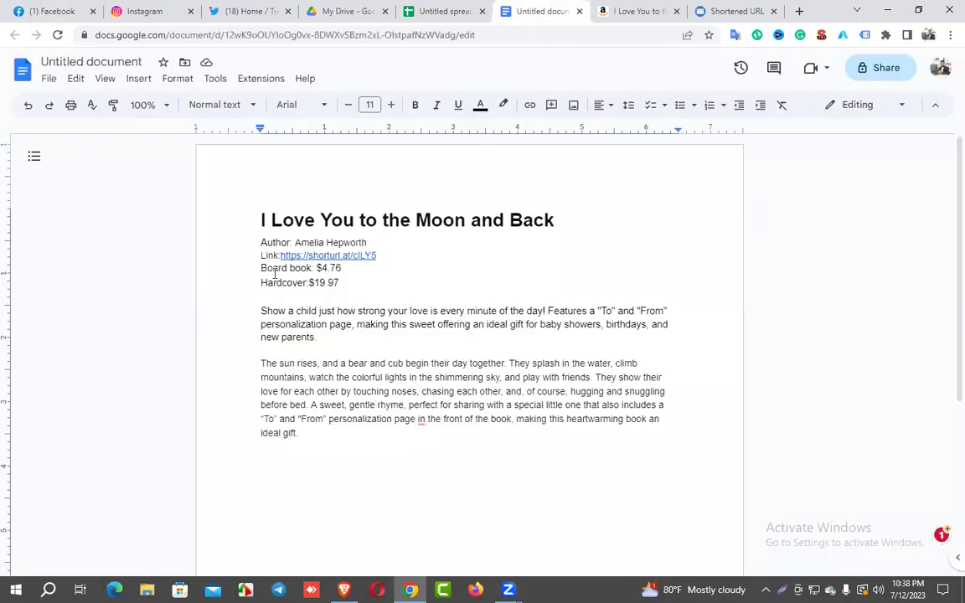
click(260, 243)
text(✅)
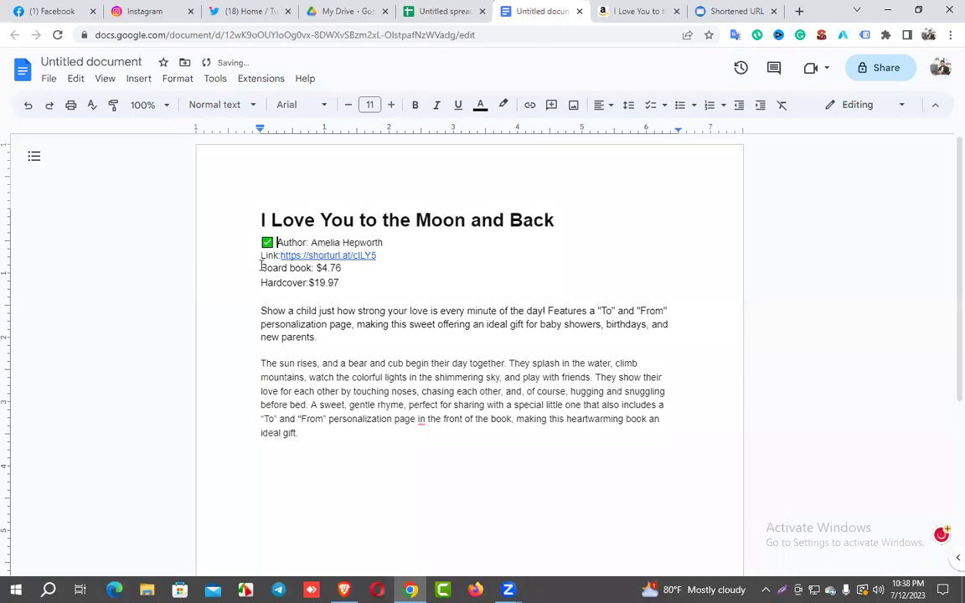
click(262, 267)
text(✅)
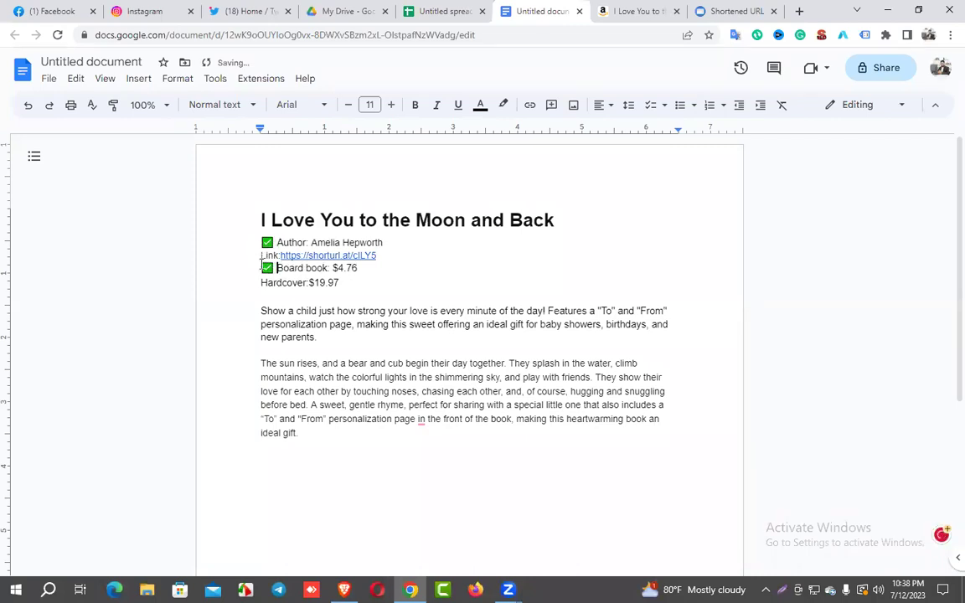
click(260, 283)
text(✅)
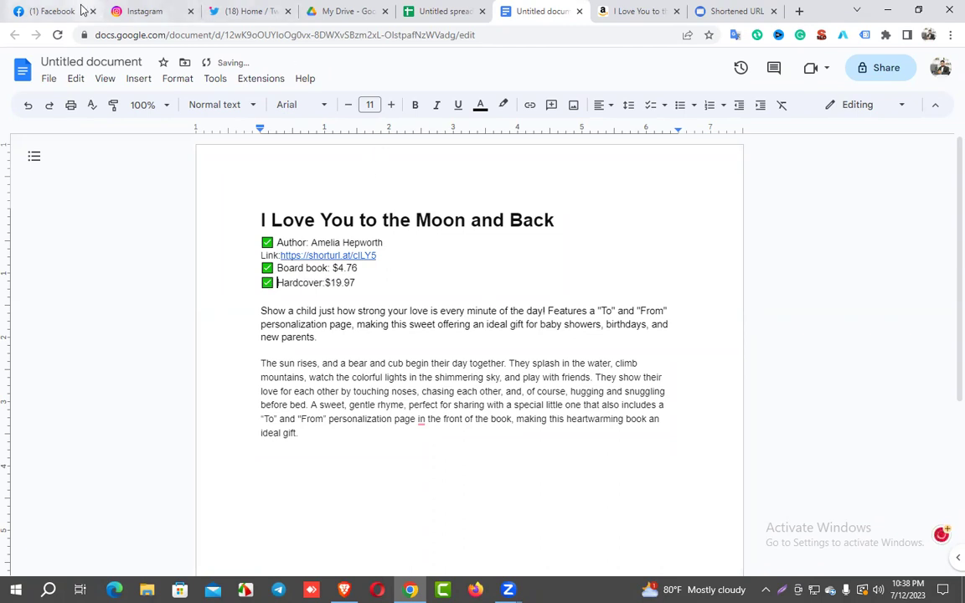
click(262, 255)
text(✅)
click(274, 283)
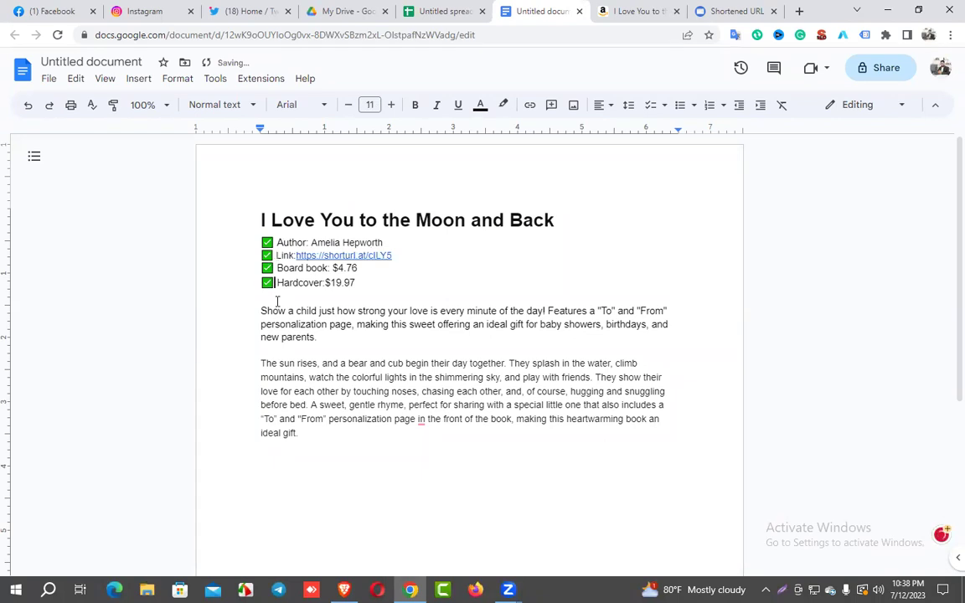
- Select the entire promotional text in the document, from the book title through the last description paragraph
click(283, 296)
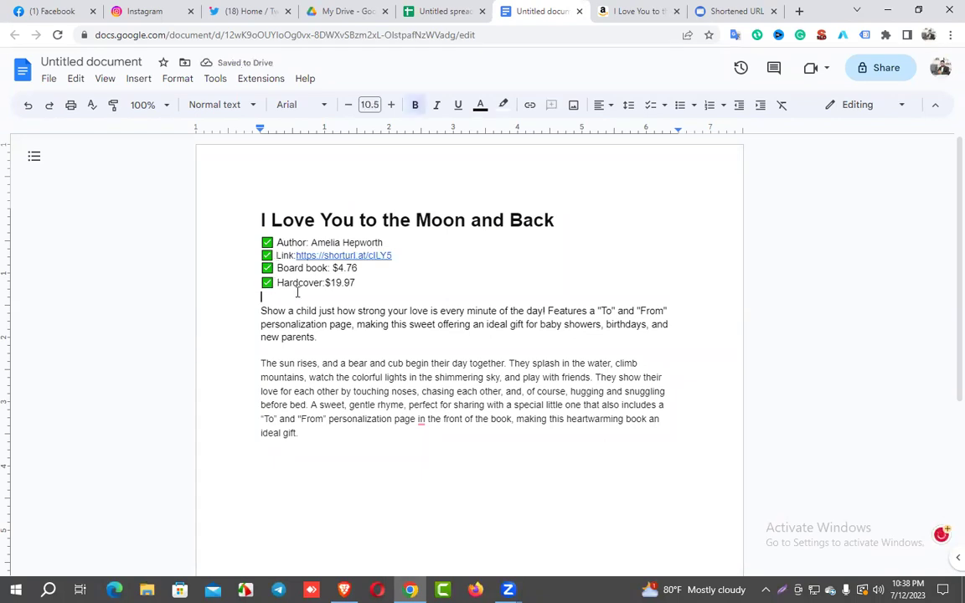
click(370, 324)
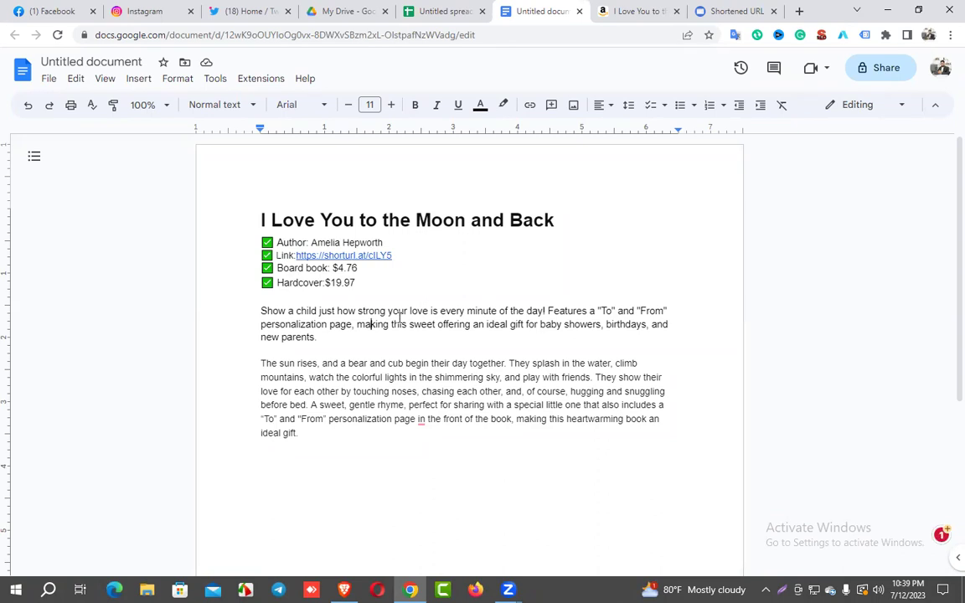
click(391, 354)
drag(304, 444, 250, 335)
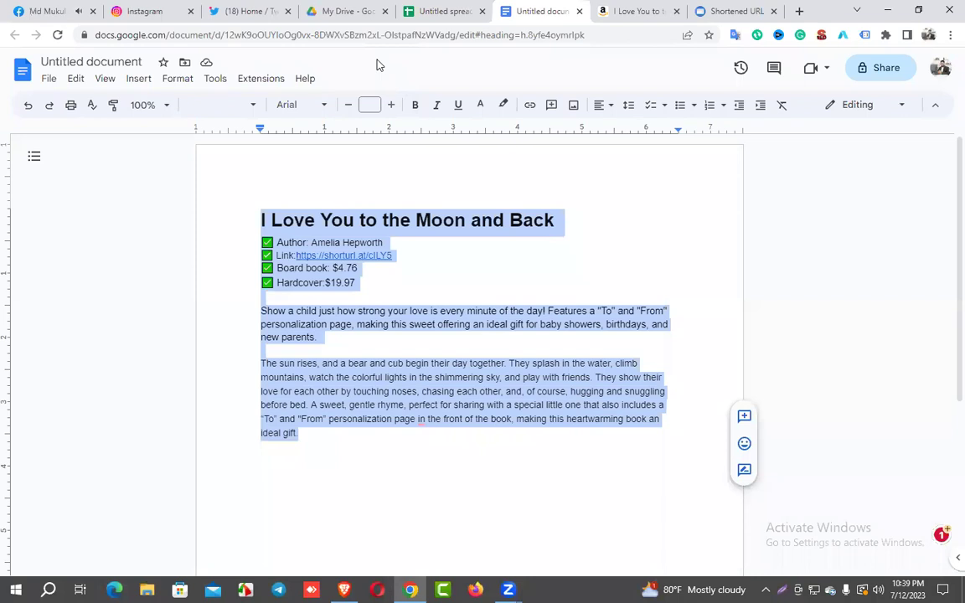
- Switch to Instagram, search for "#kidsbook" and open the #kidsbooks hashtag page
click(166, 6)
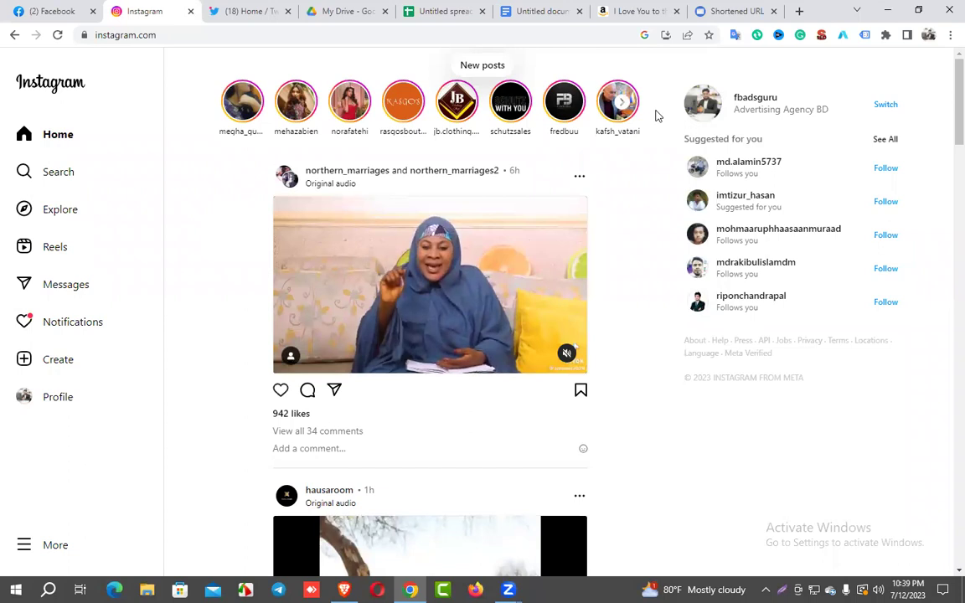
click(53, 178)
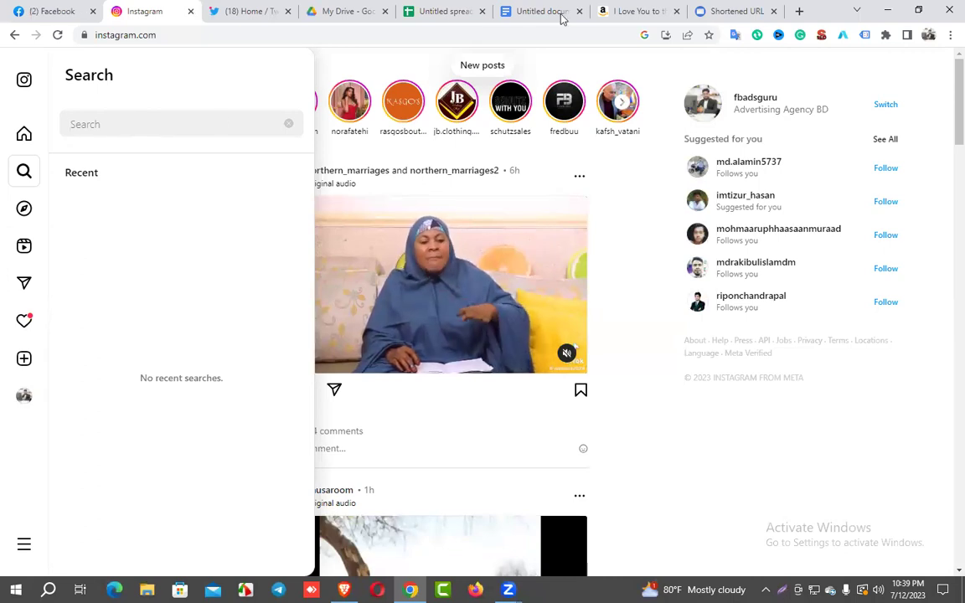
click(639, 6)
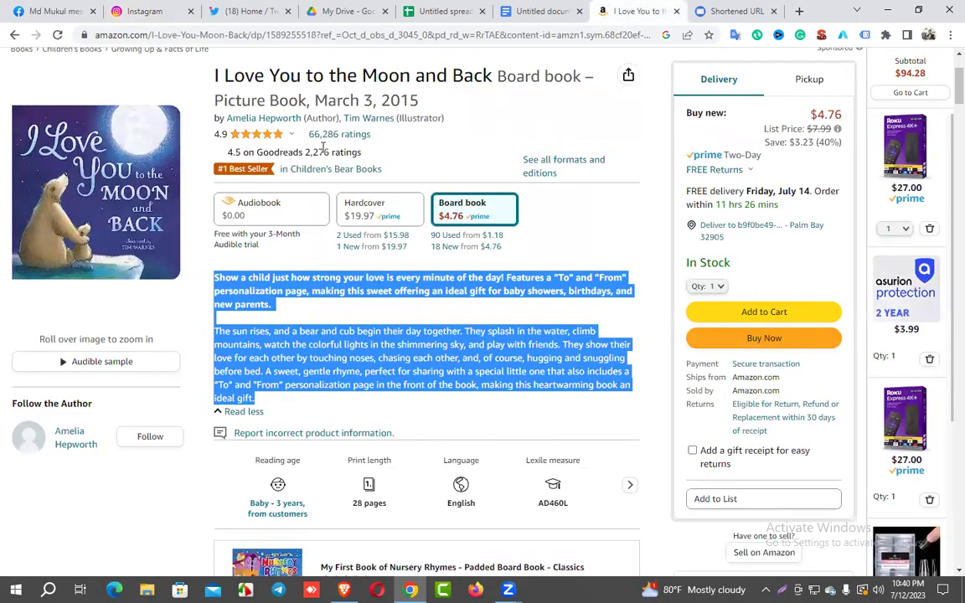
click(145, 11)
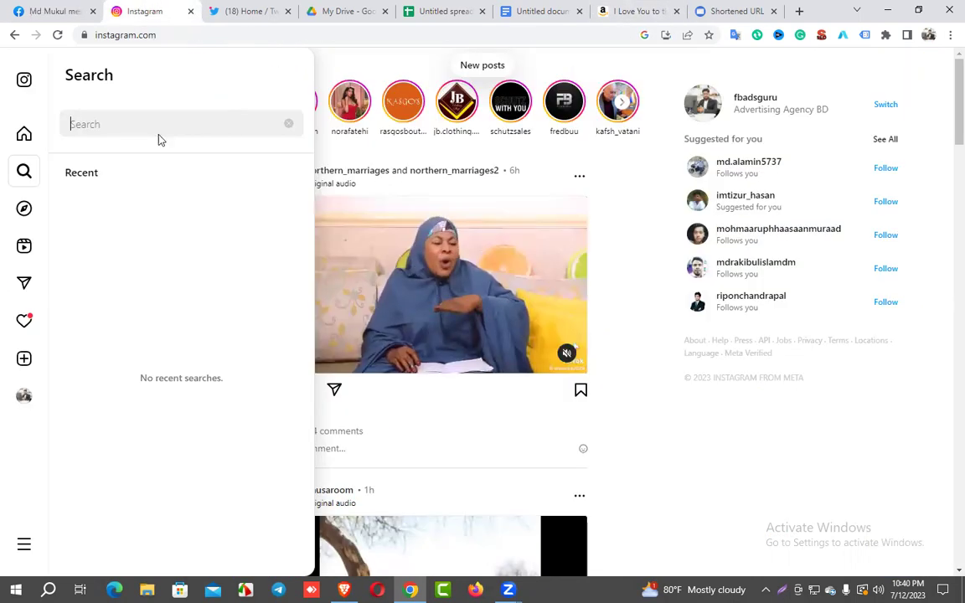
text(kids)
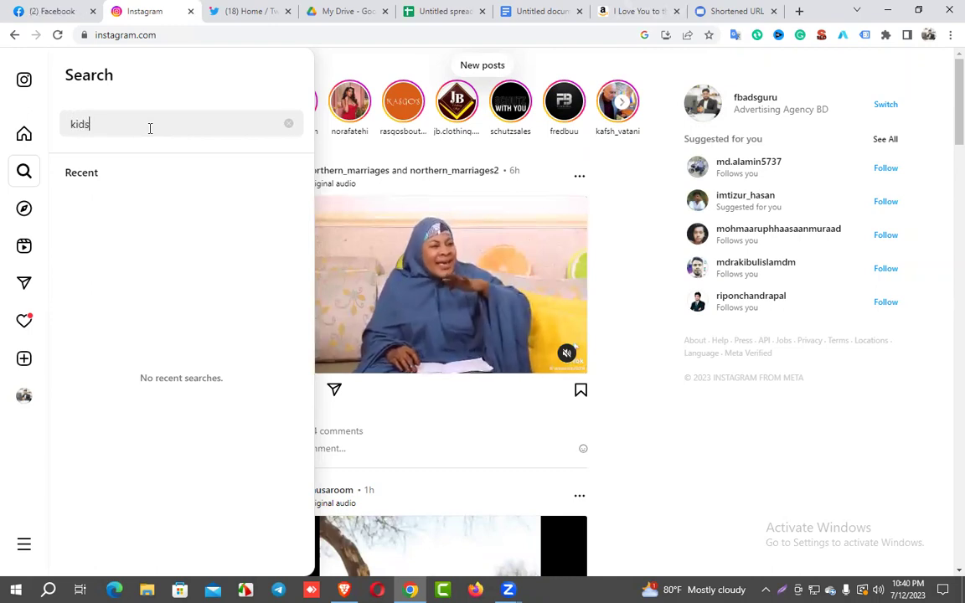
text(book)
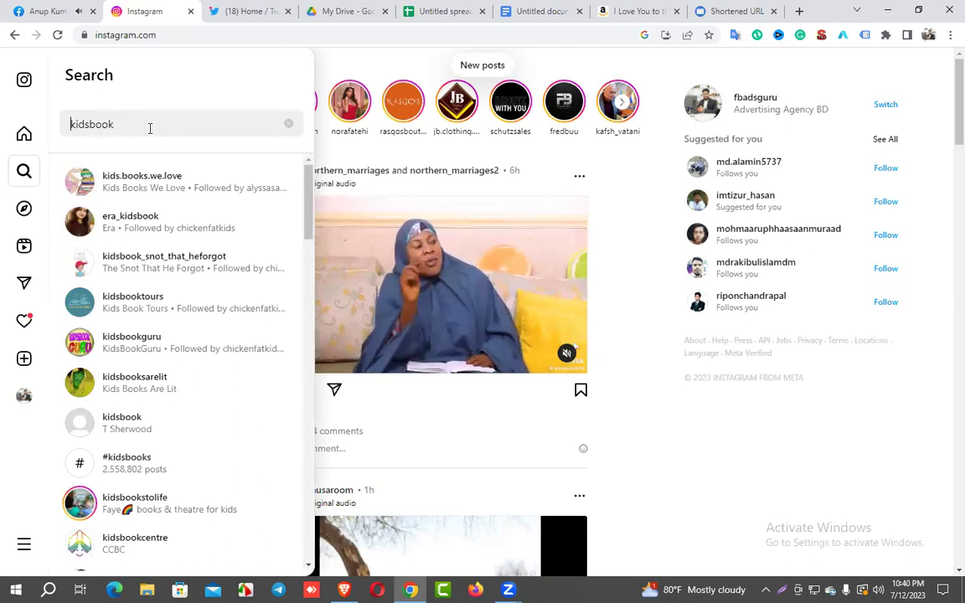
text(#)
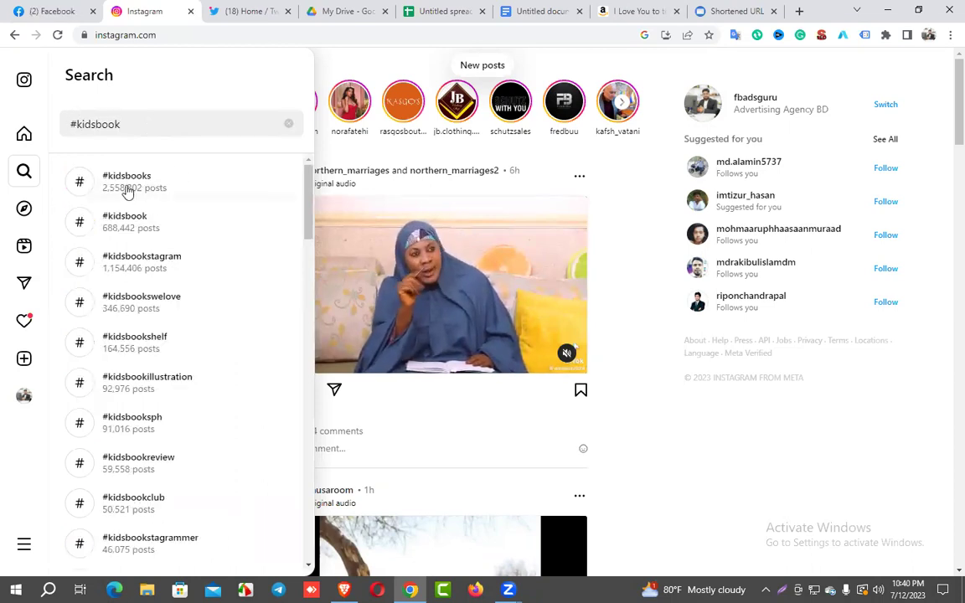
click(124, 193)
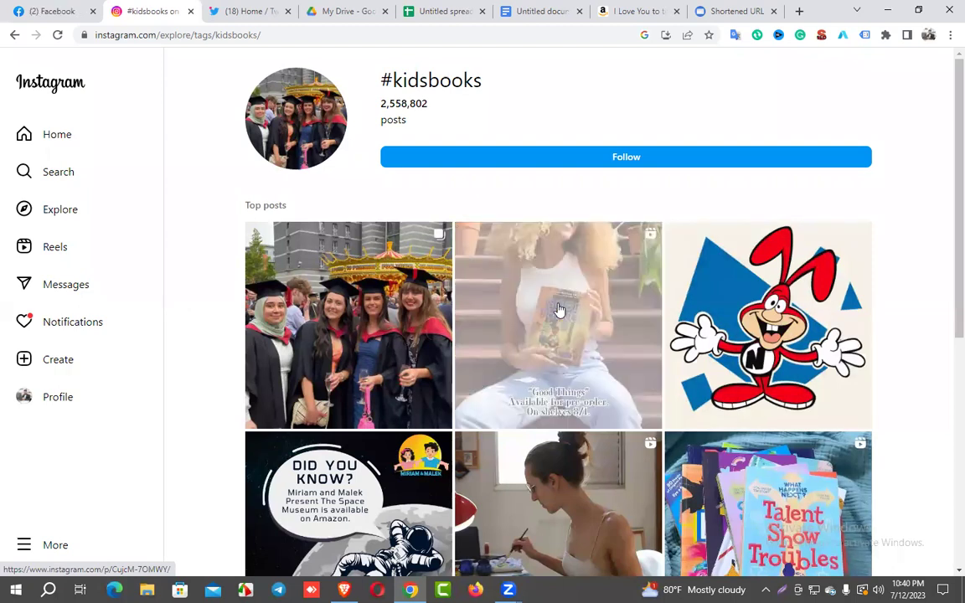
- Open the "Good Things" book post among the top posts and examine the hashtags in its caption
click(559, 310)
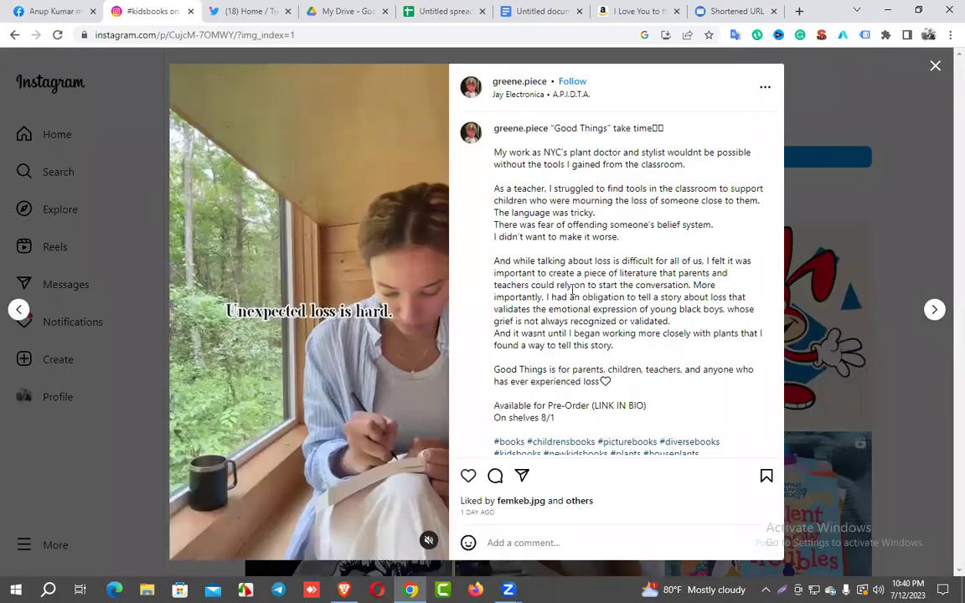
scroll(560, 393, down, 1)
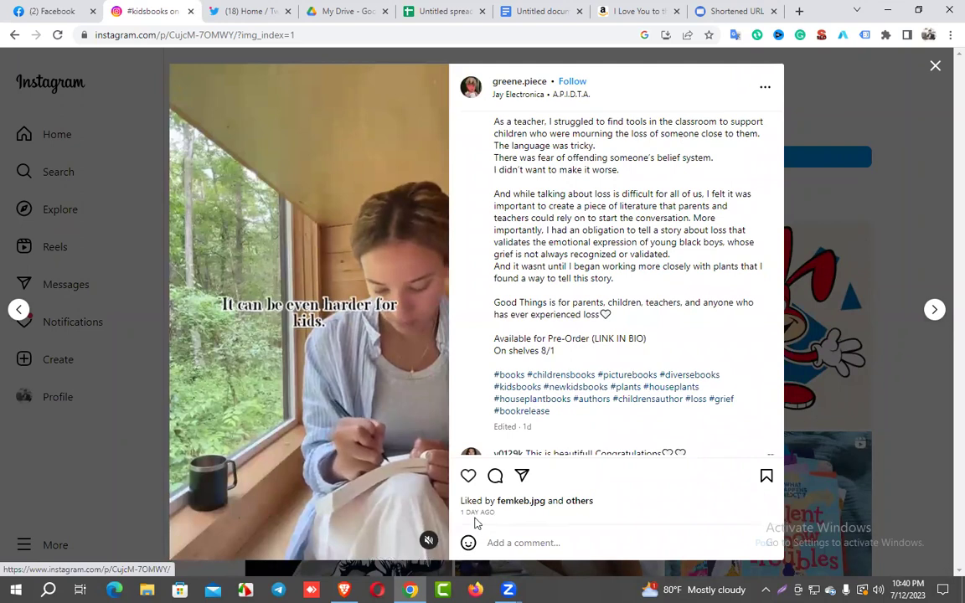
mouse_move(492, 520)
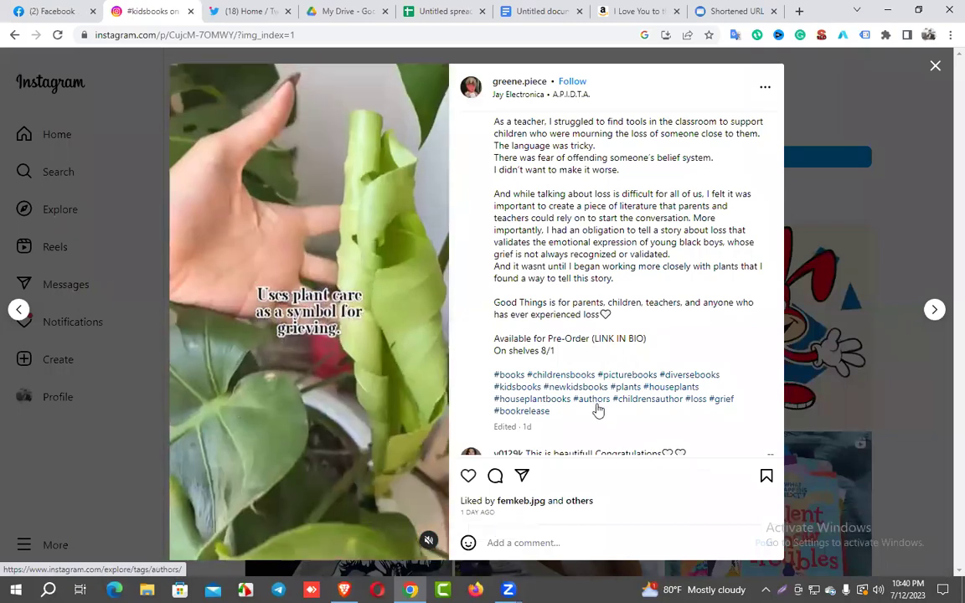
scroll(567, 406, up, 1)
- Look through the comments under the "Good Things" post and review the caption's hashtags again
scroll(563, 360, down, 6)
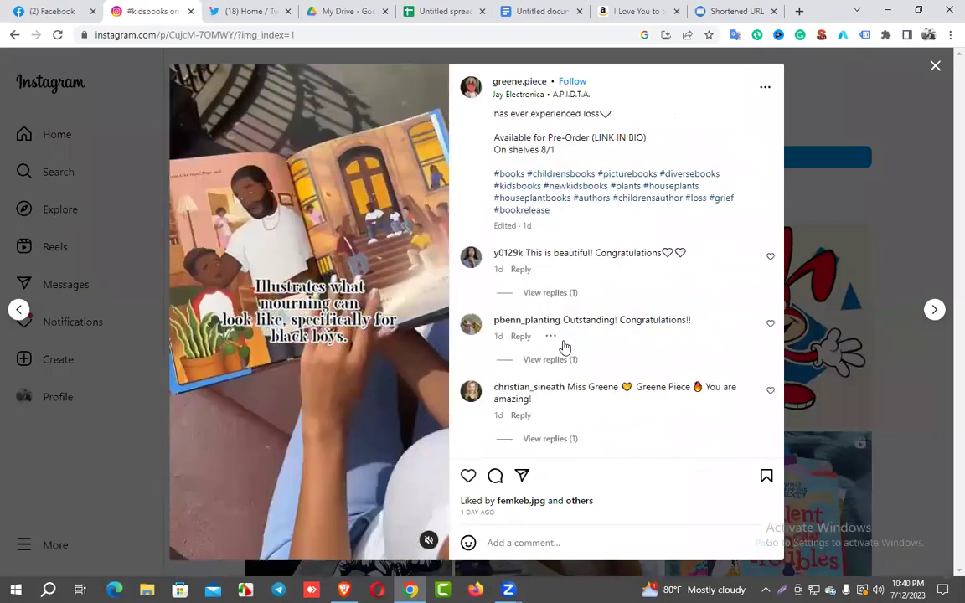
scroll(566, 347, up, 2)
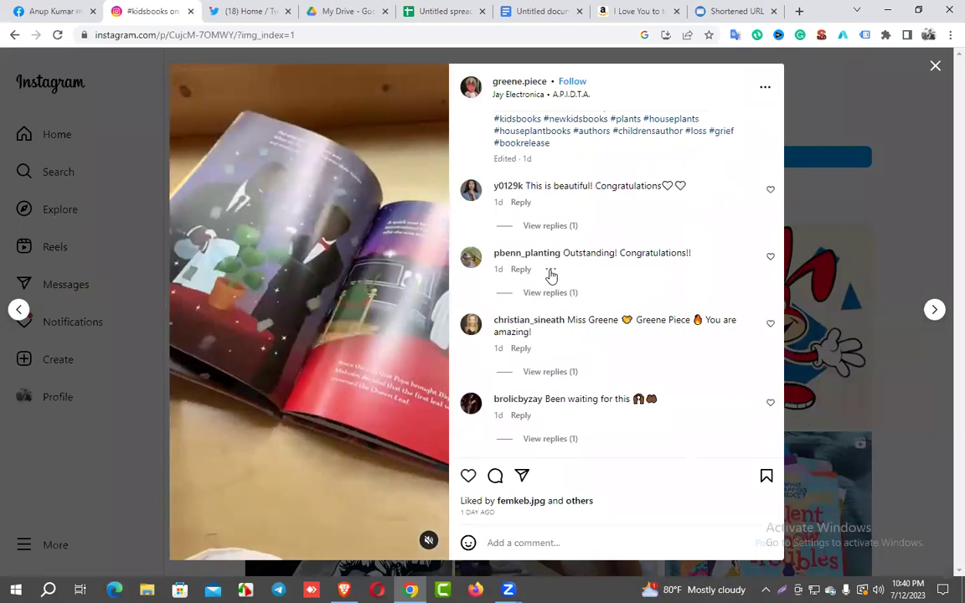
scroll(552, 276, up, 2)
scroll(570, 328, down, 2)
scroll(564, 335, down, 2)
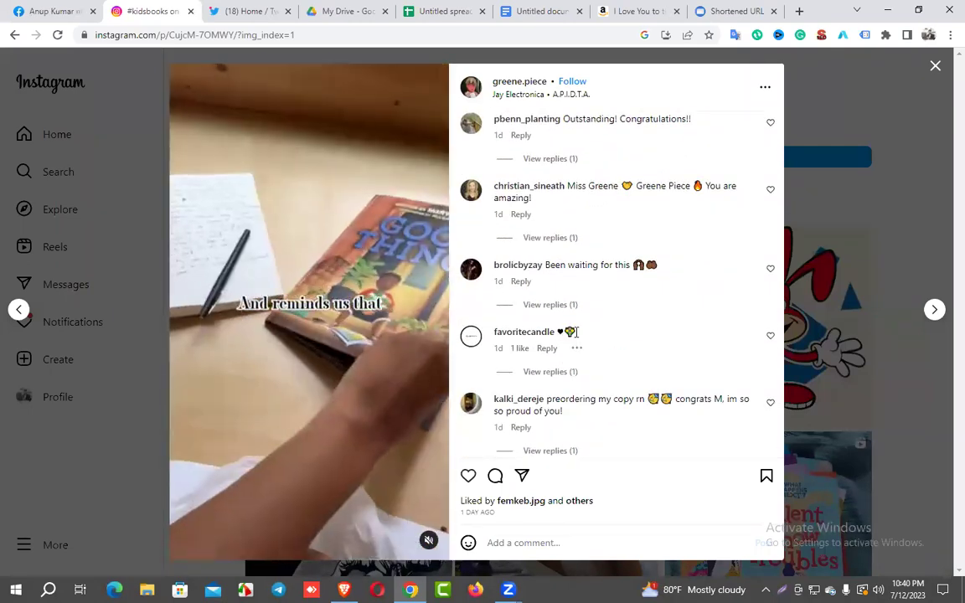
scroll(575, 333, down, 9)
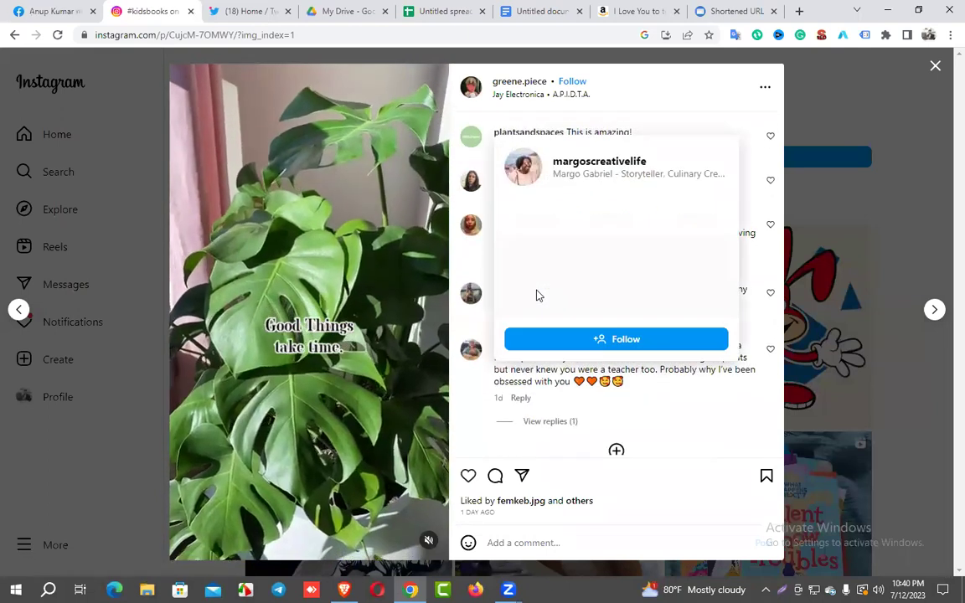
scroll(474, 330, down, 1)
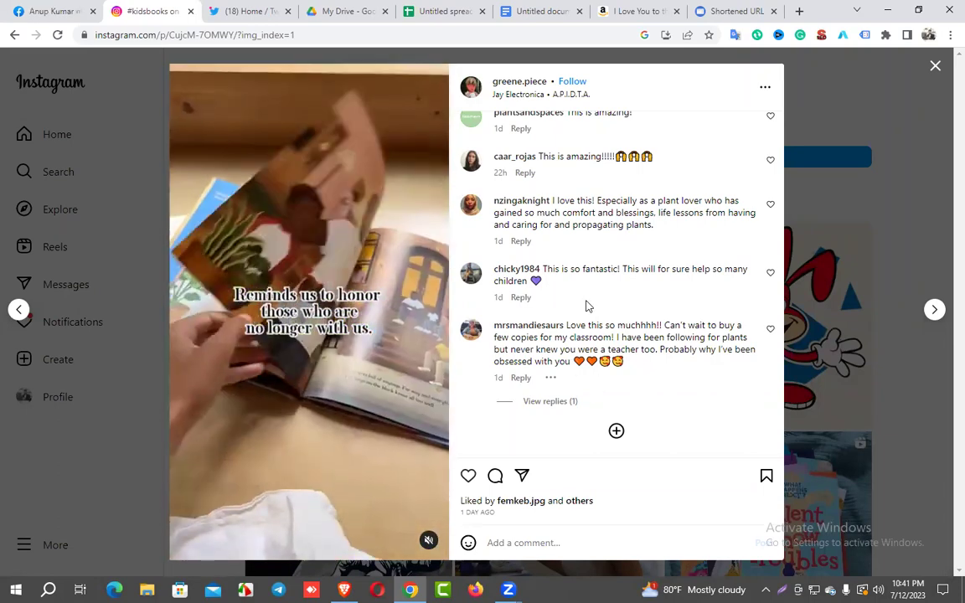
scroll(583, 310, up, 3)
scroll(581, 304, up, 8)
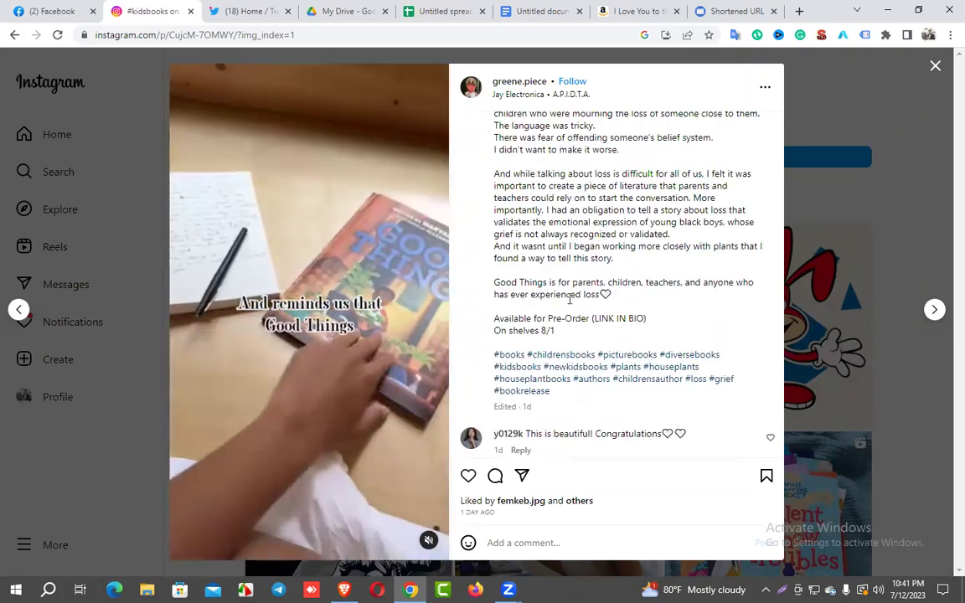
scroll(557, 299, down, 5)
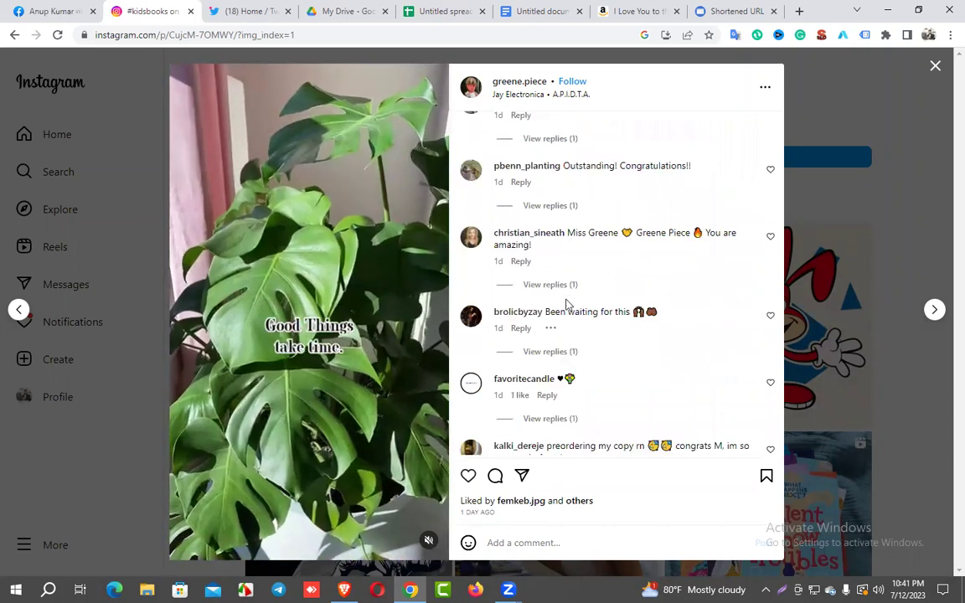
scroll(540, 285, down, 3)
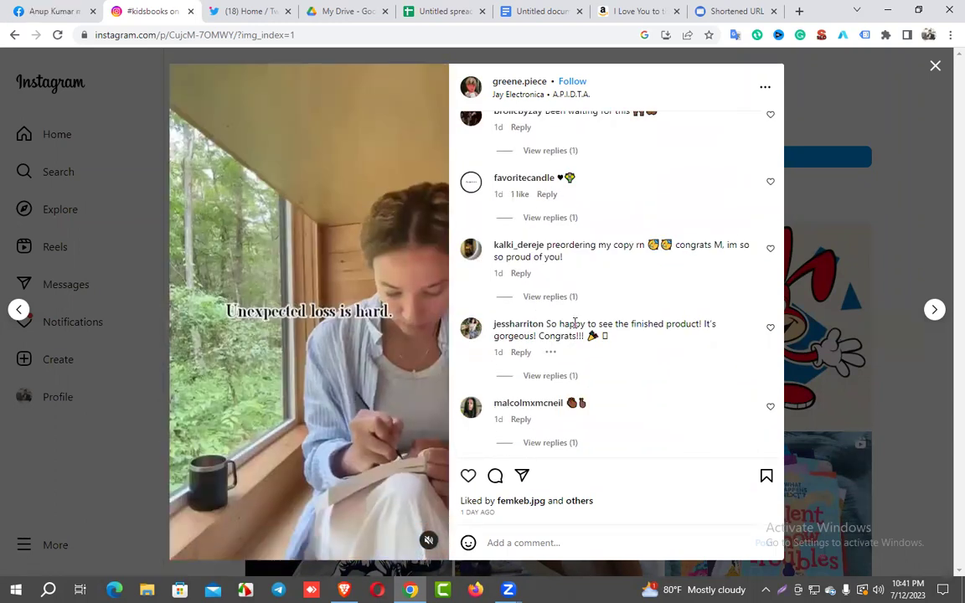
- Read through the remaining comments and caption hashtags of the "Good Things" post, briefly checking the promotional text in the document
scroll(565, 303, down, 3)
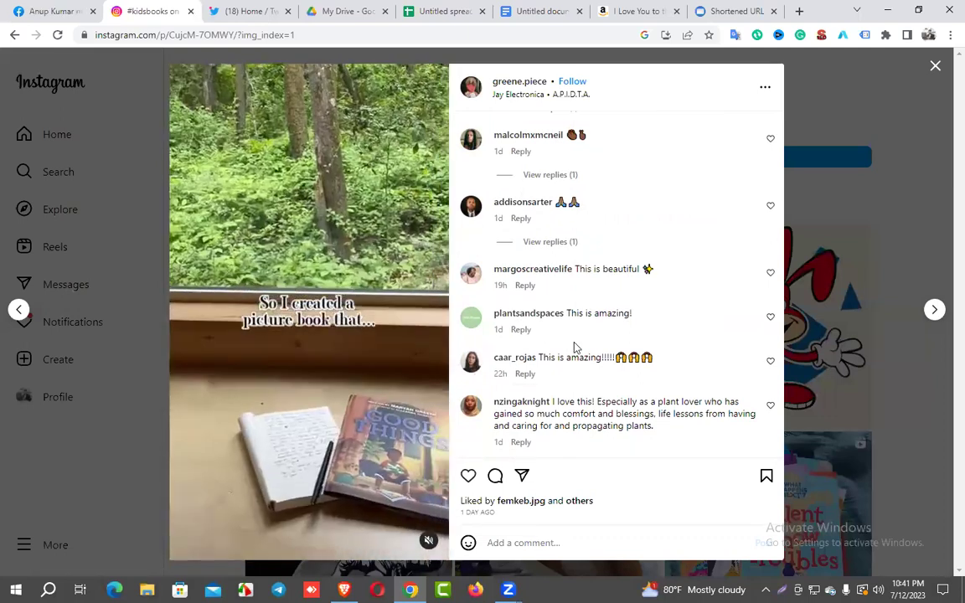
scroll(575, 347, down, 3)
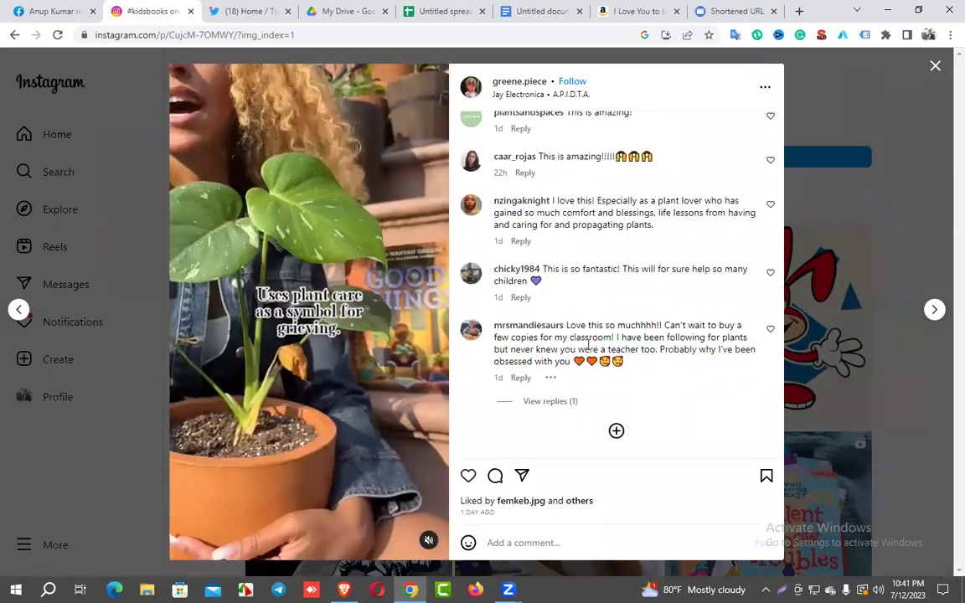
scroll(590, 338, up, 8)
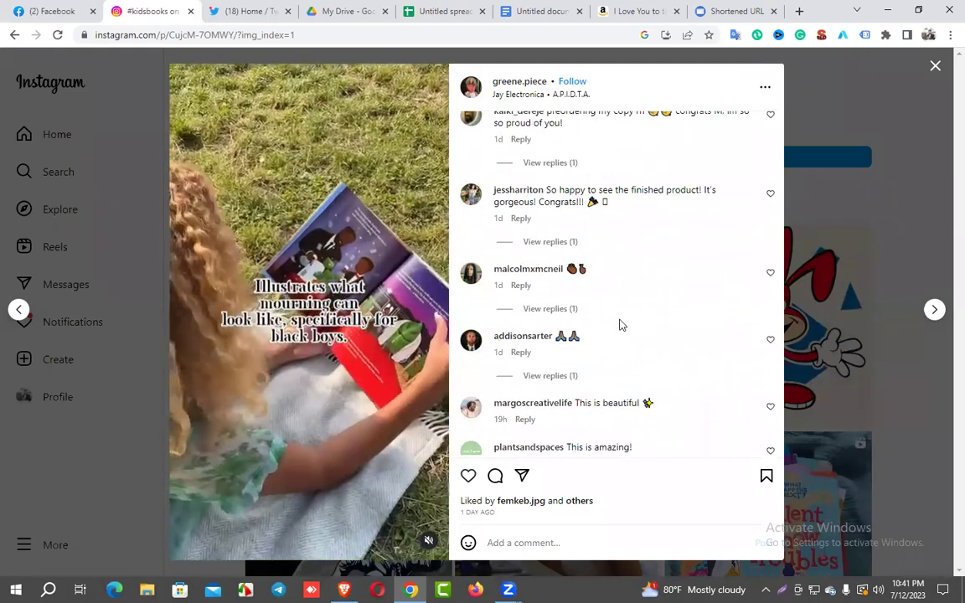
scroll(600, 289, up, 3)
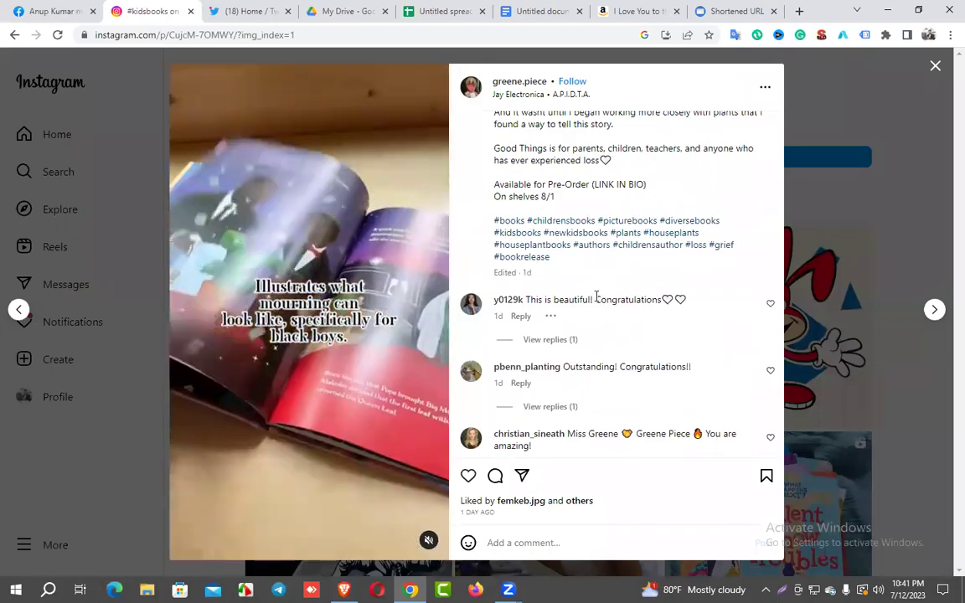
scroll(590, 291, down, 2)
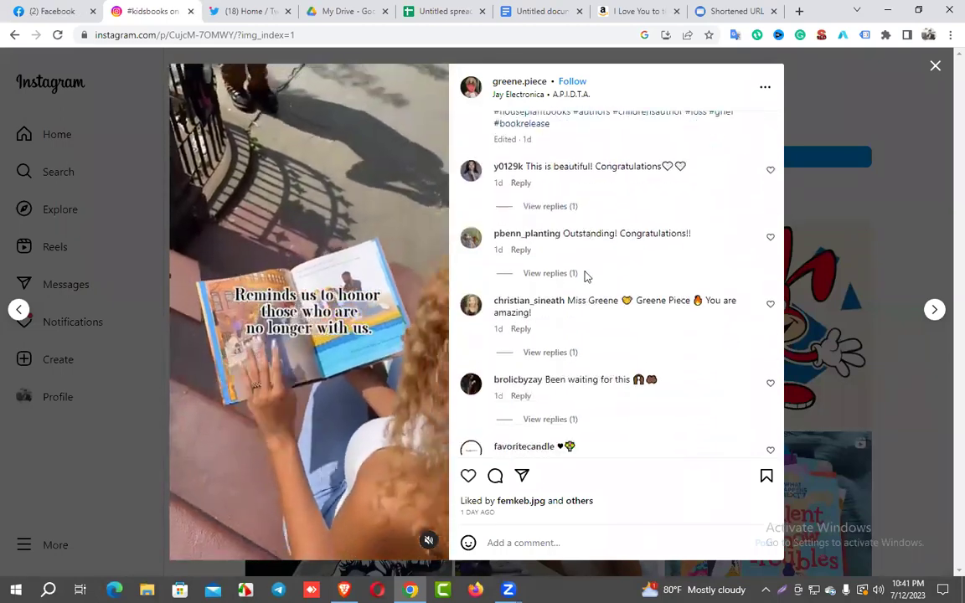
scroll(584, 289, down, 4)
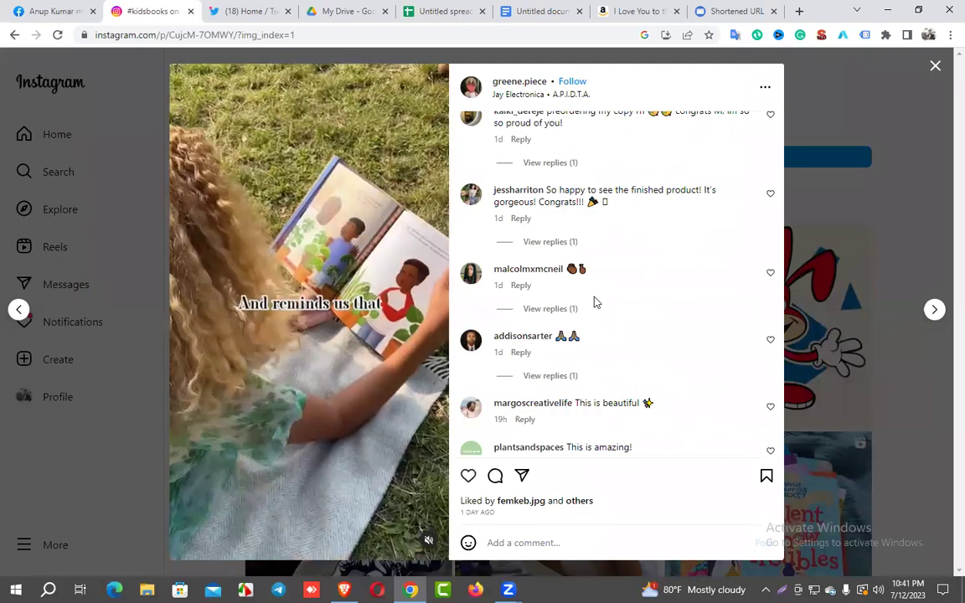
click(540, 11)
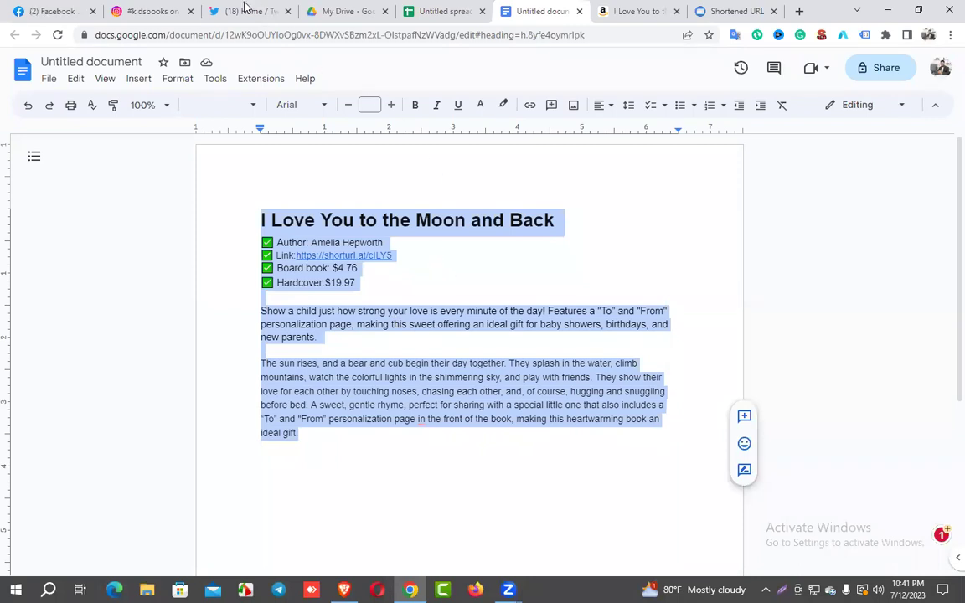
click(171, 11)
scroll(573, 292, down, 4)
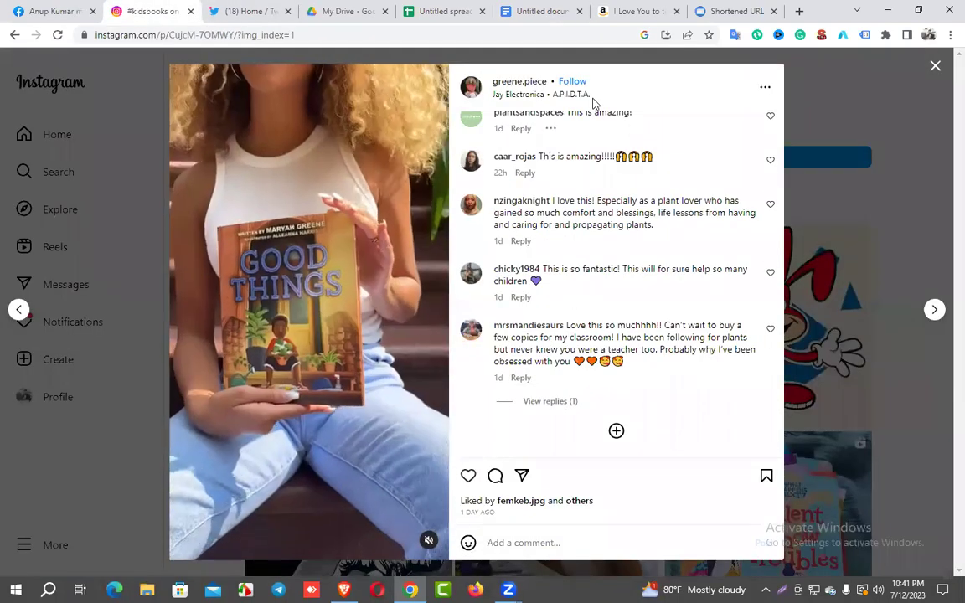
- Search Google for "hashtag generator" in a new tab and look through the results
click(799, 11)
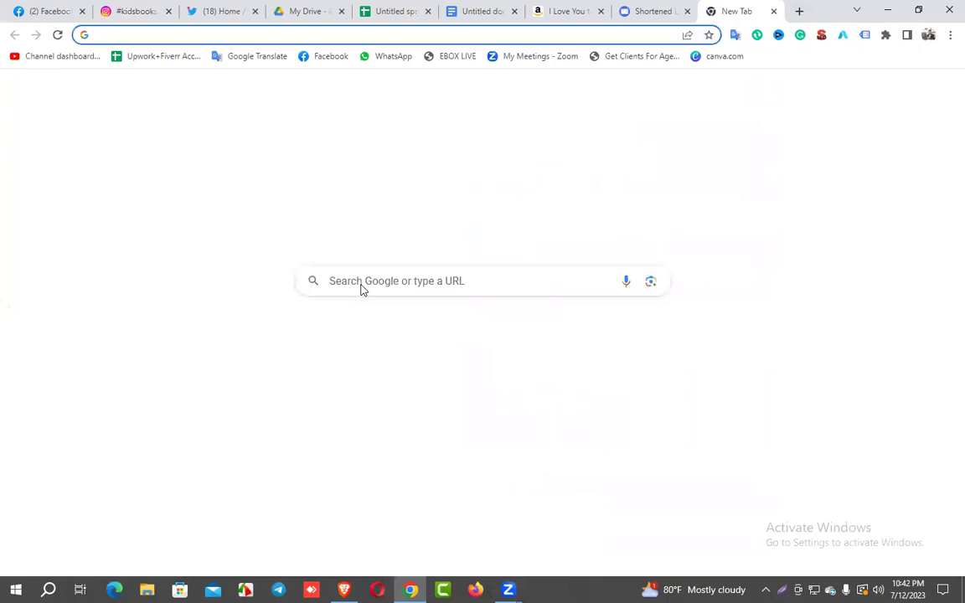
text(has)
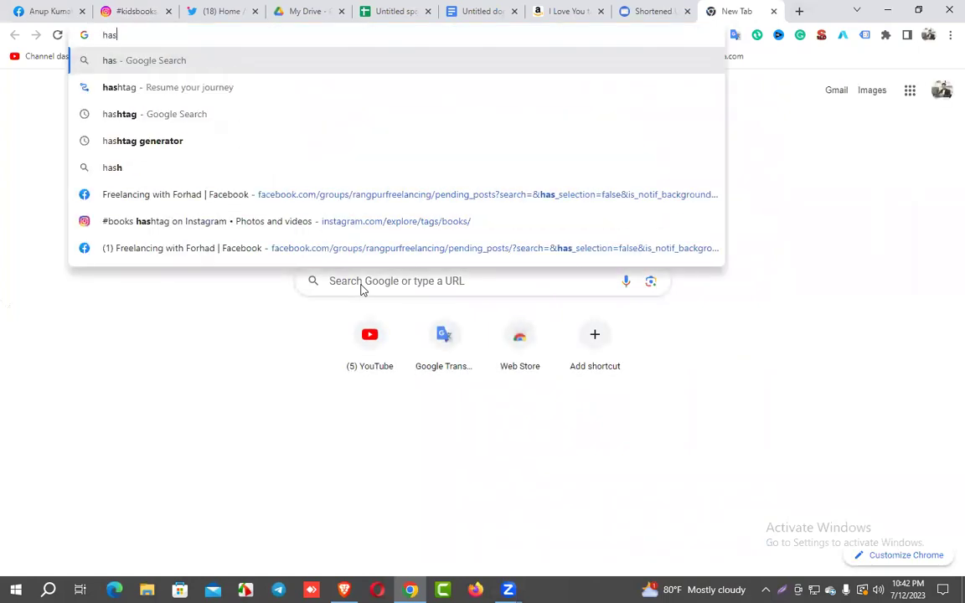
click(151, 143)
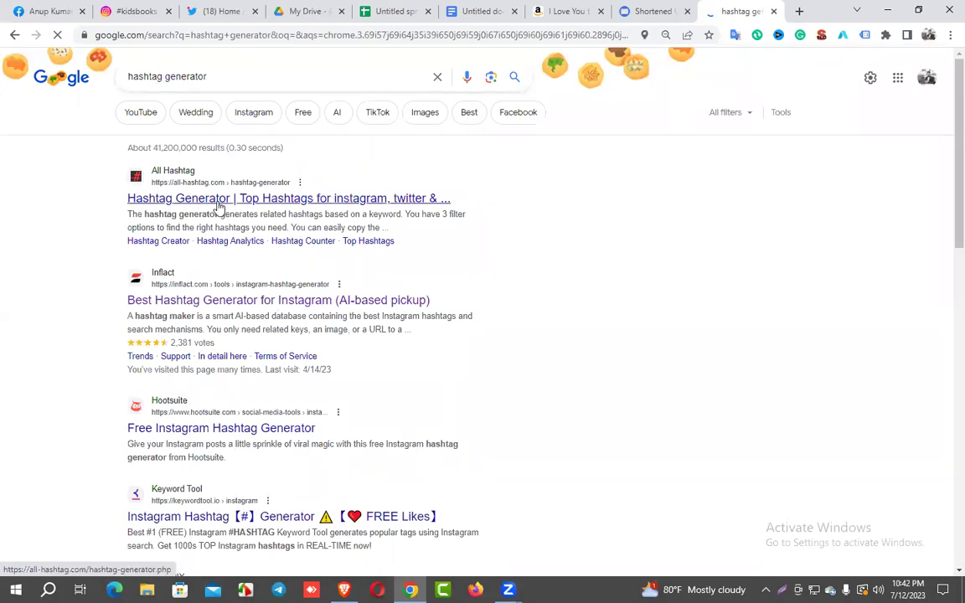
scroll(252, 356, down, 3)
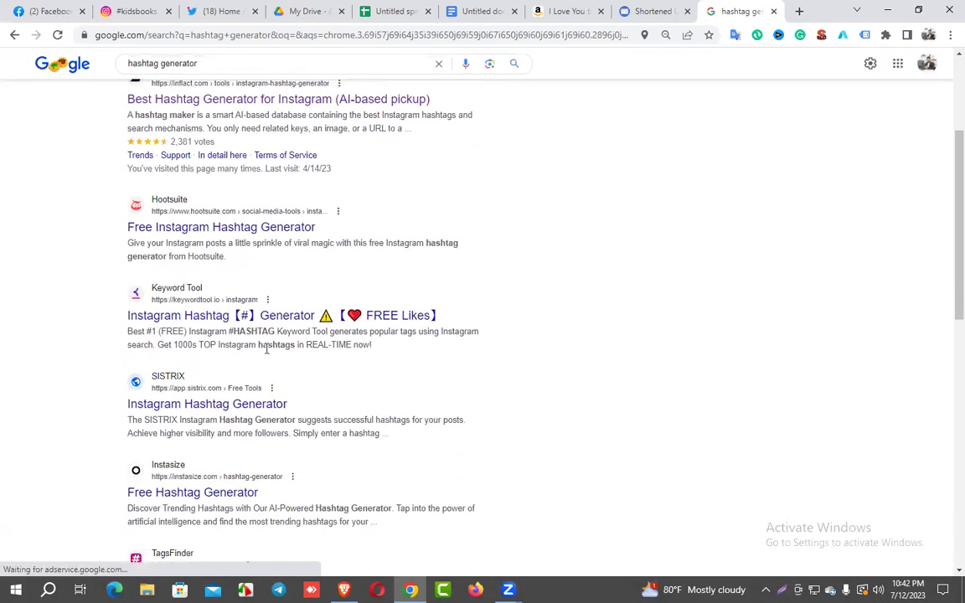
scroll(260, 360, down, 2)
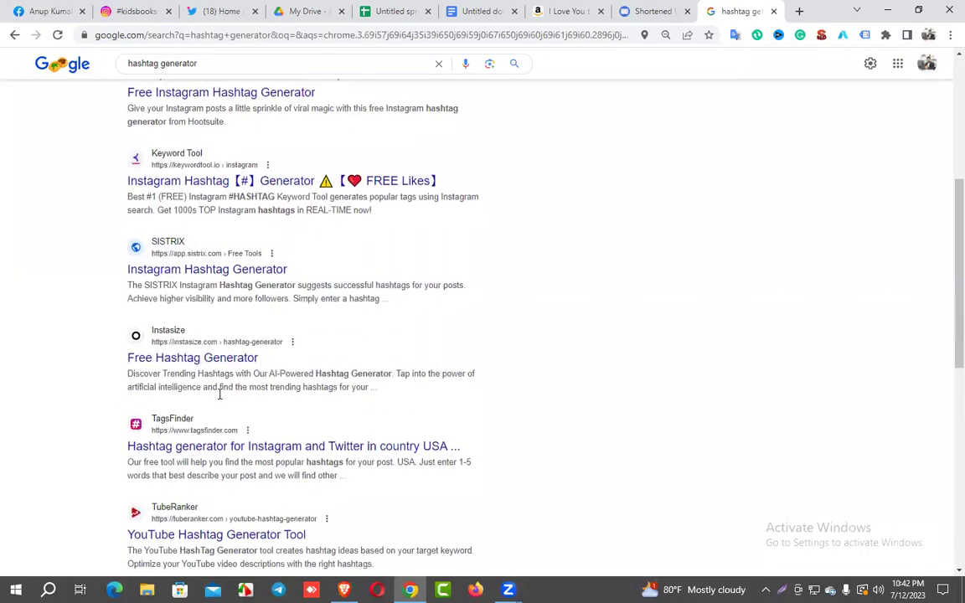
scroll(176, 344, down, 2)
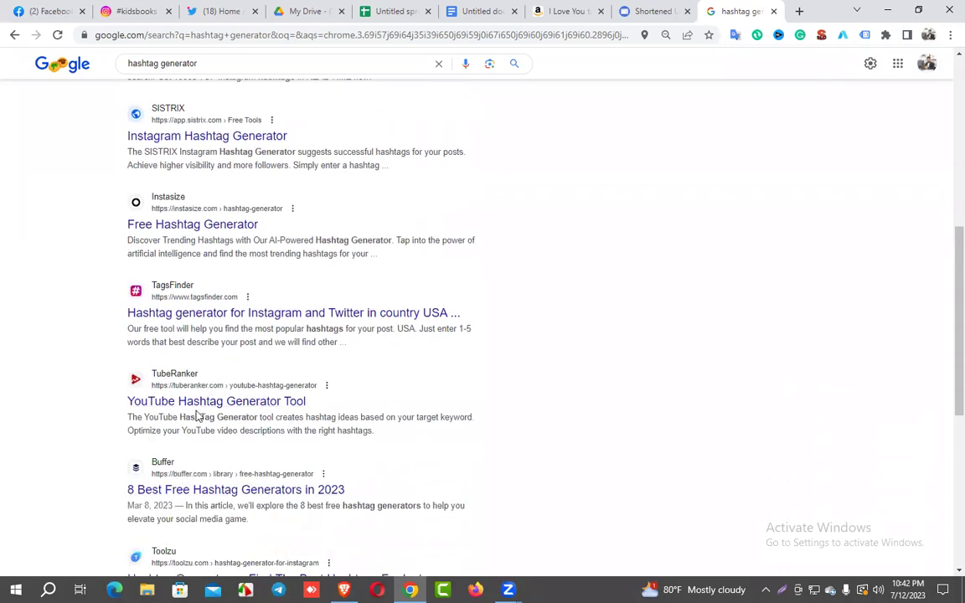
scroll(223, 433, down, 3)
scroll(208, 338, up, 10)
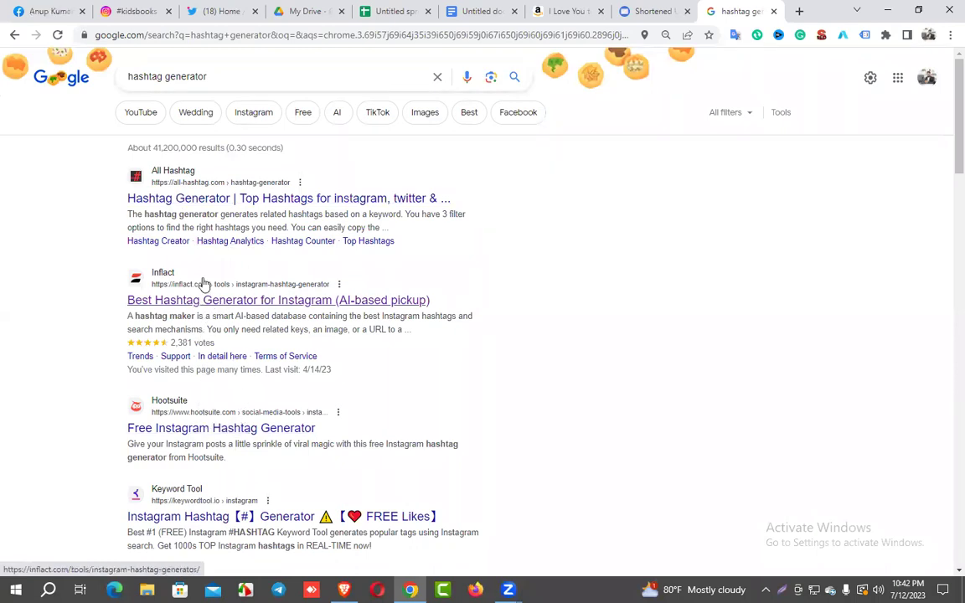
- View the All Hashtag generator and Buffer's "8 Best Free Hashtag Generators in 2023" article, returning to the search results after each
click(194, 205)
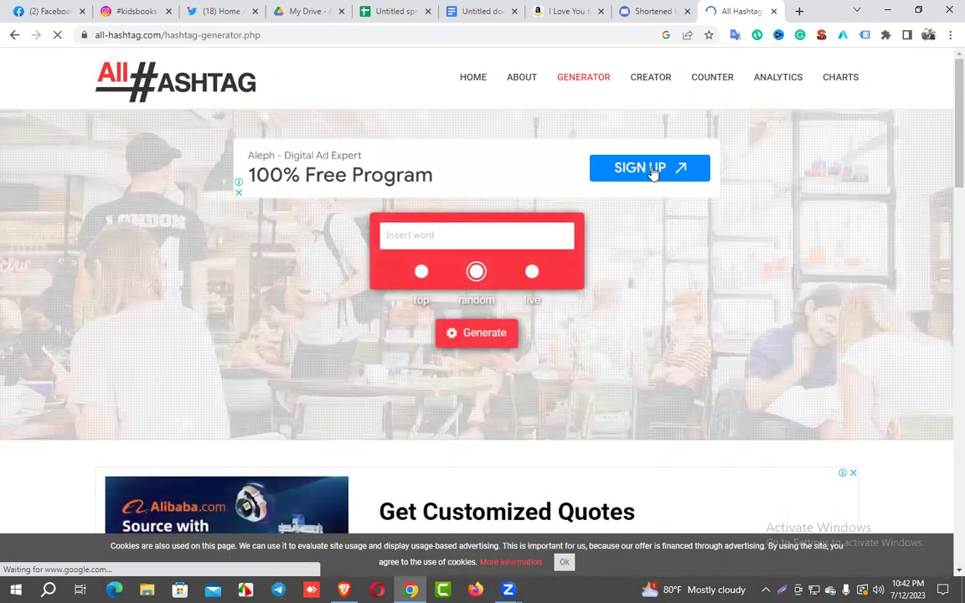
click(14, 35)
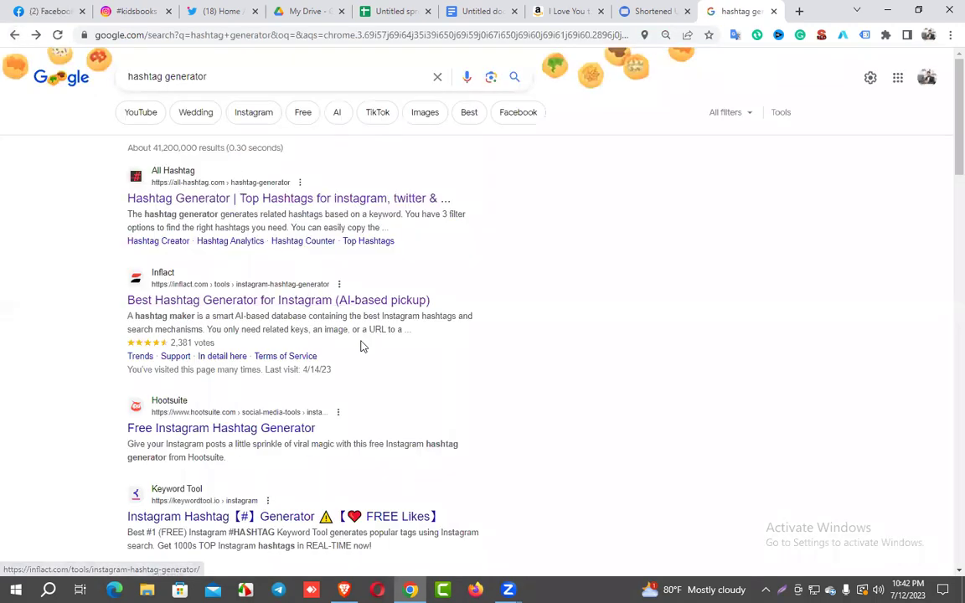
scroll(358, 345, down, 3)
scroll(356, 345, down, 5)
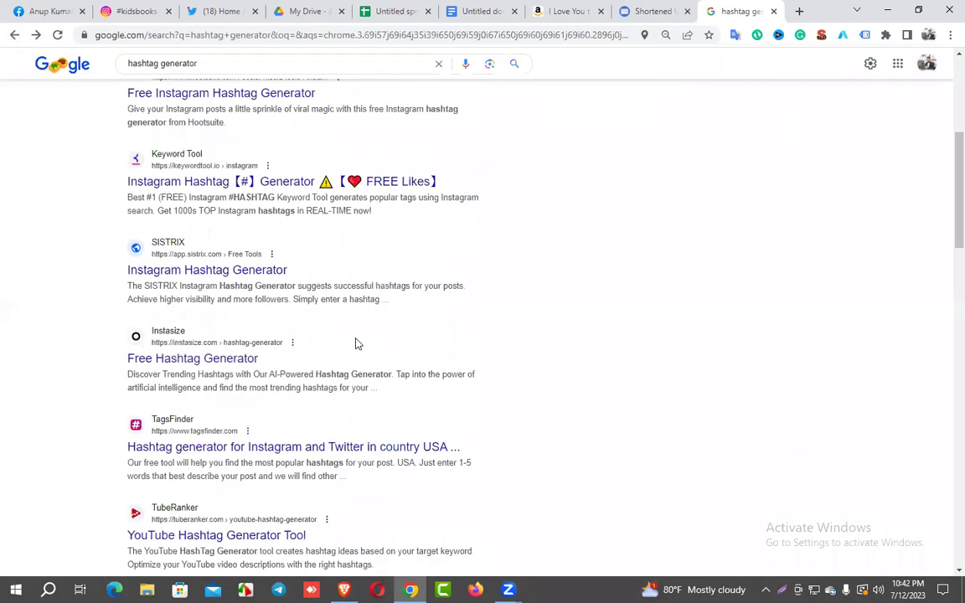
scroll(356, 344, down, 5)
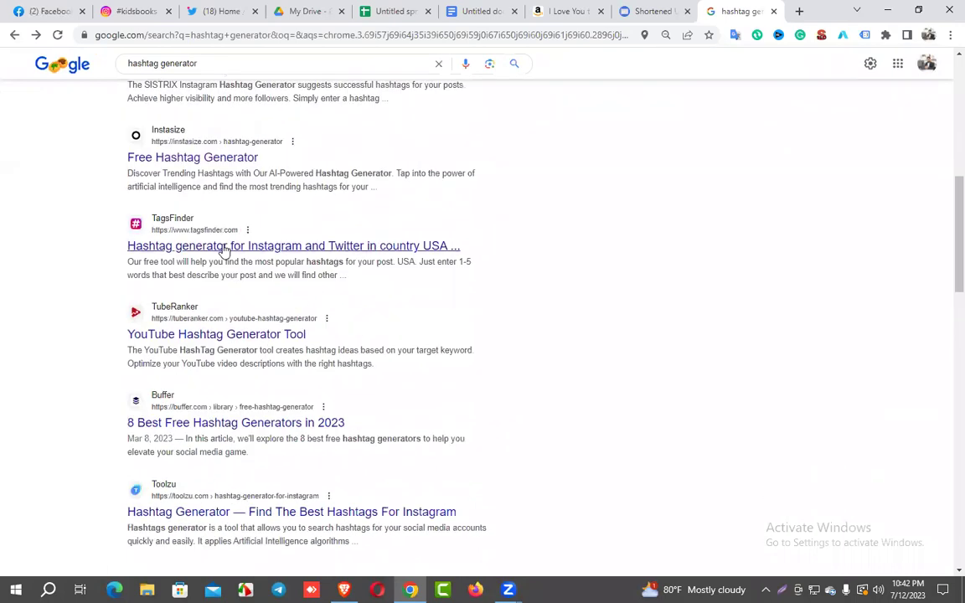
scroll(269, 331, down, 3)
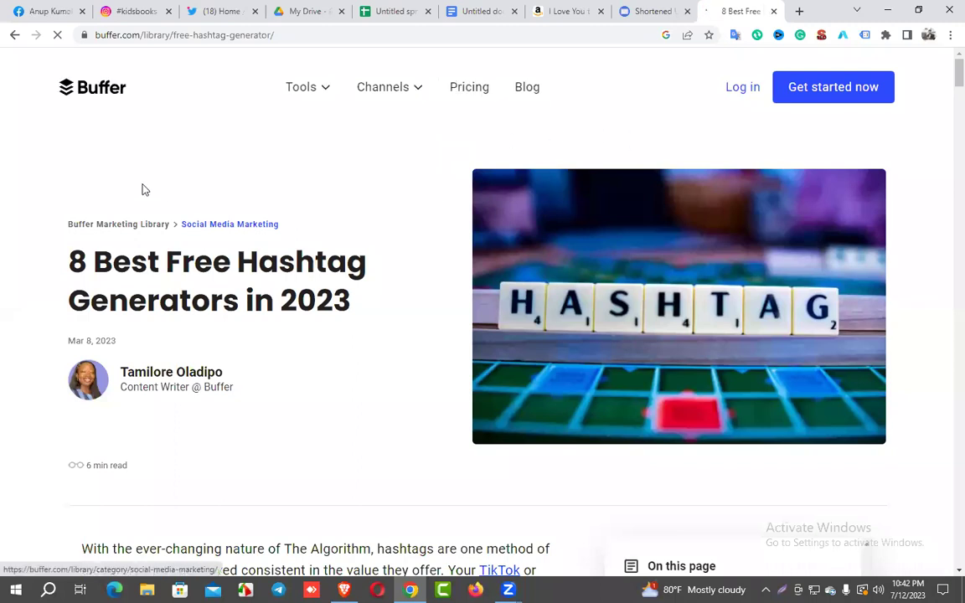
click(15, 36)
scroll(284, 224, up, 10)
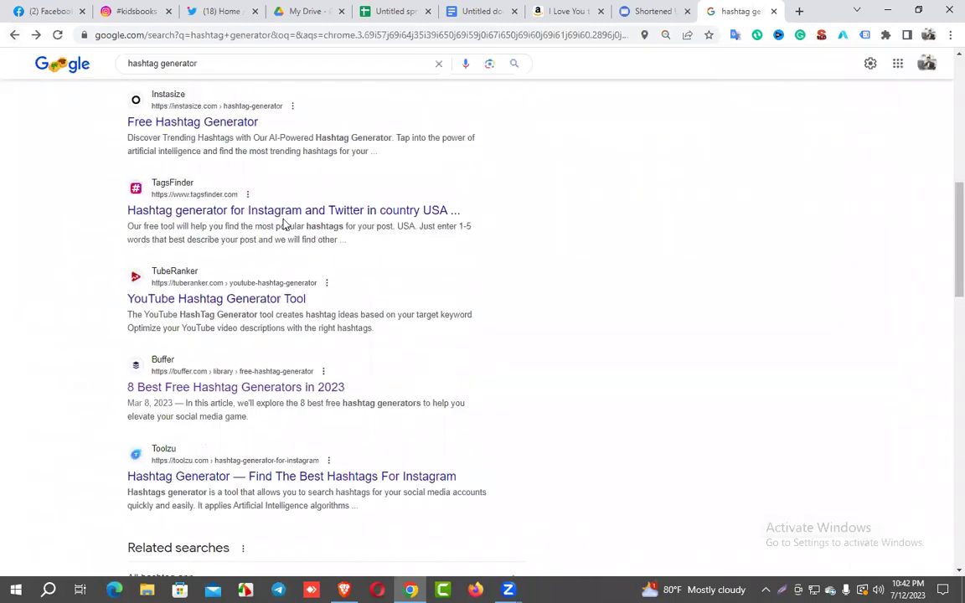
- Search Google for "best hashtag generator" and open the All Hashtag result in a separate tab
click(129, 77)
text(best)
key(Return)
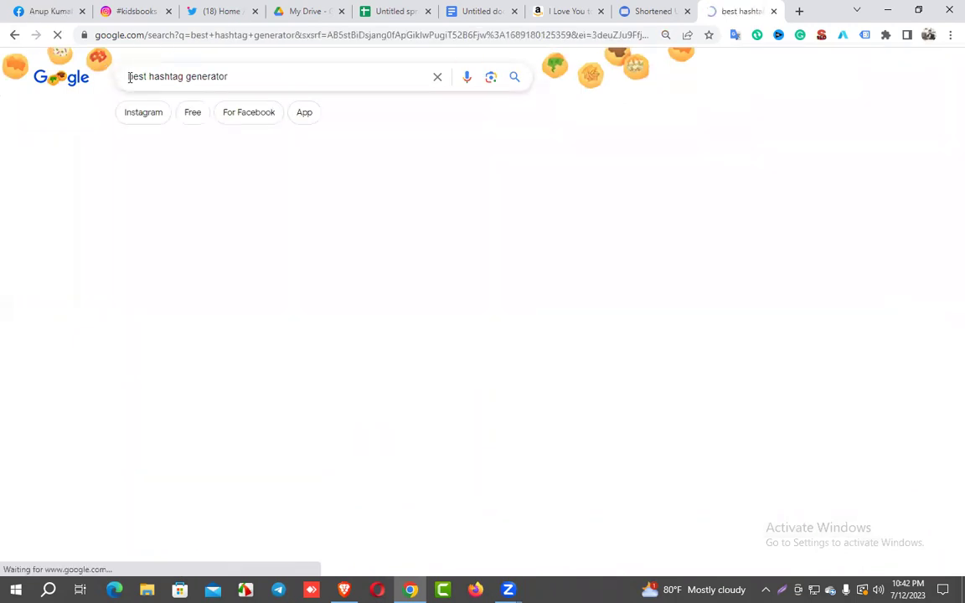
scroll(306, 339, down, 3)
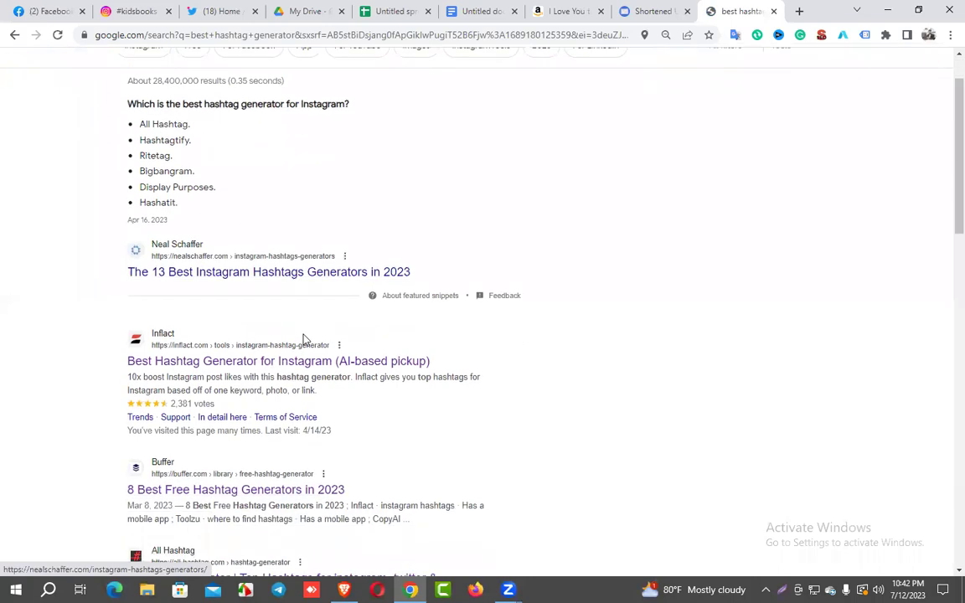
scroll(288, 337, down, 2)
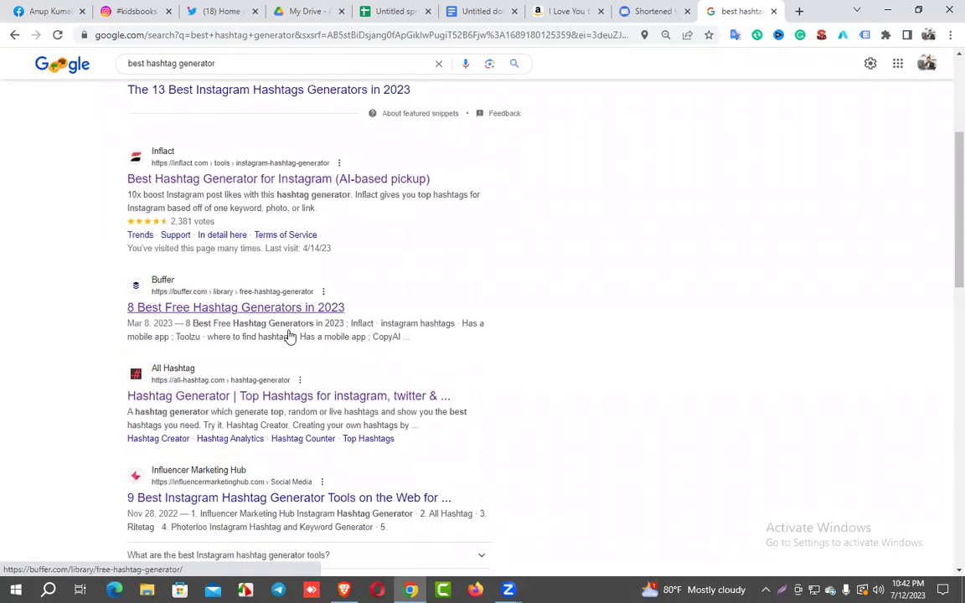
right_click(239, 310)
click(251, 316)
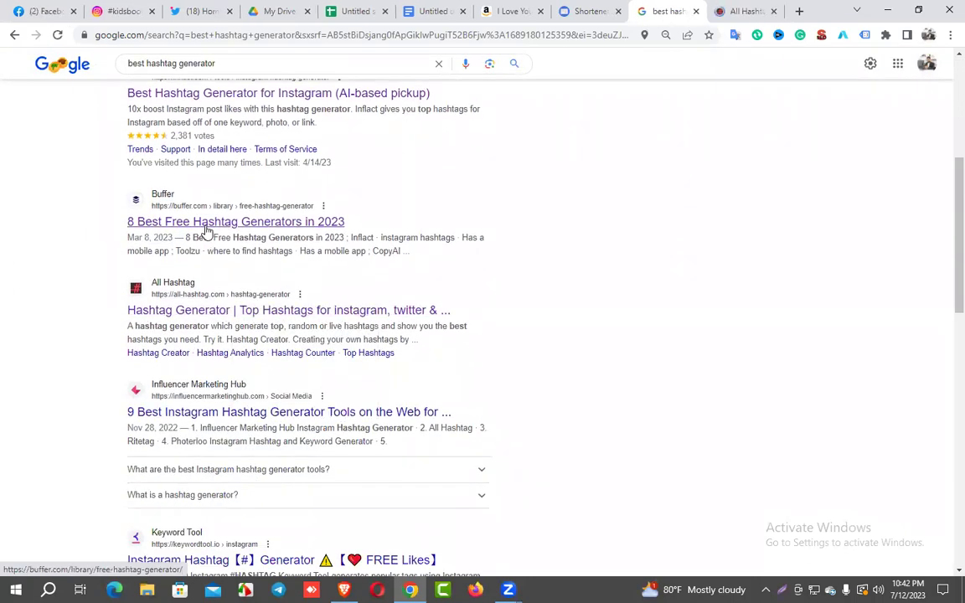
- Look through the remaining results and change the search to "best hashtag generate"
scroll(218, 260, down, 3)
scroll(252, 276, down, 3)
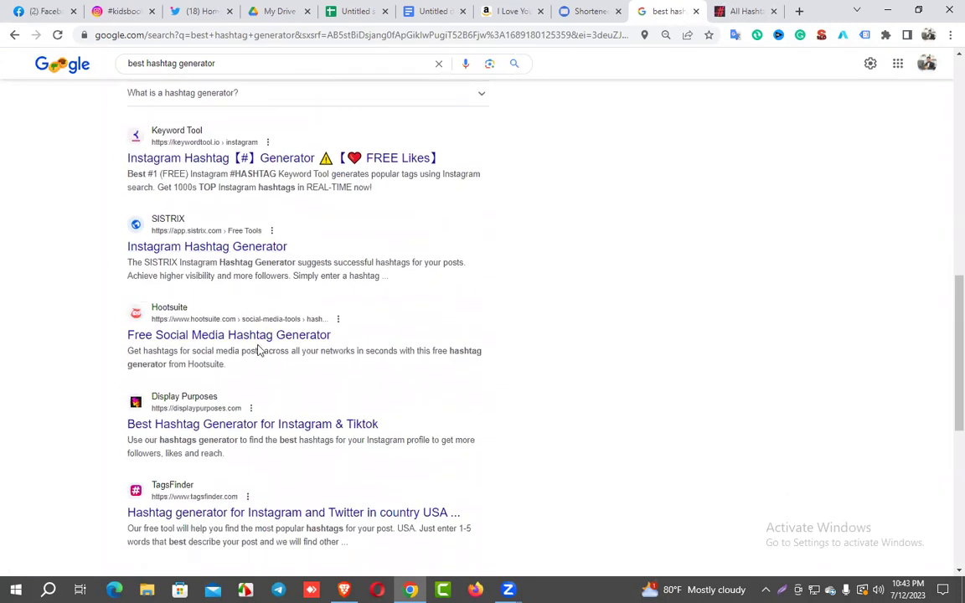
scroll(258, 351, down, 2)
scroll(258, 351, up, 10)
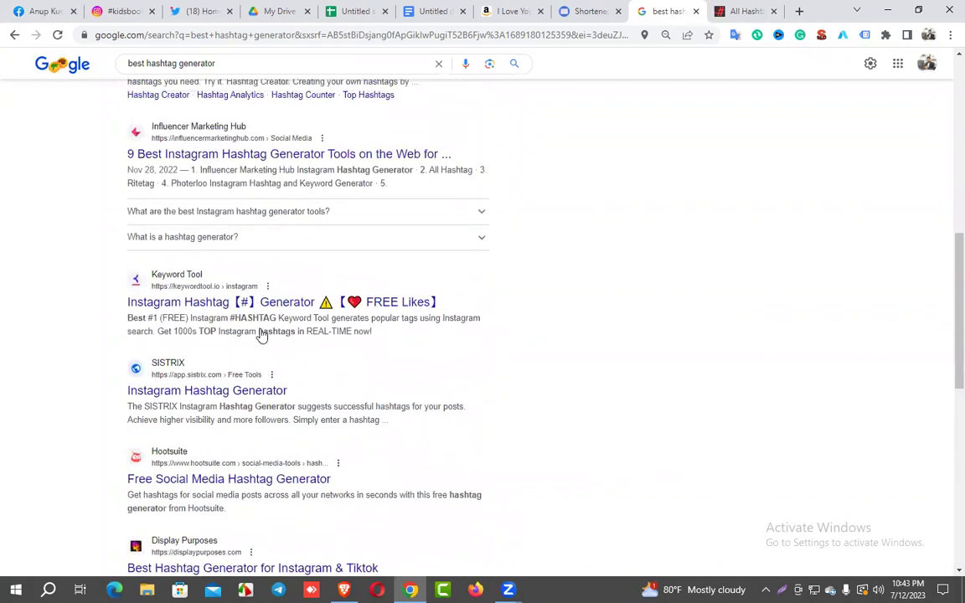
click(242, 79)
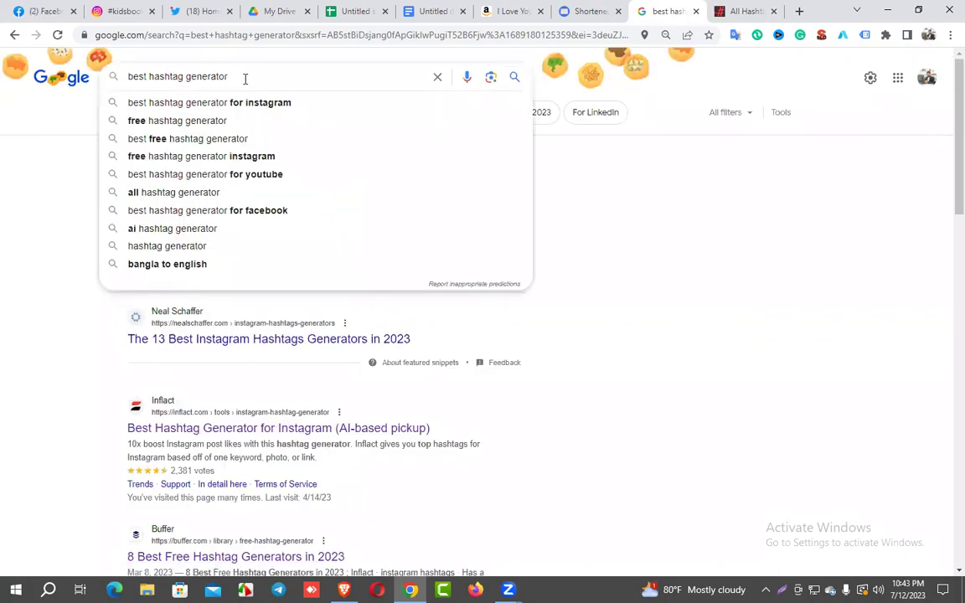
key(BackSpace)
key(BackSpace)
key(BackSpace)
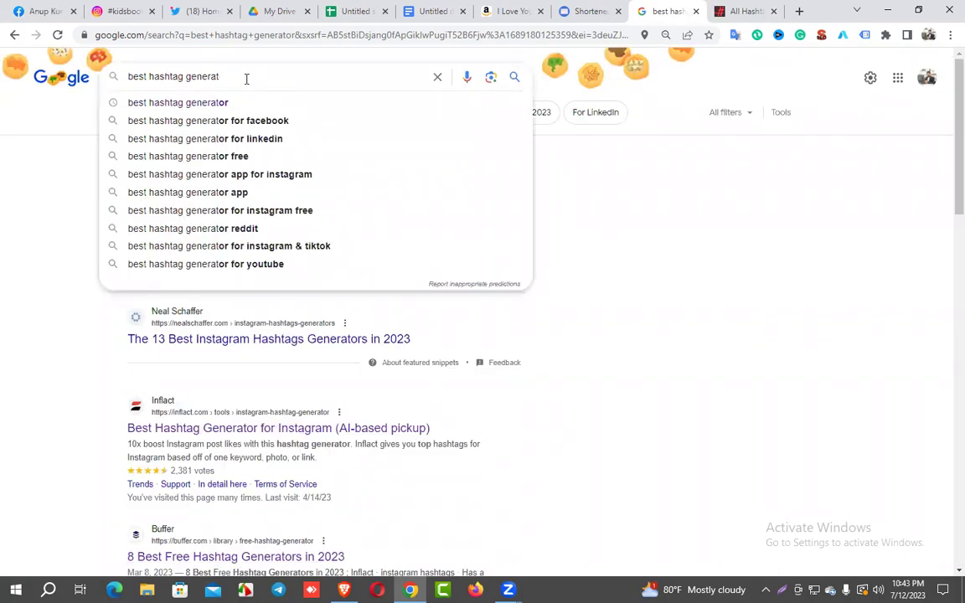
text(te)
key(Return)
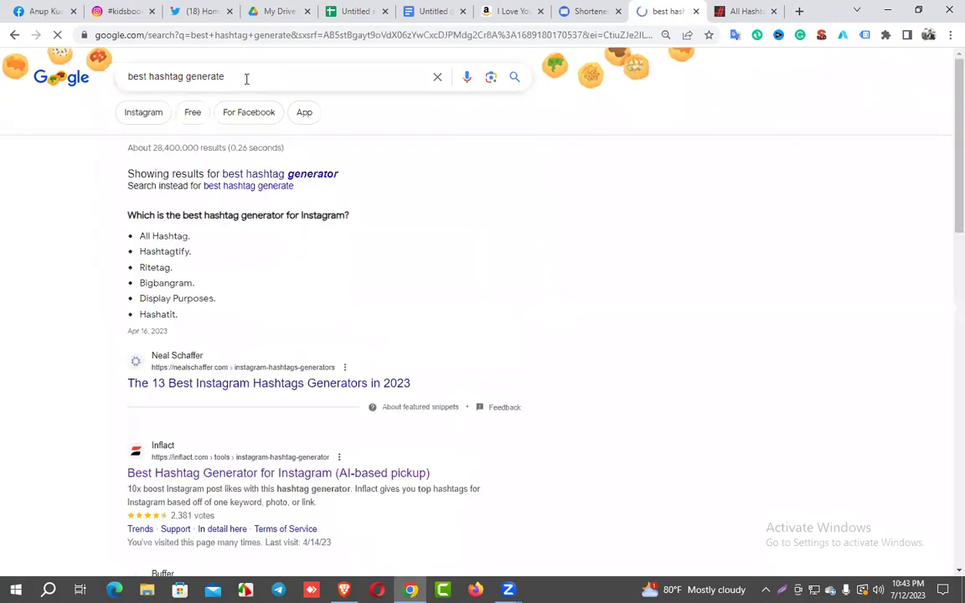
- Shorten the search to "hashtag generate" and look through the results
double_click(136, 75)
key(BackSpace)
key(Return)
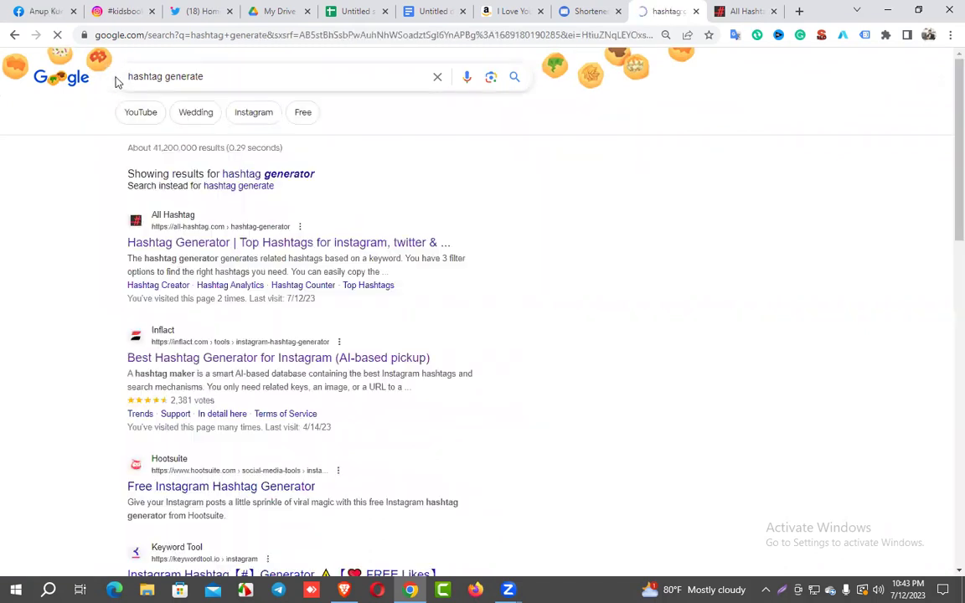
scroll(83, 299, down, 3)
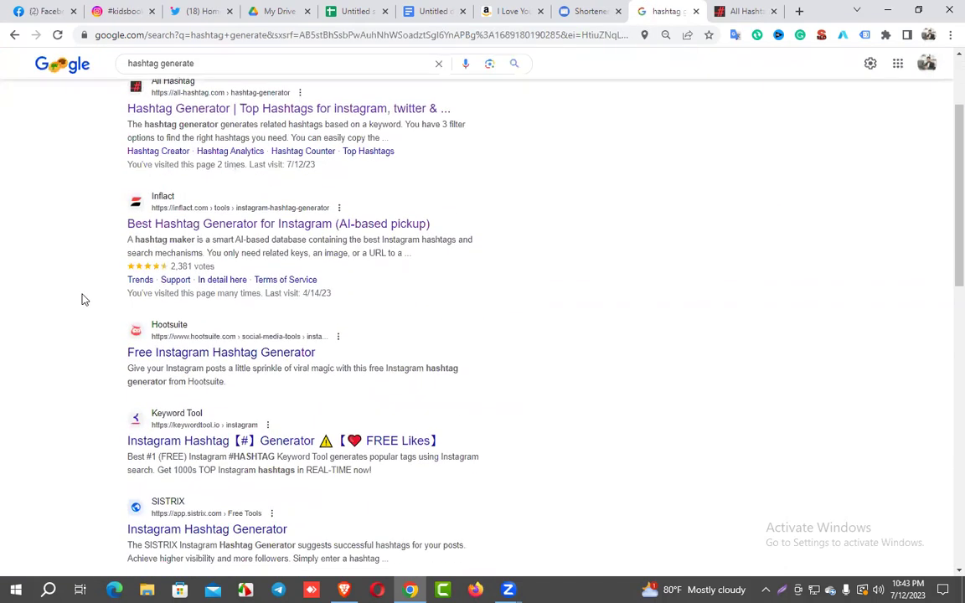
scroll(82, 299, down, 3)
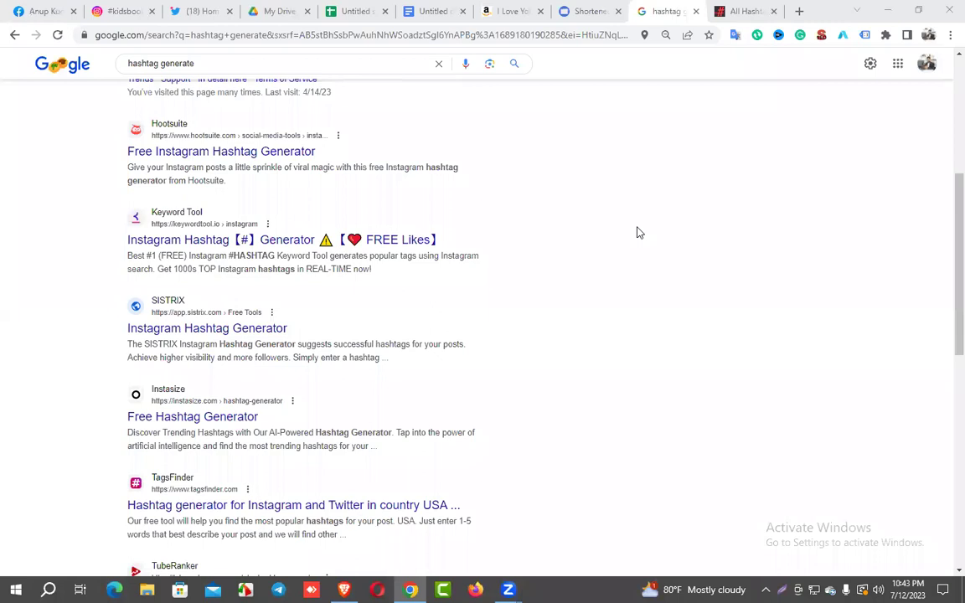
click(801, 11)
text(https://best-hashtags.com/)
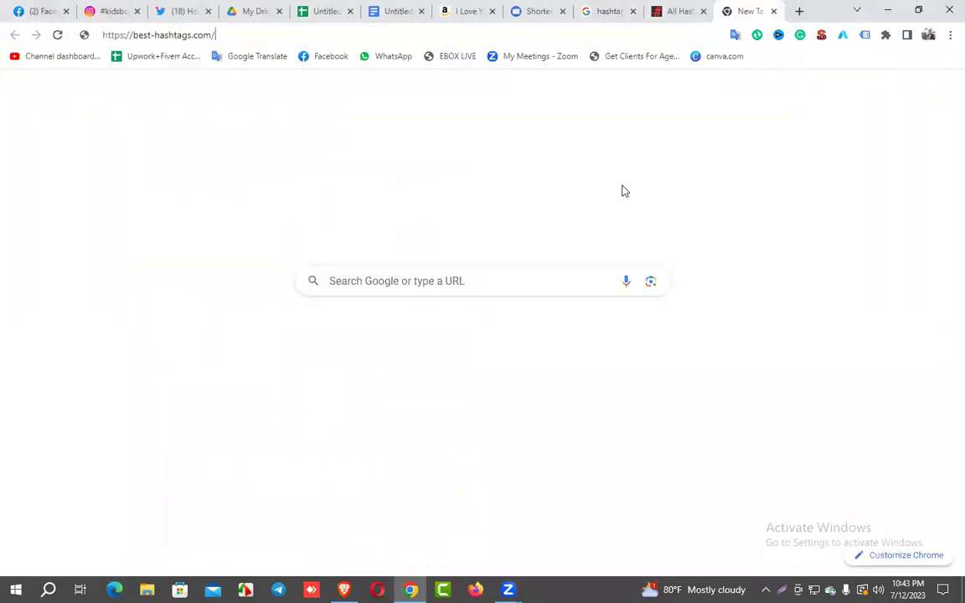
key(Return)
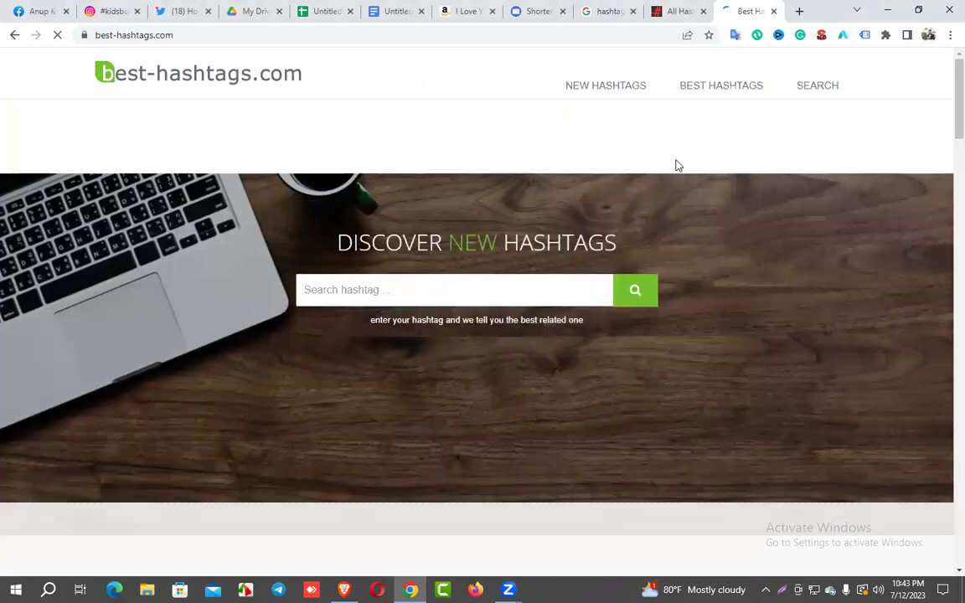
- Look over the best-hashtags.com home page and search it for hashtags related to "Kids book"
scroll(503, 318, down, 15)
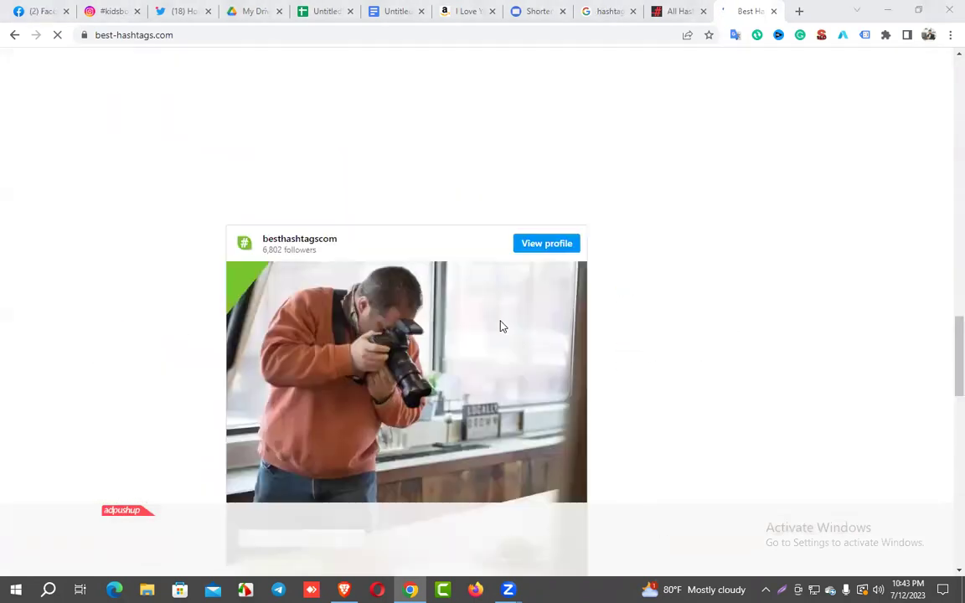
scroll(435, 328, up, 10)
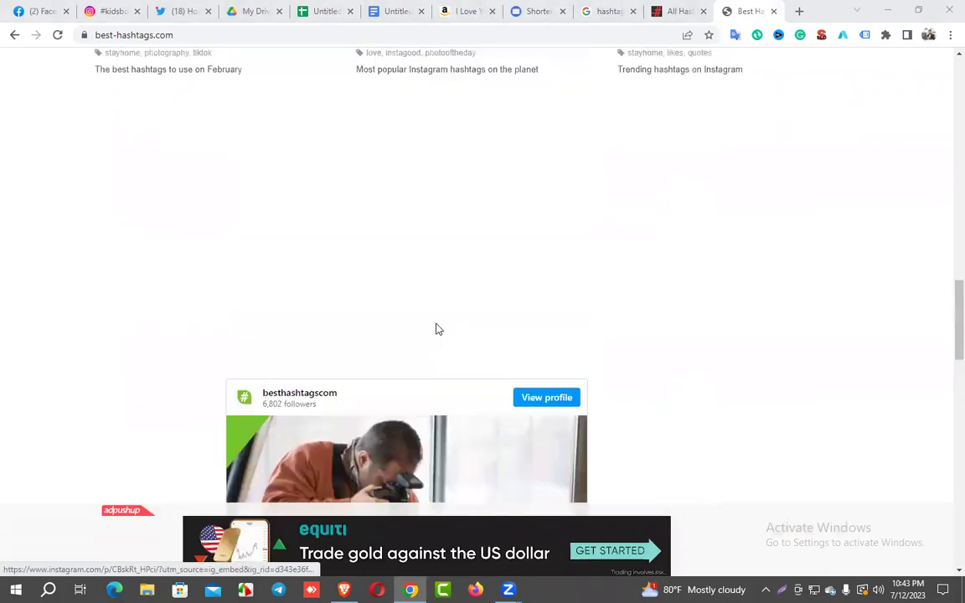
scroll(435, 328, up, 6)
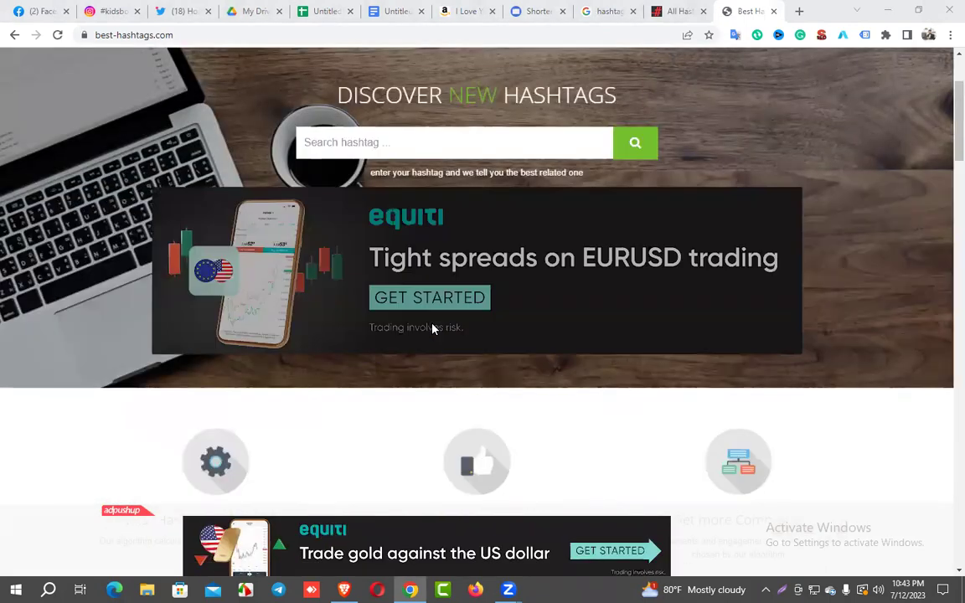
click(375, 290)
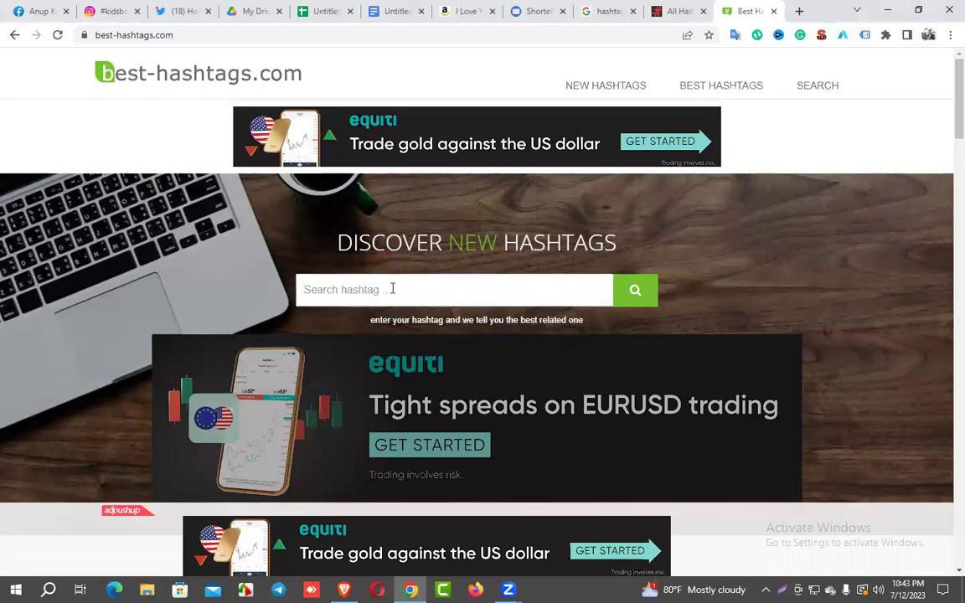
scroll(551, 249, down, 7)
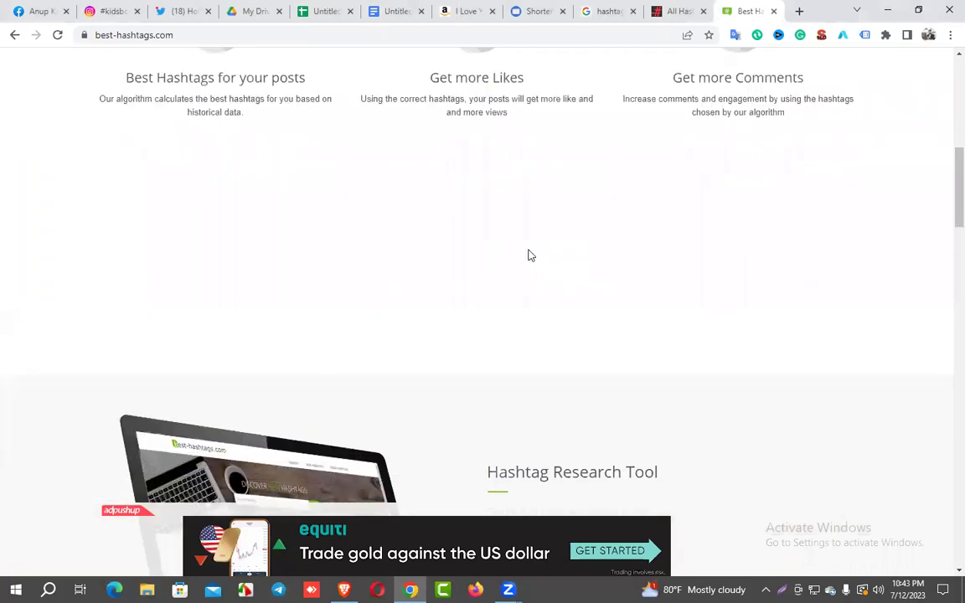
scroll(502, 256, up, 5)
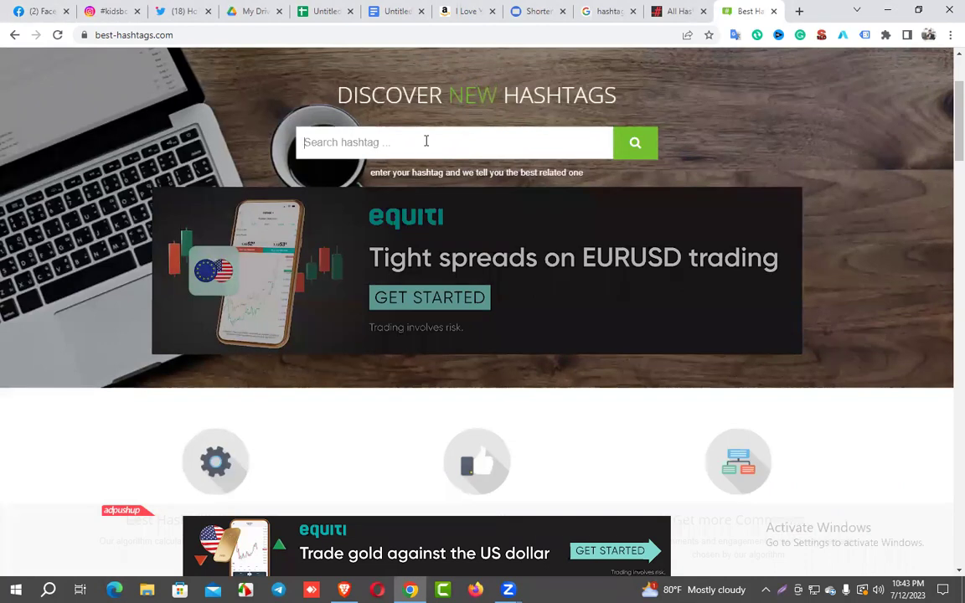
text(Kids book)
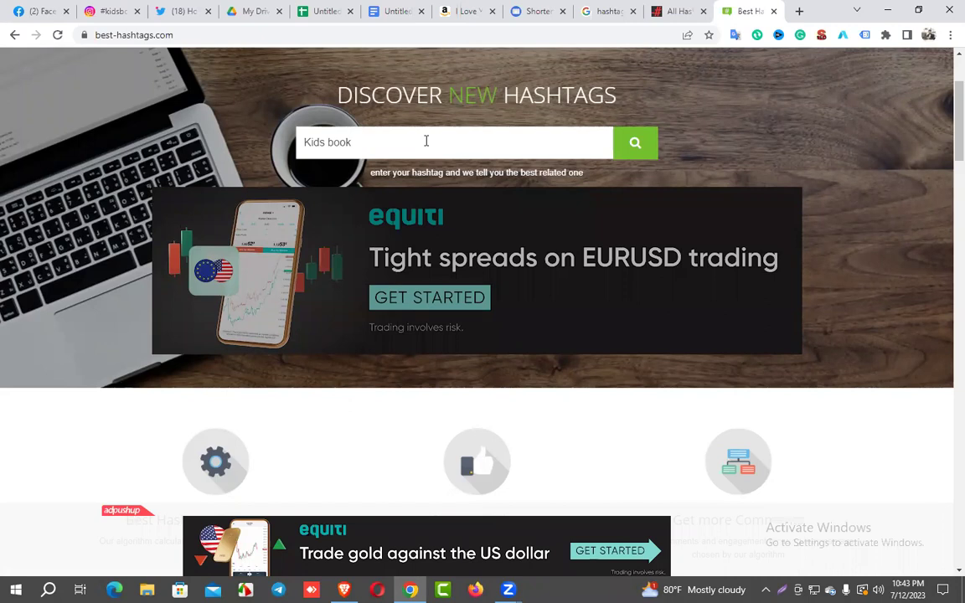
click(636, 142)
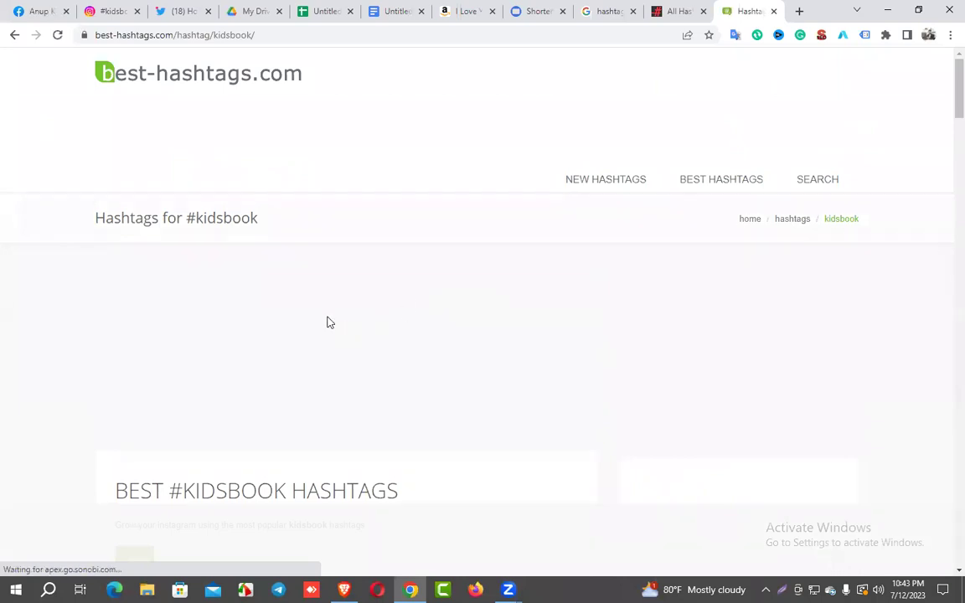
- Copy the second most liked #kidsbook hashtag set, then copy the most popular set instead
scroll(326, 318, down, 2)
scroll(325, 316, down, 3)
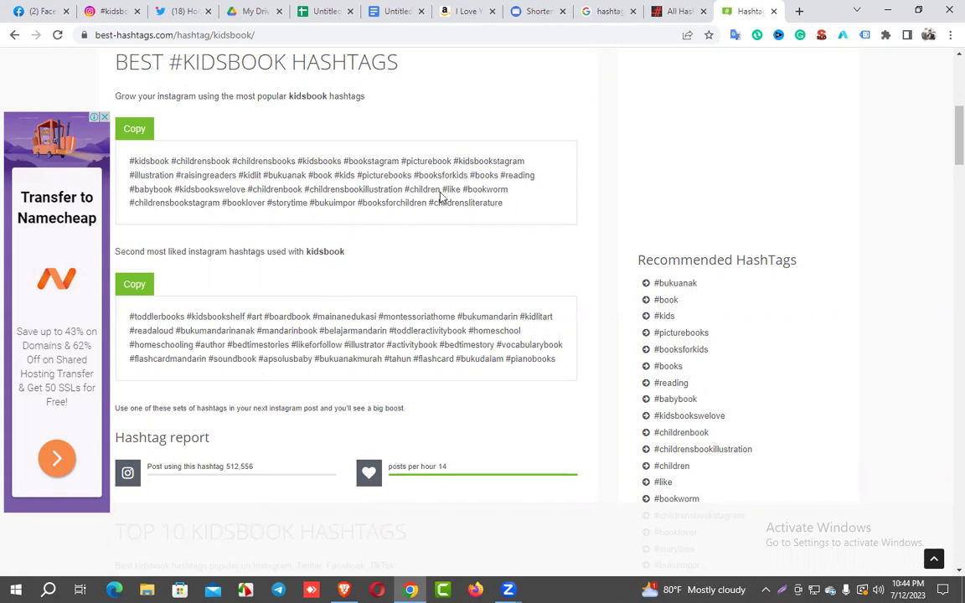
click(133, 283)
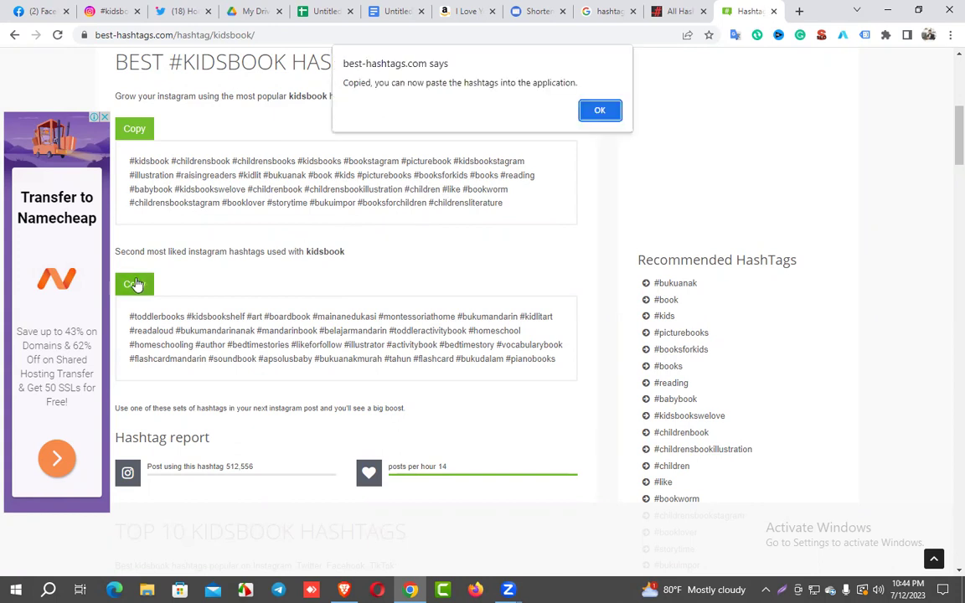
click(601, 113)
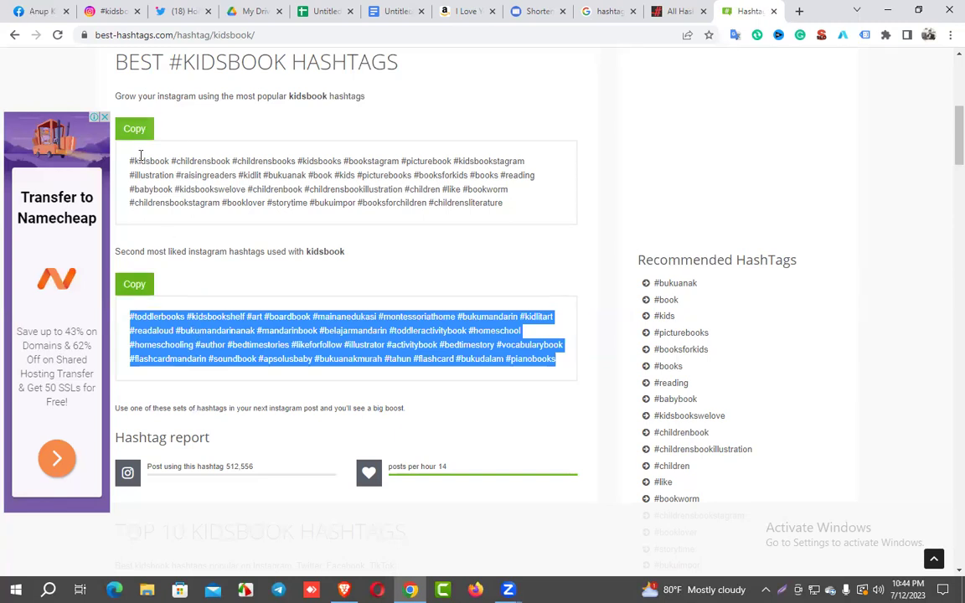
click(134, 129)
click(600, 109)
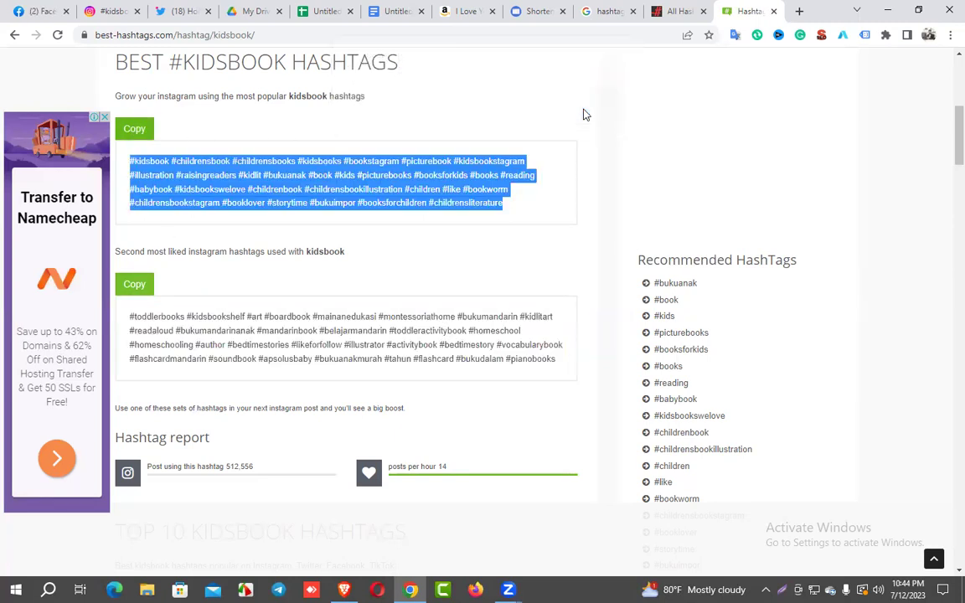
- Paste the copied hashtags below the last paragraph of the promotional text in the Google Docs document
click(395, 10)
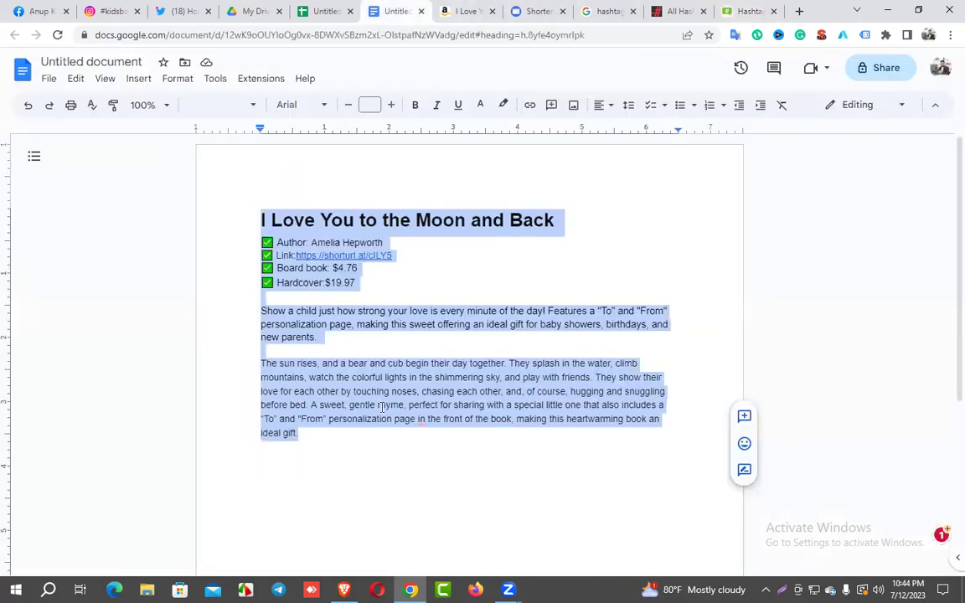
scroll(318, 359, down, 3)
click(325, 314)
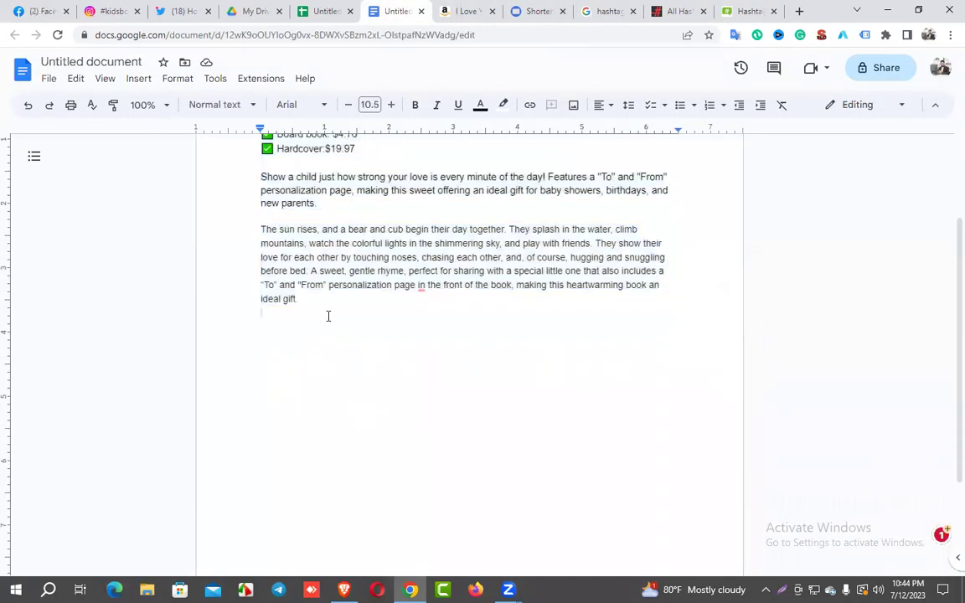
key(ctrl+v)
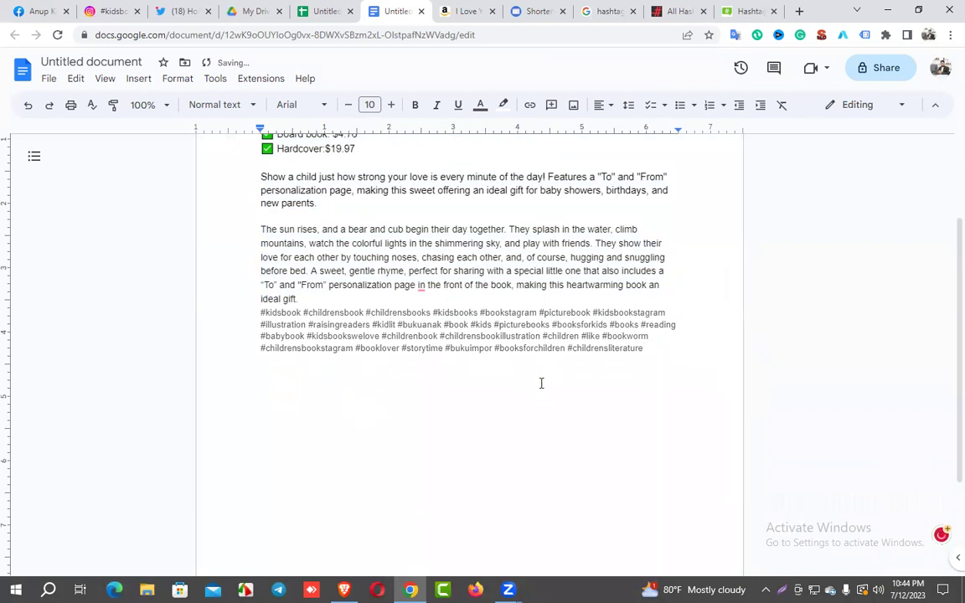
scroll(541, 383, up, 2)
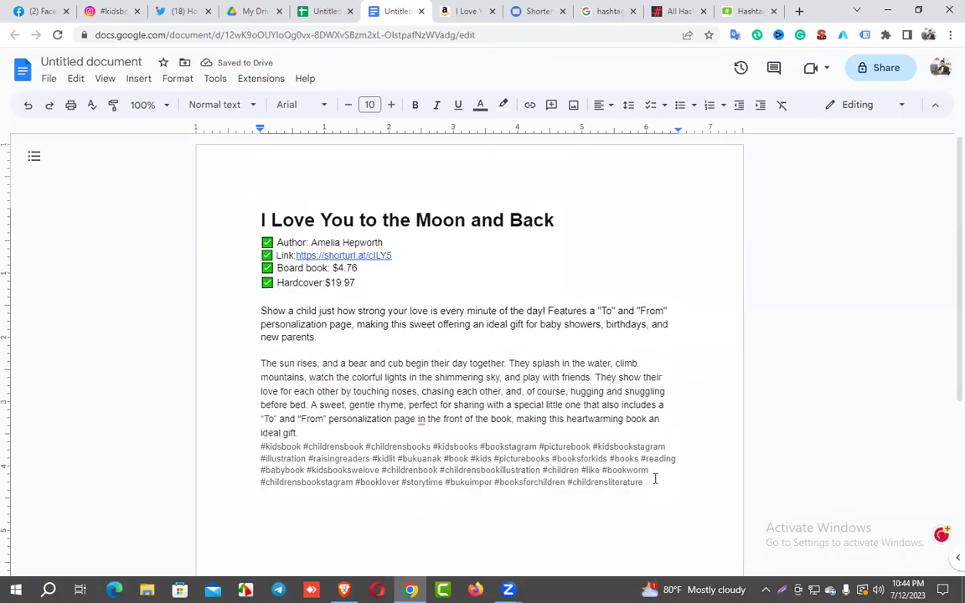
- Copy the whole promotional text with its hashtags and post it as a comment on the open Instagram post
drag(383, 376, 259, 230)
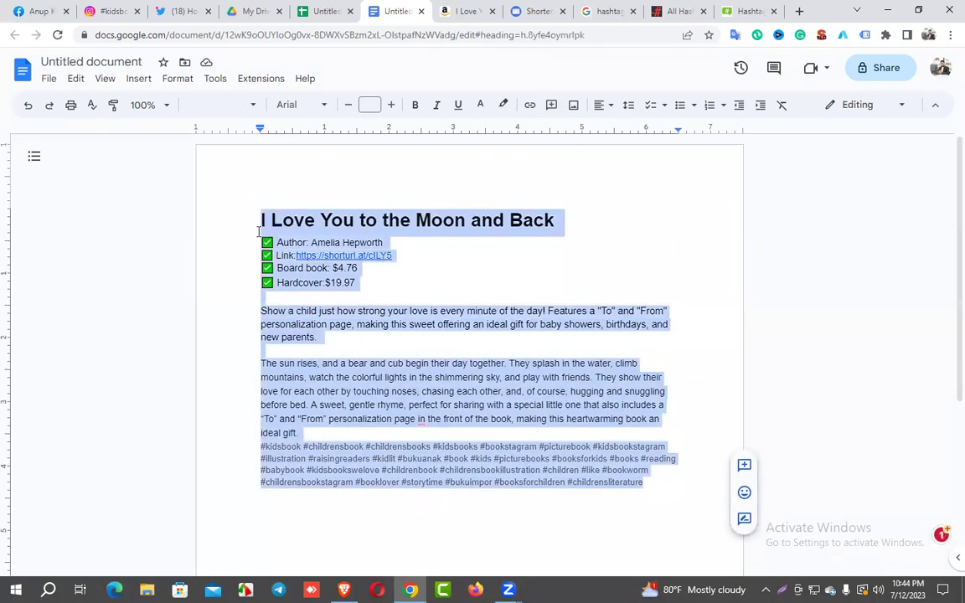
click(108, 11)
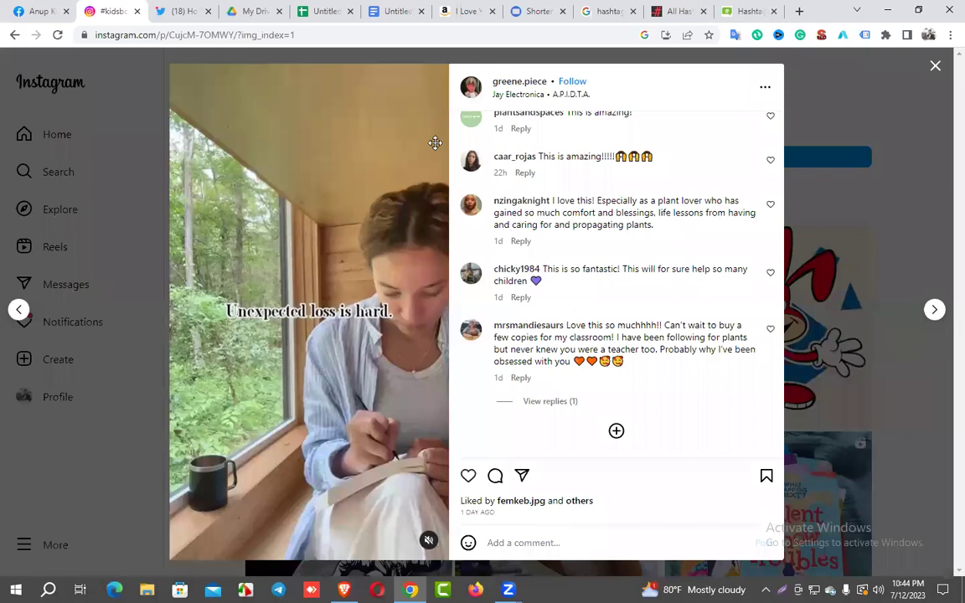
click(532, 541)
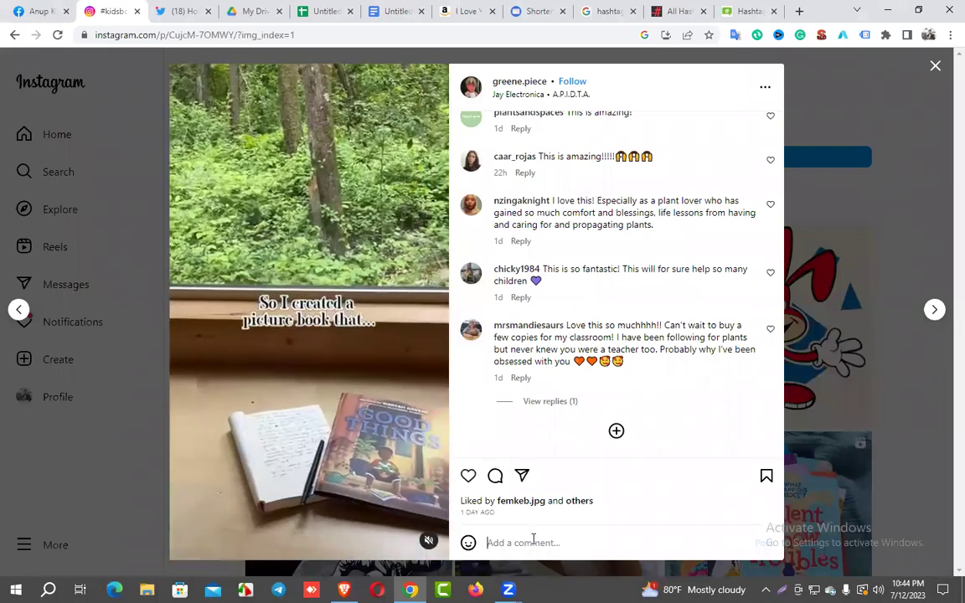
key(ctrl+v)
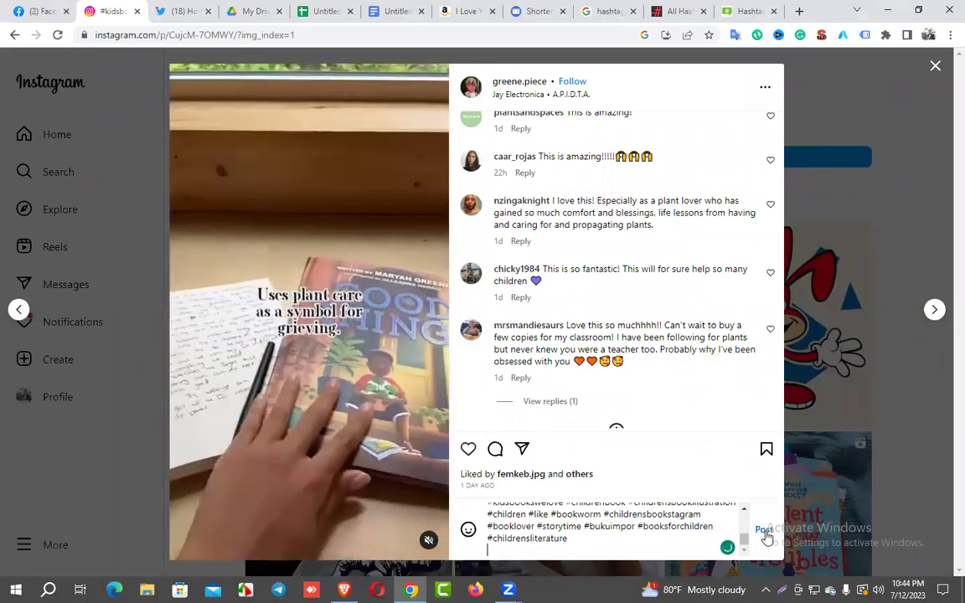
click(764, 530)
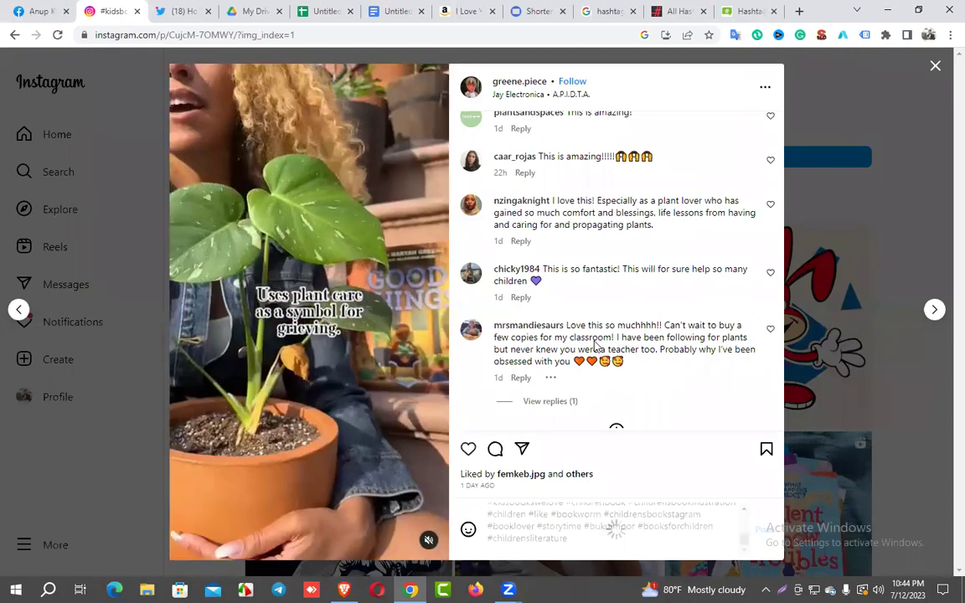
- Find the posted comment, capture a screenshot area around the Instagram post, and outline the comment with a red rectangle
scroll(595, 352, up, 10)
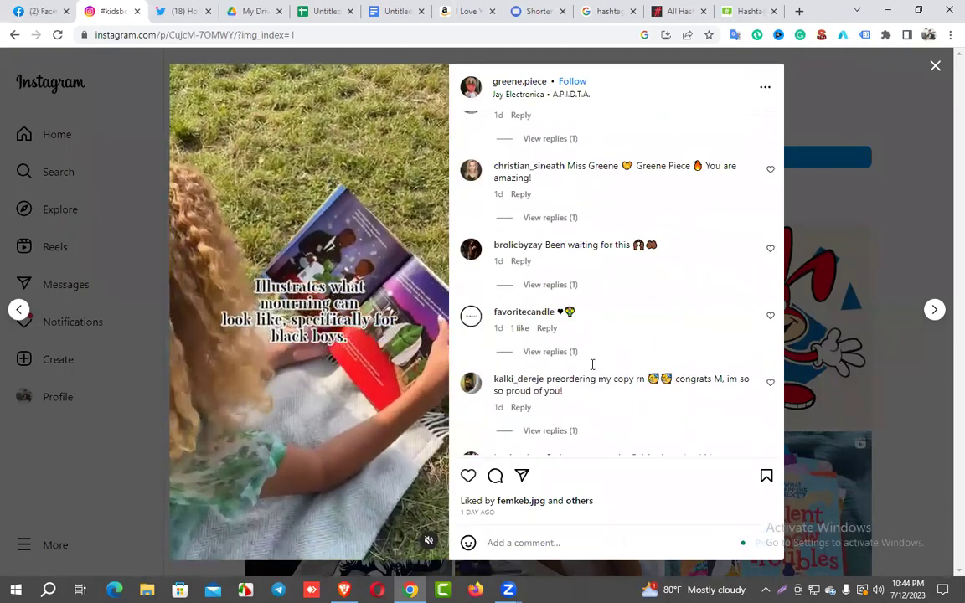
scroll(592, 364, up, 1)
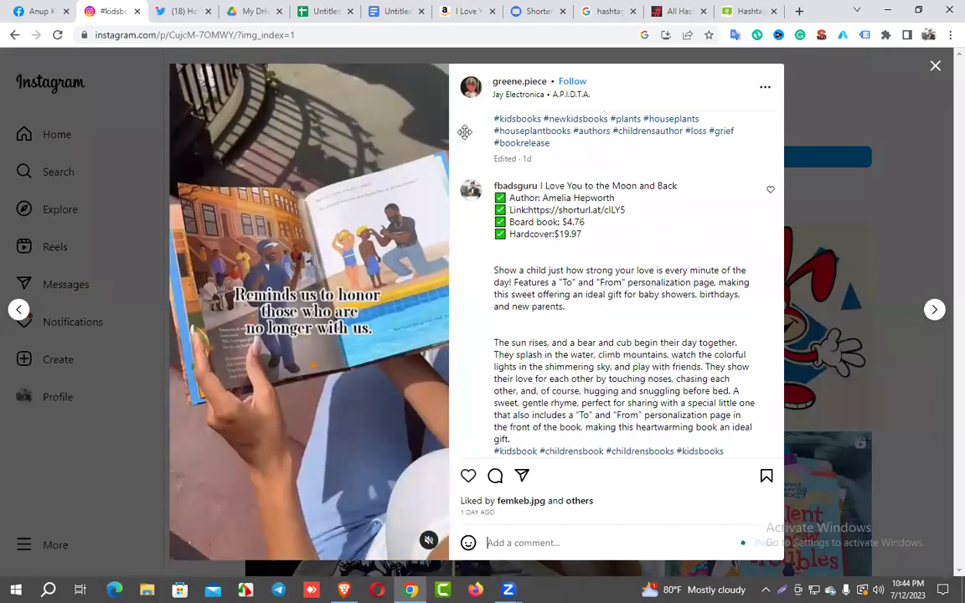
scroll(509, 332, down, 1)
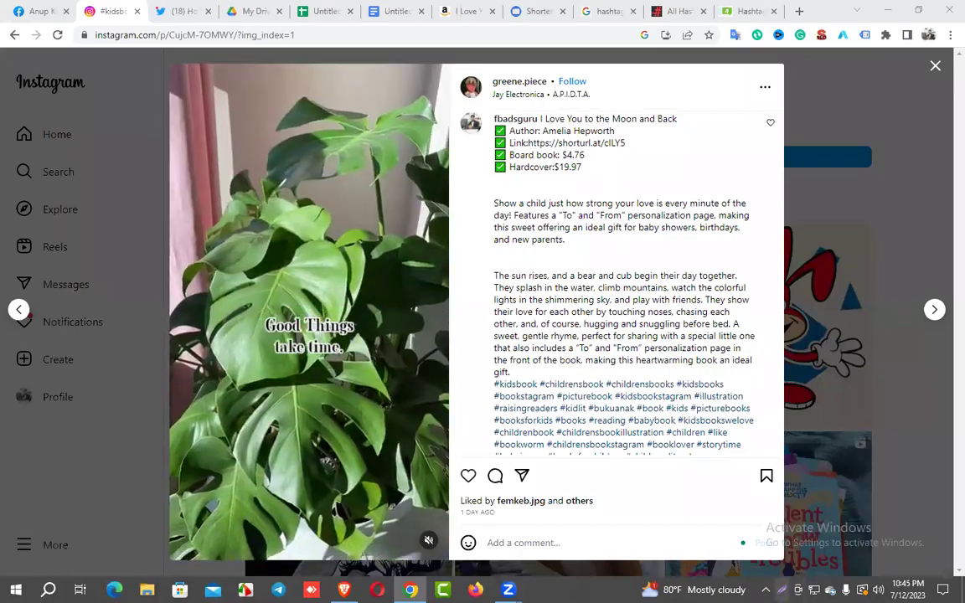
key(alt+shift+t)
drag(19, 49, 807, 503)
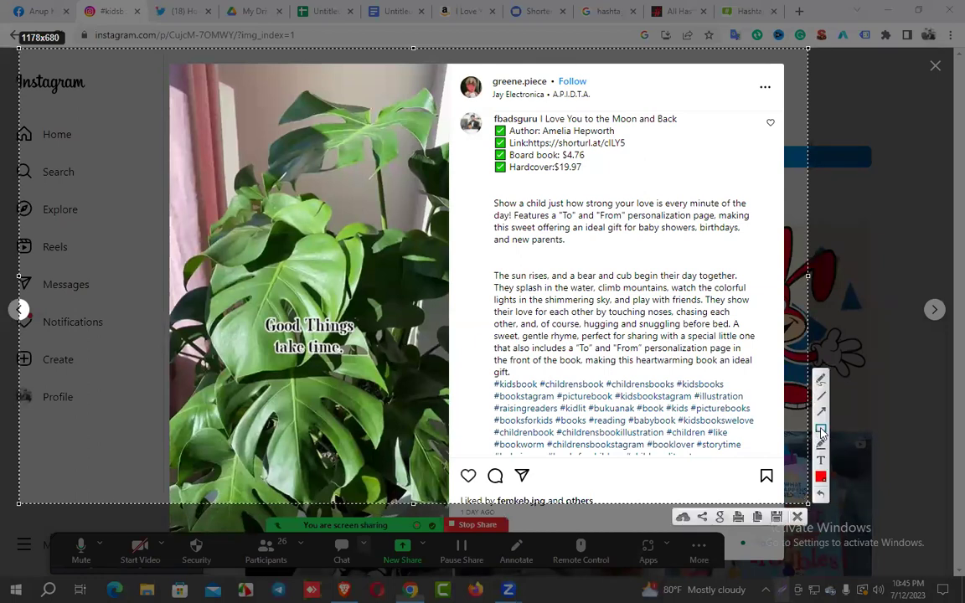
click(822, 431)
mouse_move(455, 110)
mouse_down()
mouse_move(758, 448)
mouse_move(778, 499)
mouse_up()
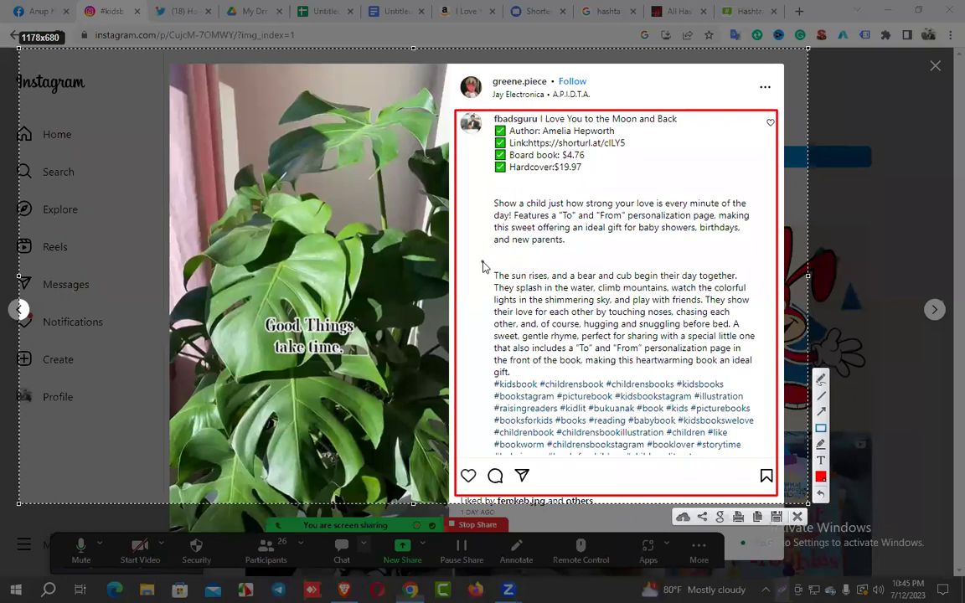
- Upload the annotated screenshot online and copy its share link
click(683, 519)
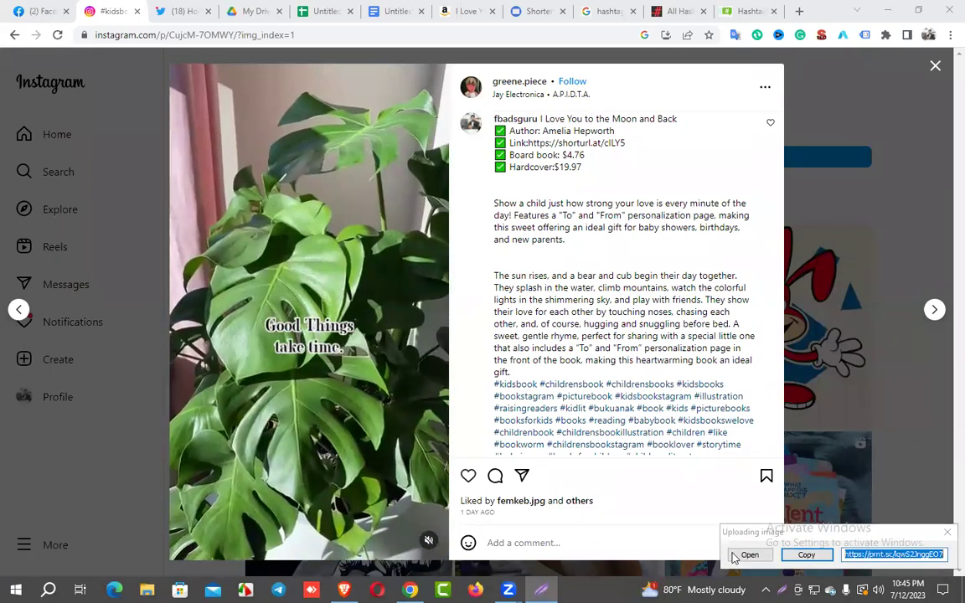
click(749, 556)
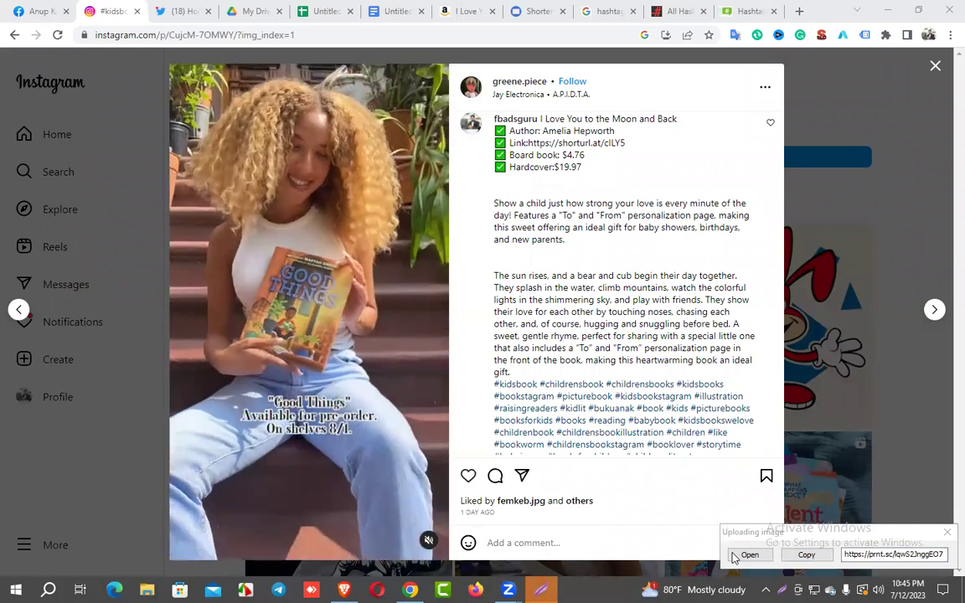
click(806, 555)
- Switch to the untitled Google Sheets spreadsheet and widen columns A, B and C to roughly two to three times their width
click(322, 11)
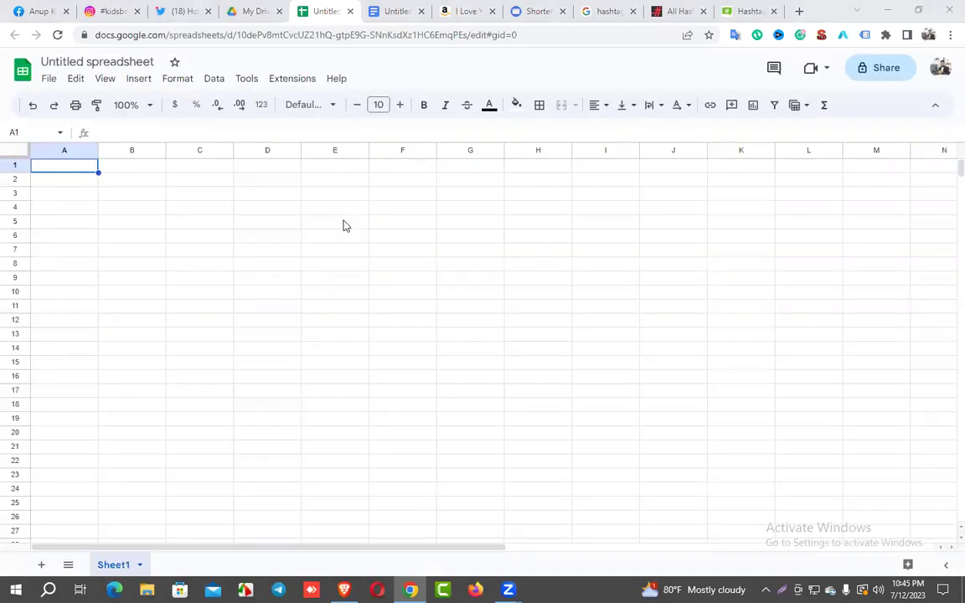
drag(98, 150, 231, 164)
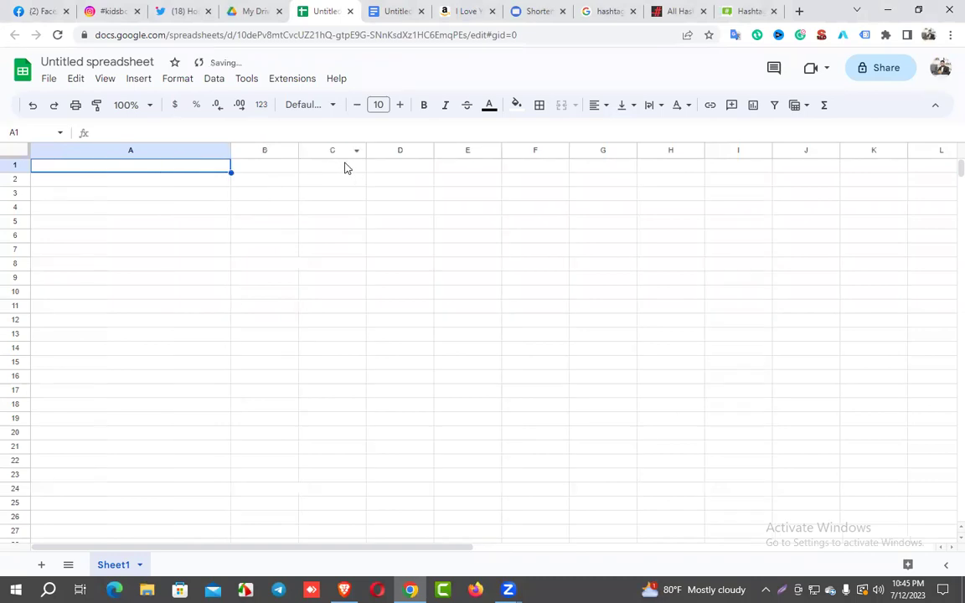
drag(298, 150, 438, 166)
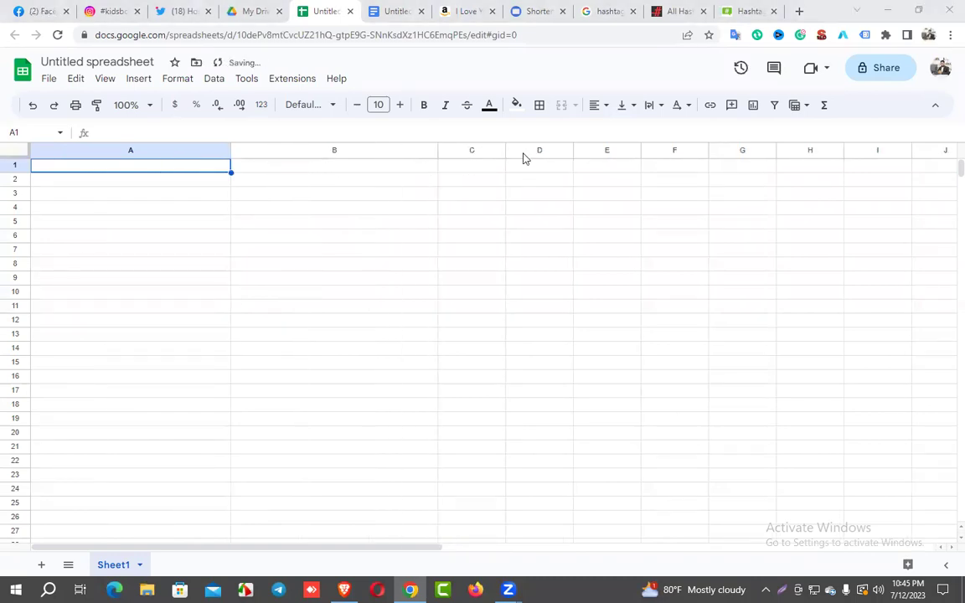
drag(505, 150, 617, 150)
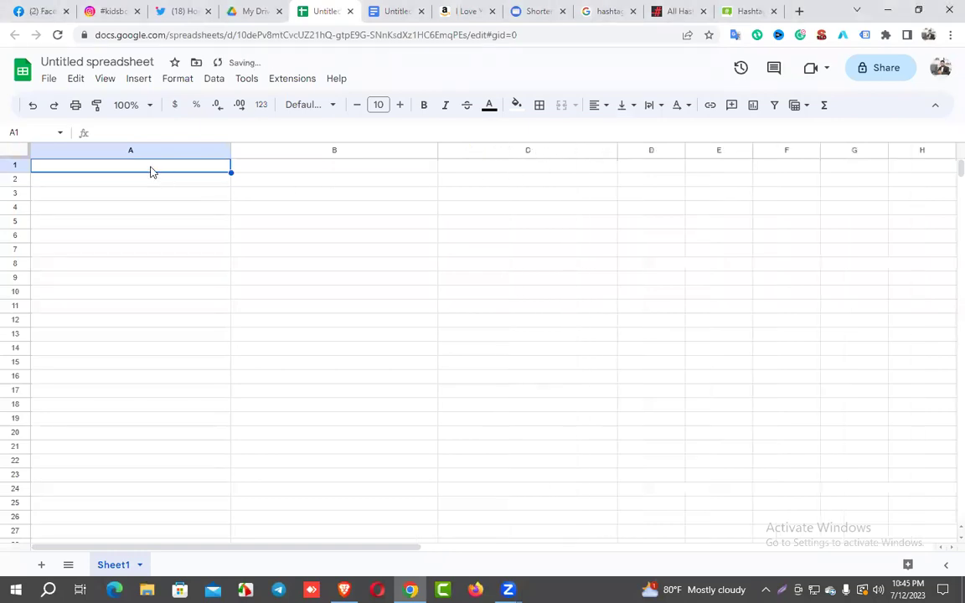
- Enter the headings "Instagram Marketing" in A1 and "Twitter Marketing" in B1
text(Instag)
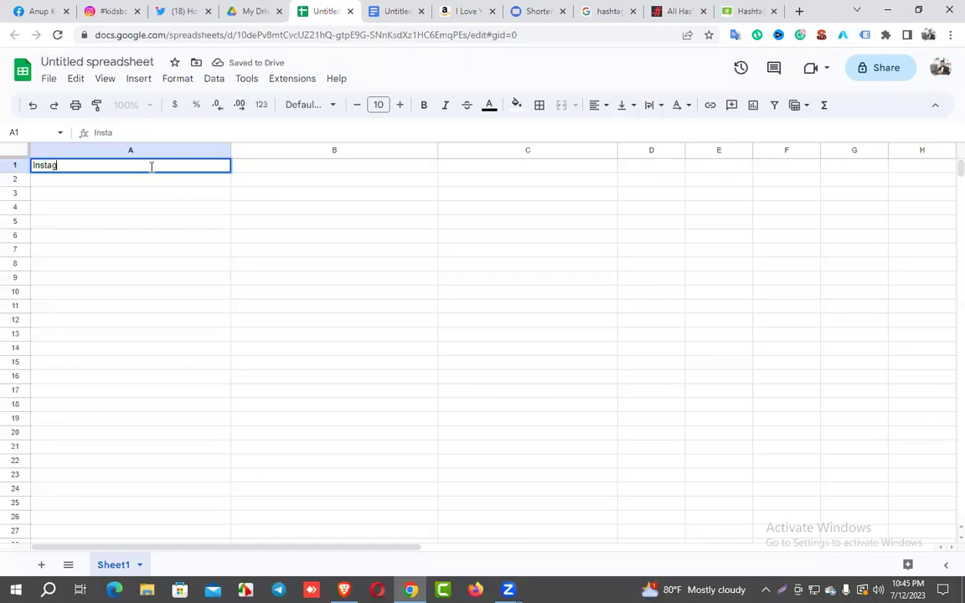
text(ram Marketing)
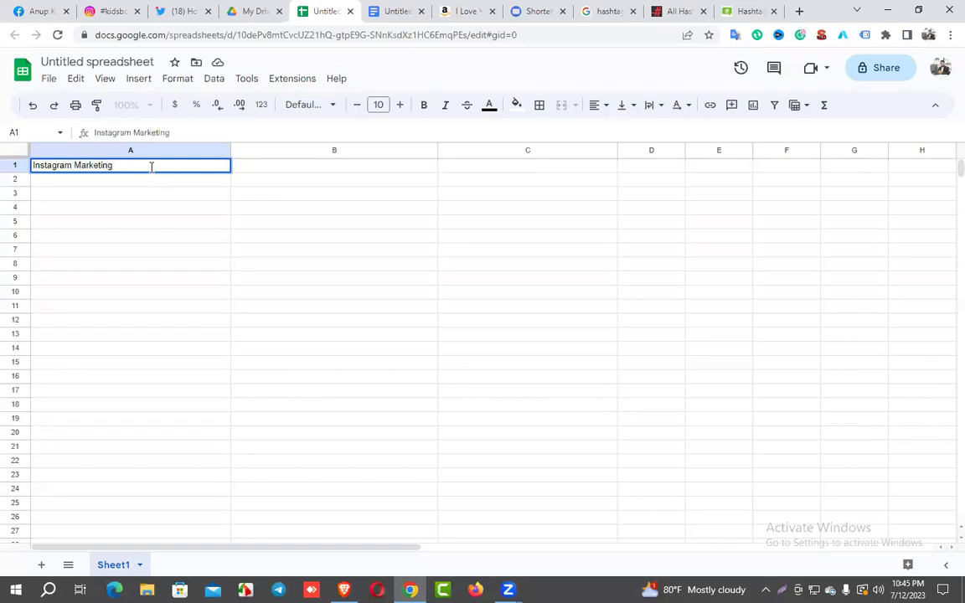
click(281, 173)
text(Twitter Marketing)
key(Tab)
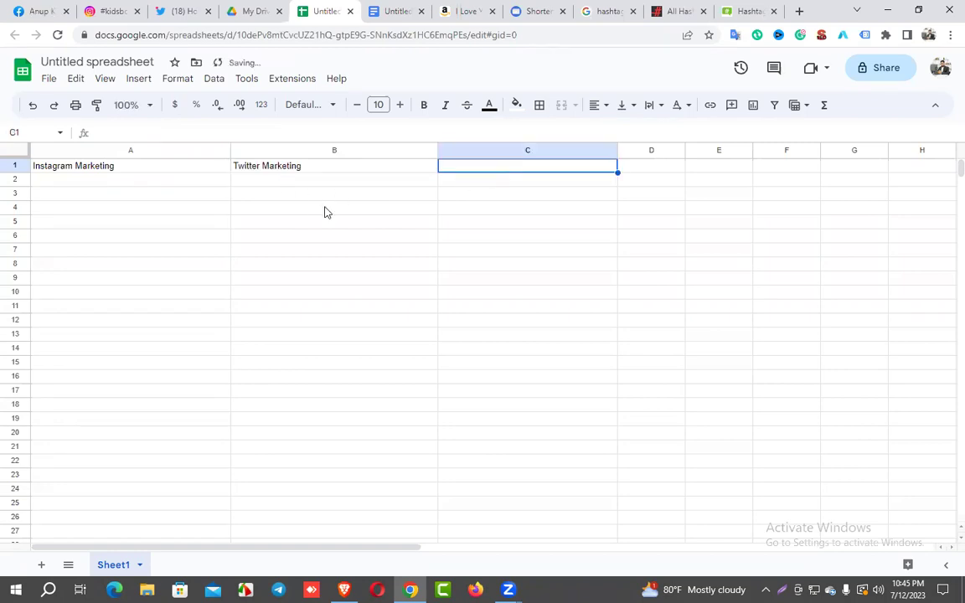
- Paste the copied screenshot link into A2 under the Instagram Marketing heading
click(73, 183)
key(ctrl+v)
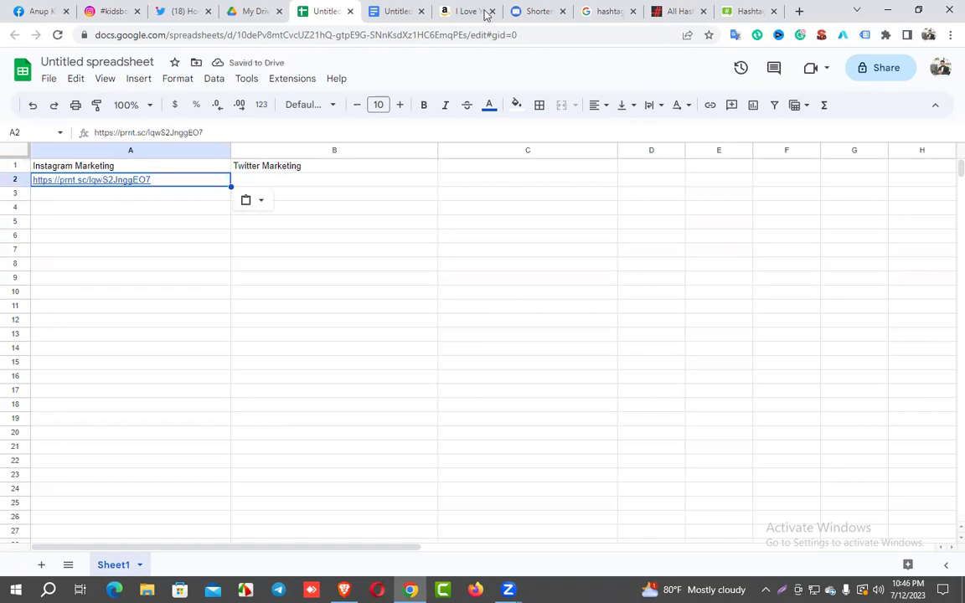
- Copy the full promotional text from the Google Docs document and open the "Talent Show Troubles" book-stack post under #kidsbooks on Instagram
click(404, 11)
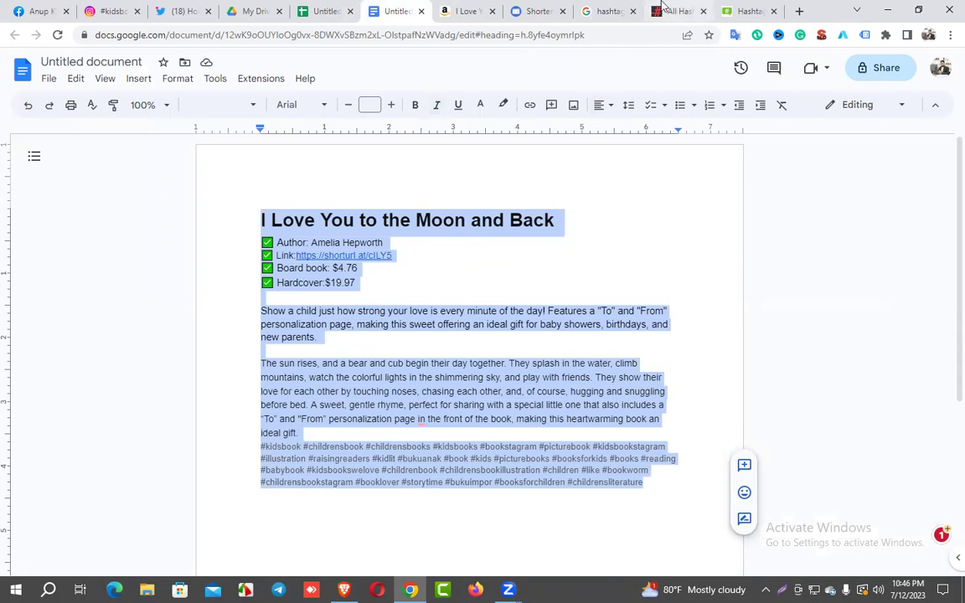
click(468, 11)
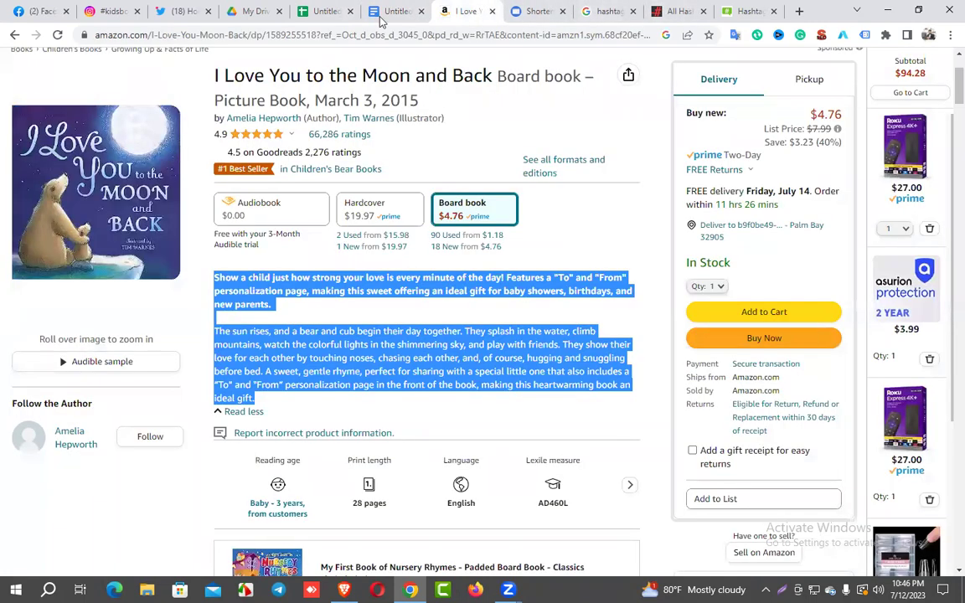
click(109, 11)
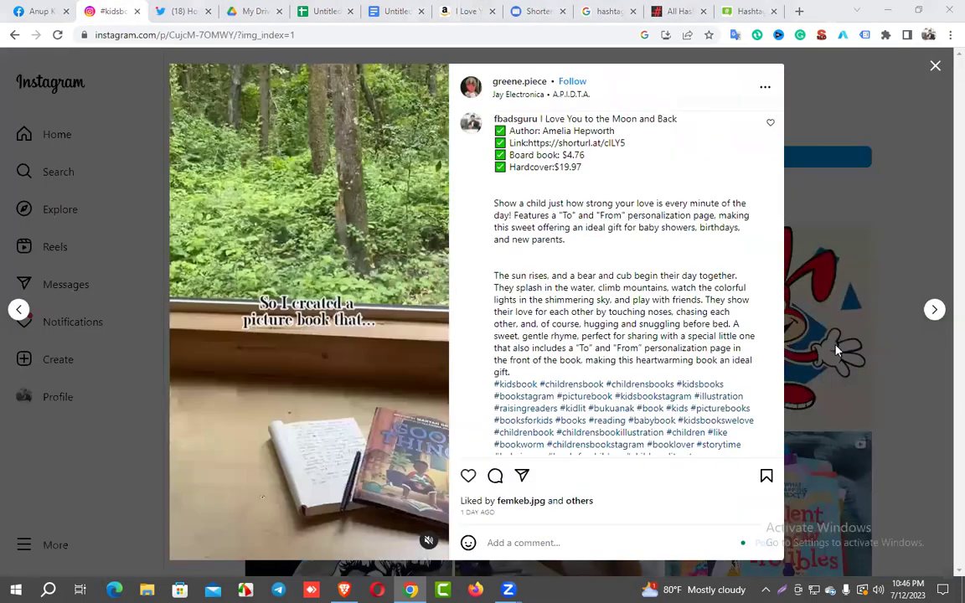
click(935, 67)
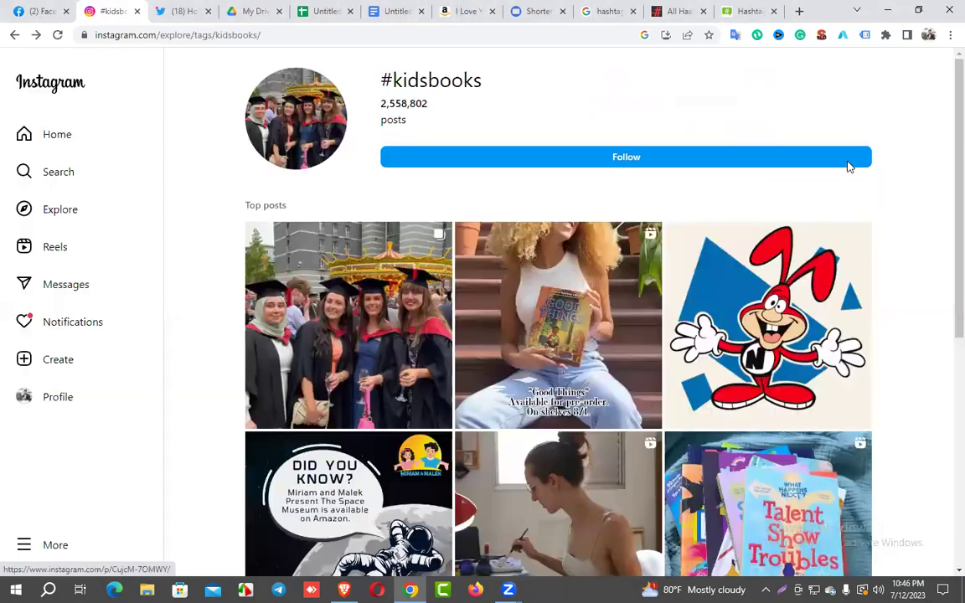
scroll(704, 356, down, 3)
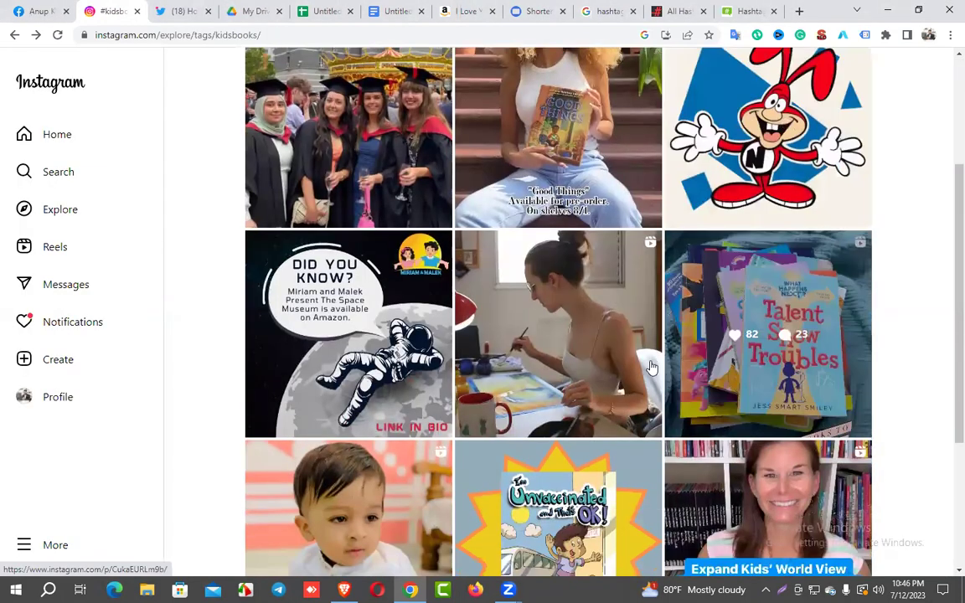
click(771, 333)
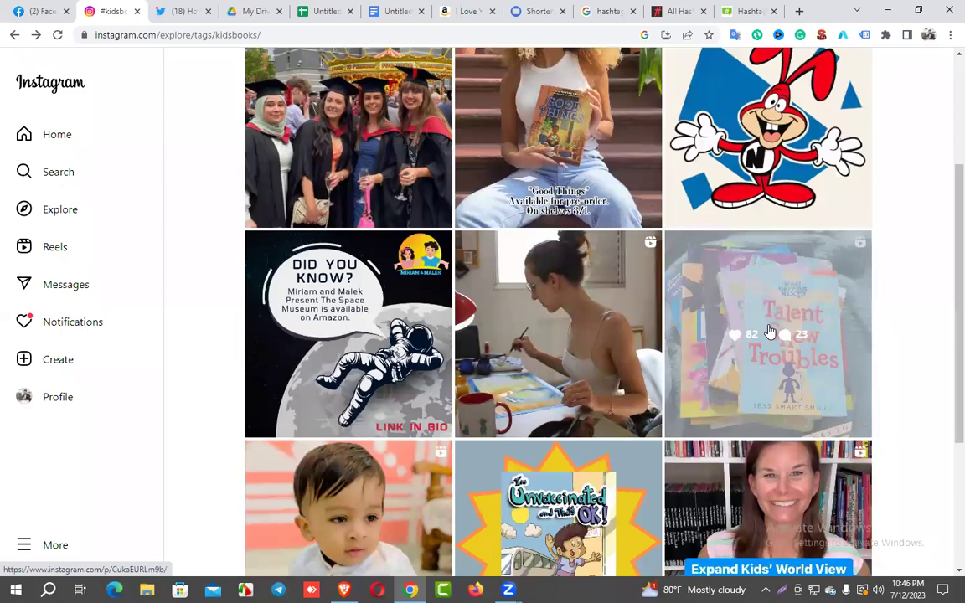
- Post the copied "I Love You to the Moon and Back" promotional text with its hashtags as a comment on the book-stack post
scroll(605, 320, down, 3)
scroll(586, 320, down, 5)
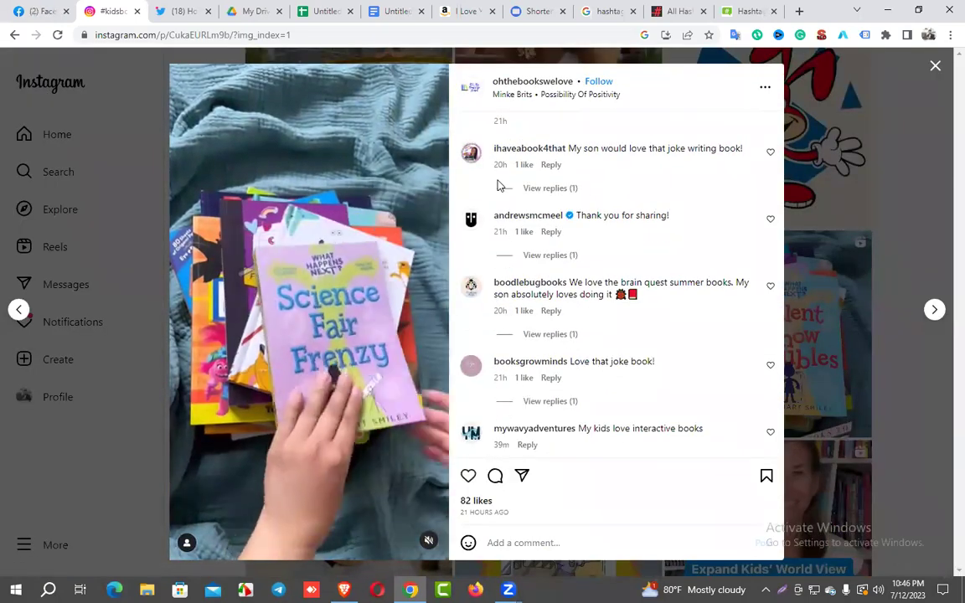
scroll(517, 330, down, 7)
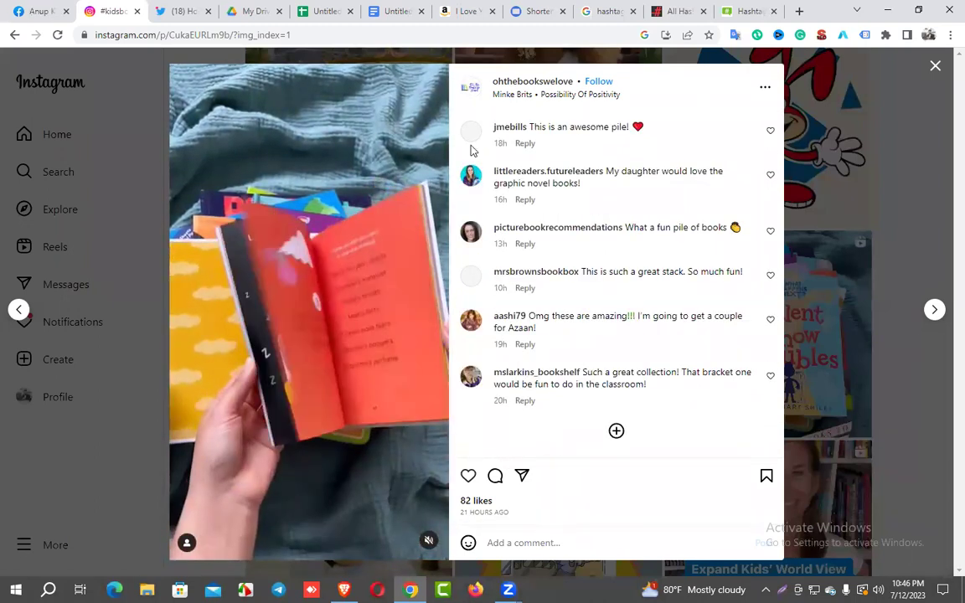
click(547, 544)
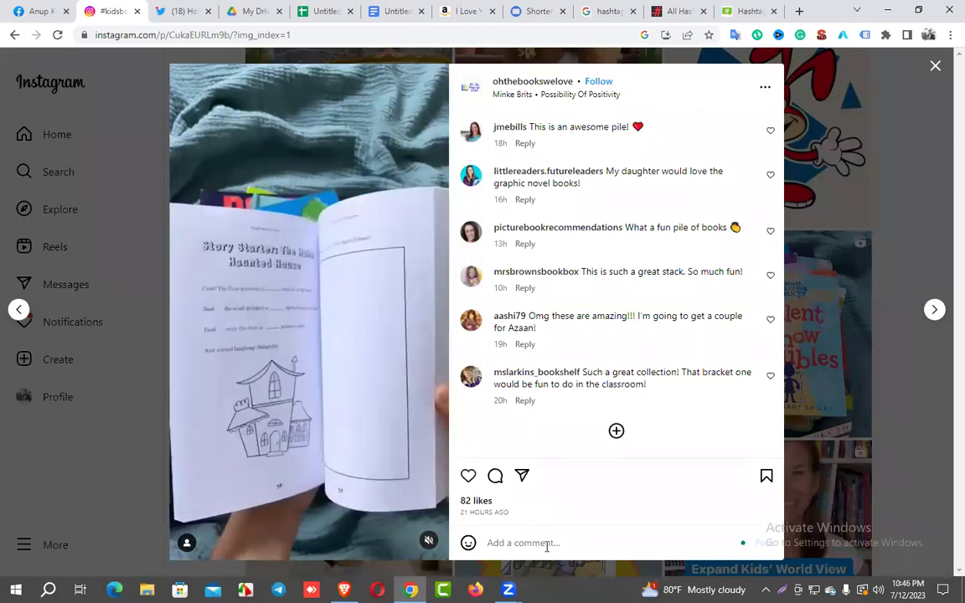
key(ctrl+v)
key(Return)
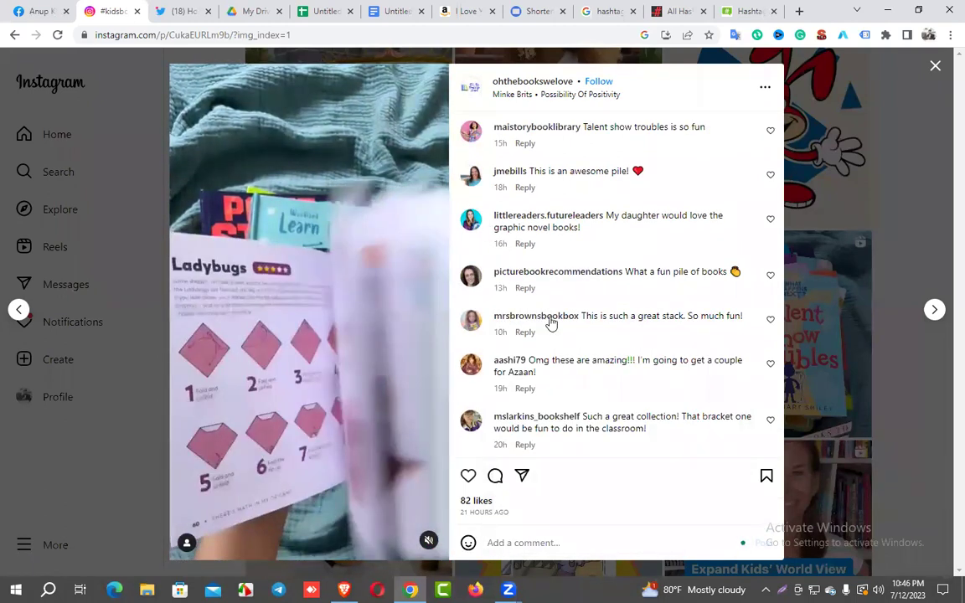
- Find the new comment on the book-stack post, capture a screenshot area around the post, and outline the comment with a red rectangle
scroll(550, 323, up, 10)
scroll(561, 299, down, 3)
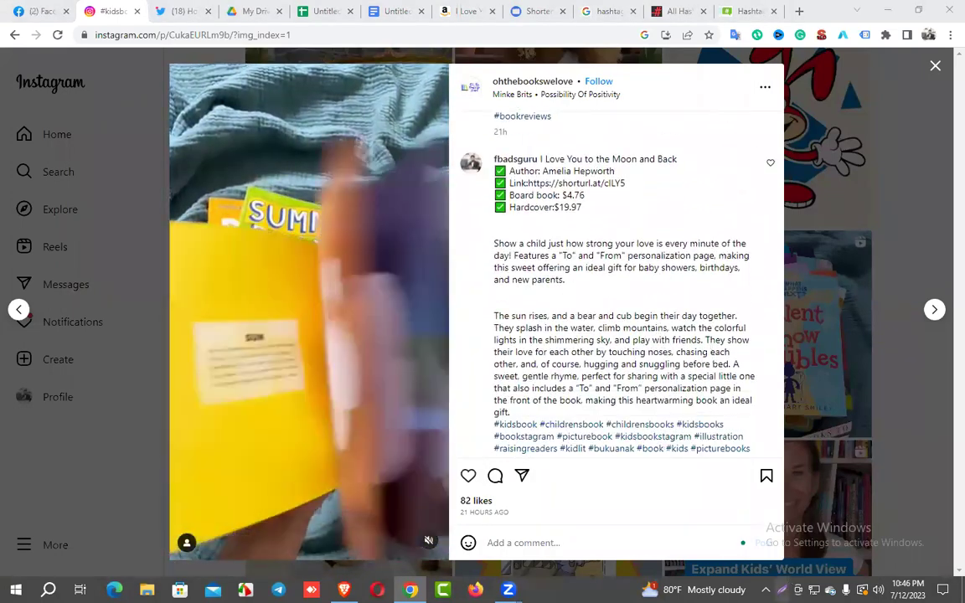
key(Print)
mouse_move(25, 51)
mouse_down()
mouse_move(877, 474)
mouse_move(888, 524)
mouse_up()
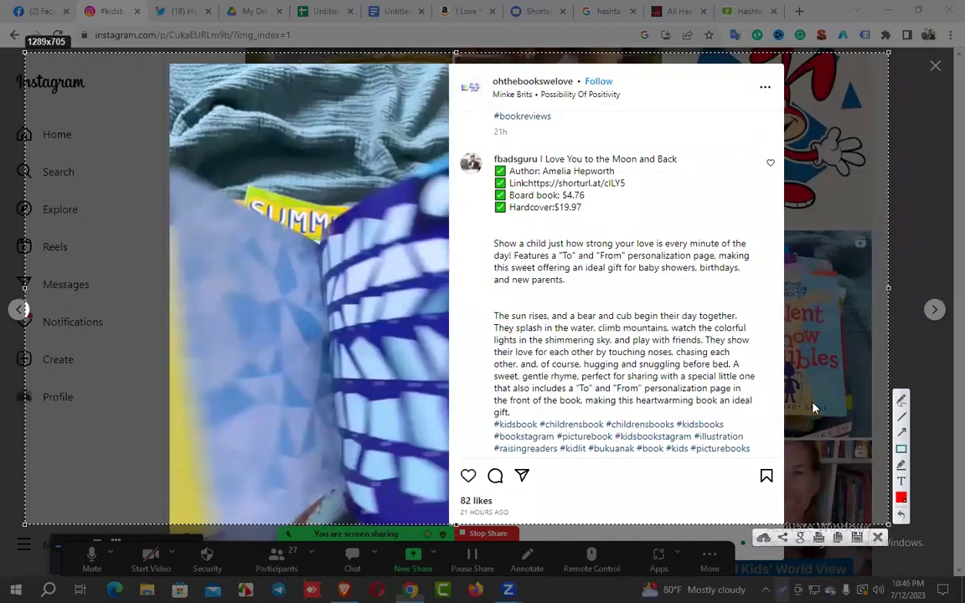
mouse_move(453, 142)
mouse_down()
mouse_move(724, 498)
mouse_move(800, 520)
mouse_move(783, 520)
mouse_up()
- Upload the annotated screenshot and paste its share link into A3 of the Google Sheets spreadsheet
click(763, 538)
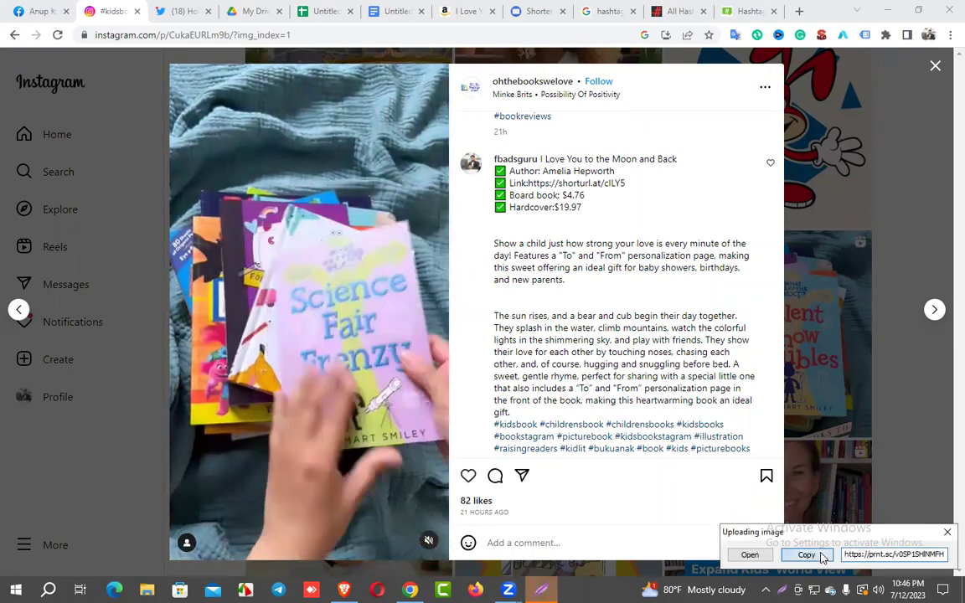
click(819, 554)
click(326, 11)
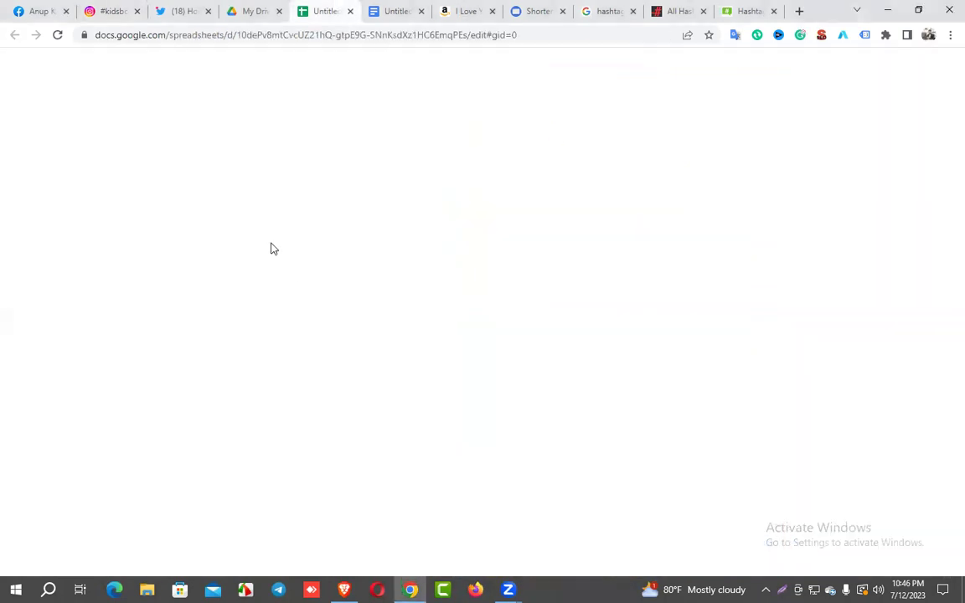
key(ctrl+v)
click(252, 181)
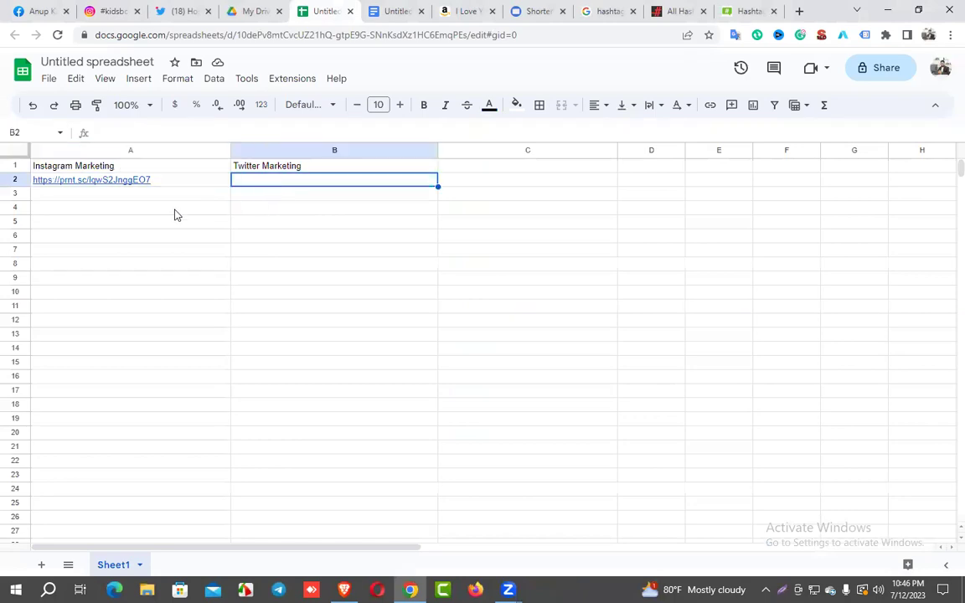
click(157, 195)
key(ctrl+v)
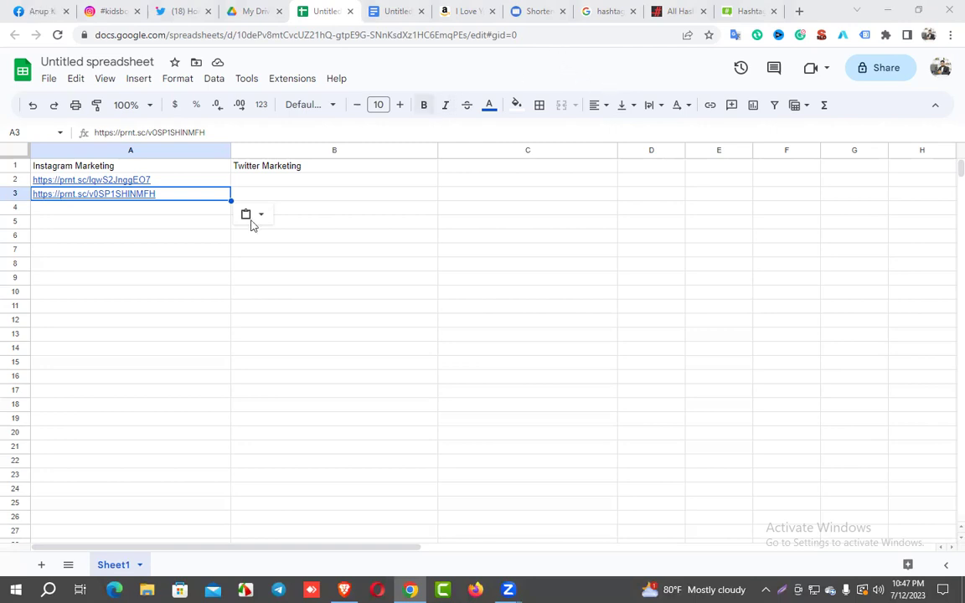
- Repeat the A3 screenshot link down column A through A20
click(292, 185)
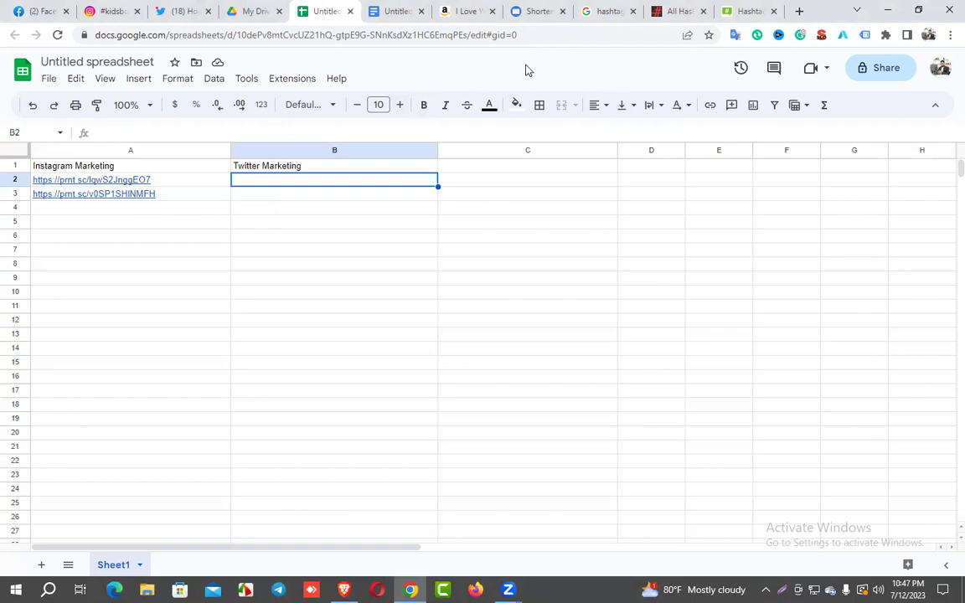
click(198, 185)
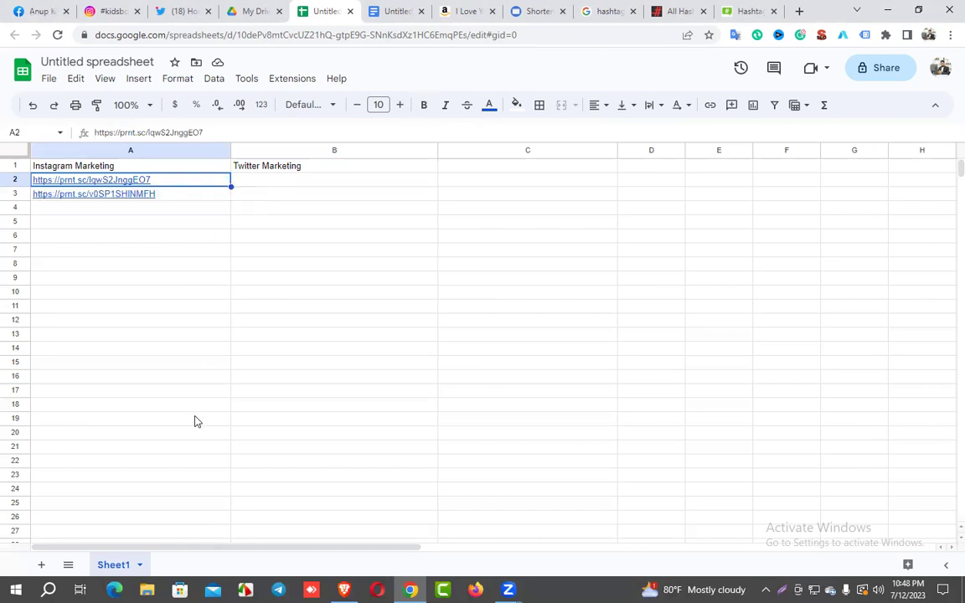
drag(191, 436, 217, 429)
click(193, 210)
click(186, 197)
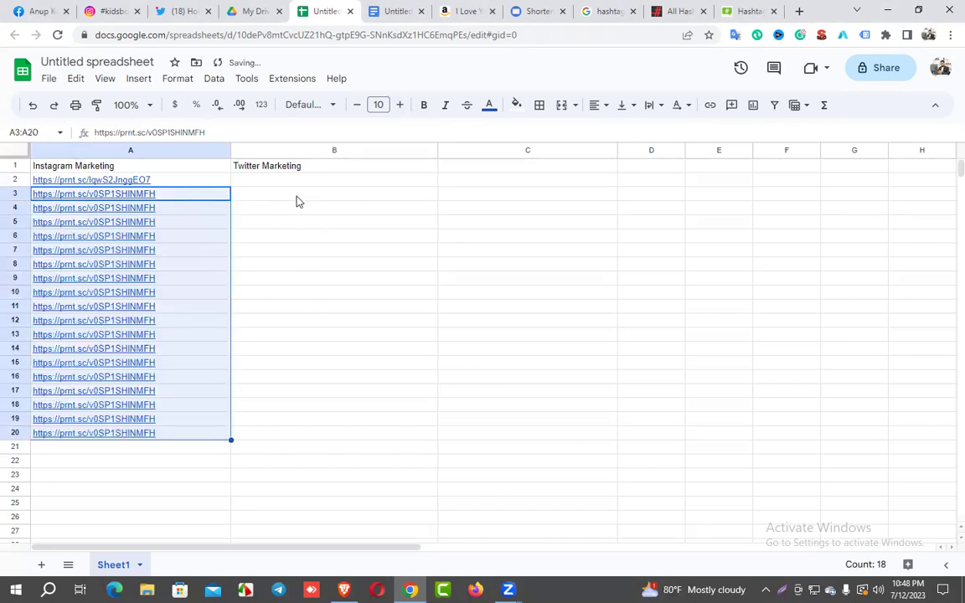
click(285, 194)
- Format the links in A2:A20 as centered, bold text at font size 14
drag(207, 180, 201, 436)
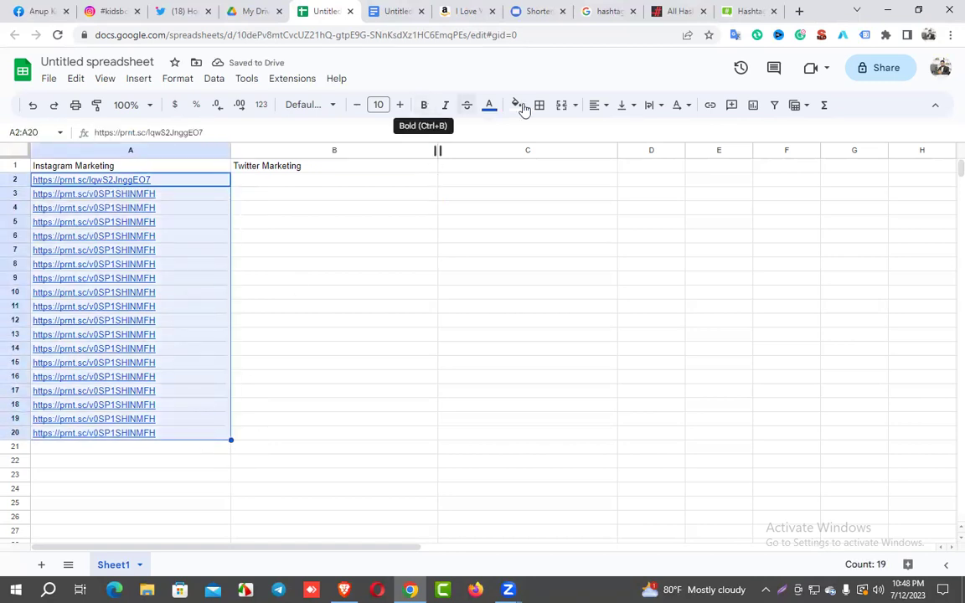
click(592, 109)
click(620, 131)
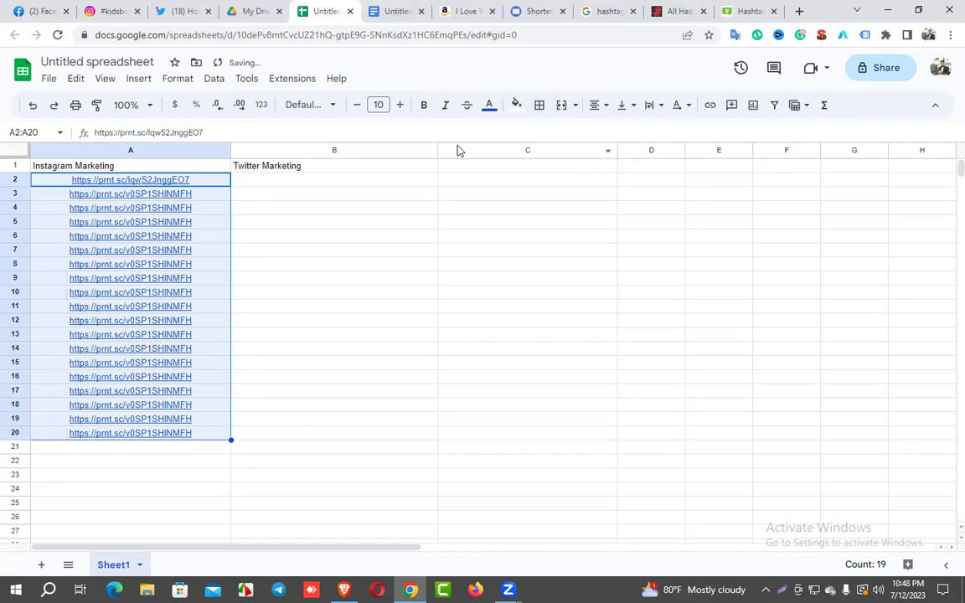
click(424, 106)
click(378, 104)
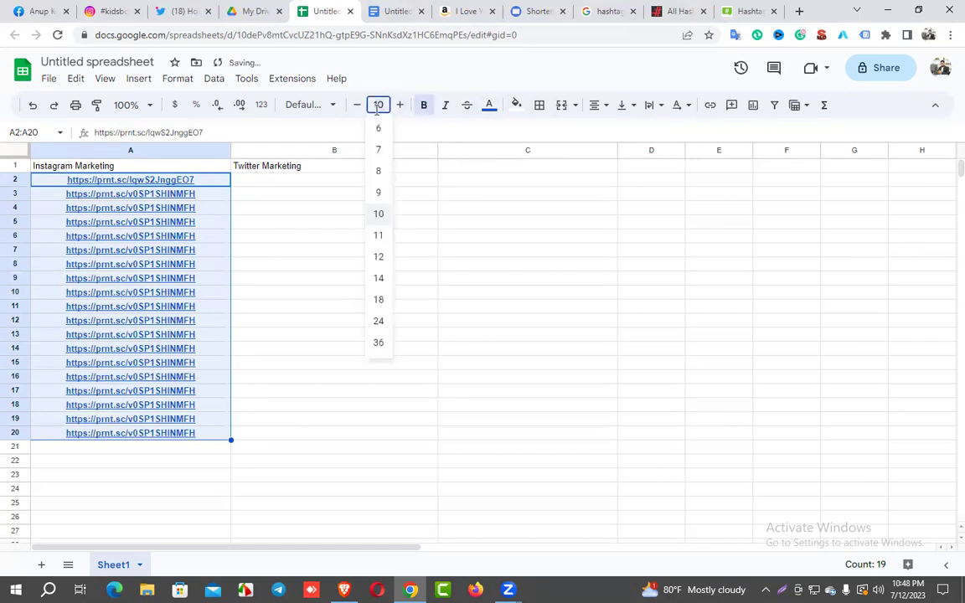
click(378, 279)
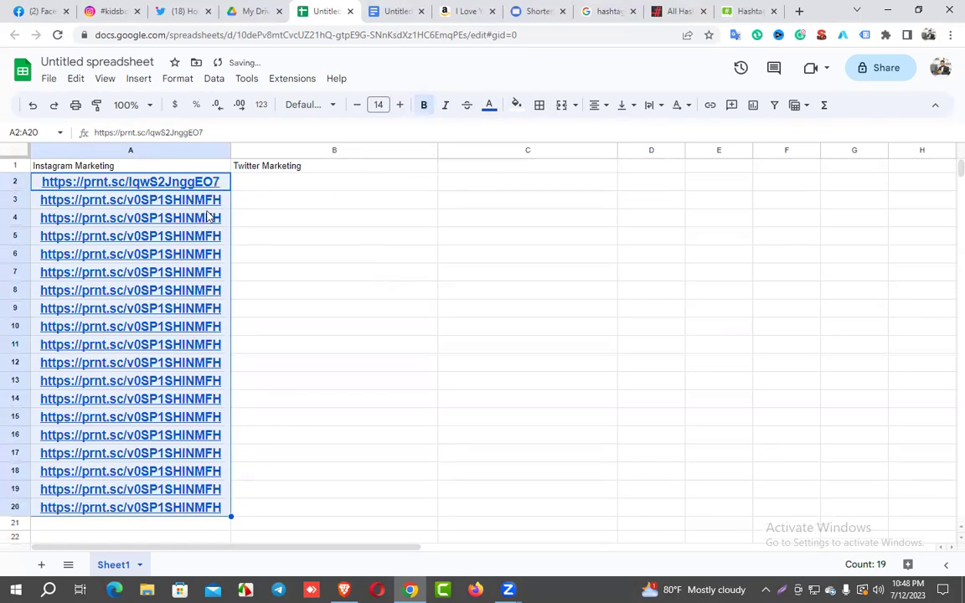
- Format the Instagram Marketing heading in A1 as bold, size 18 and centered, with a yellow fill
click(151, 166)
click(424, 105)
click(378, 105)
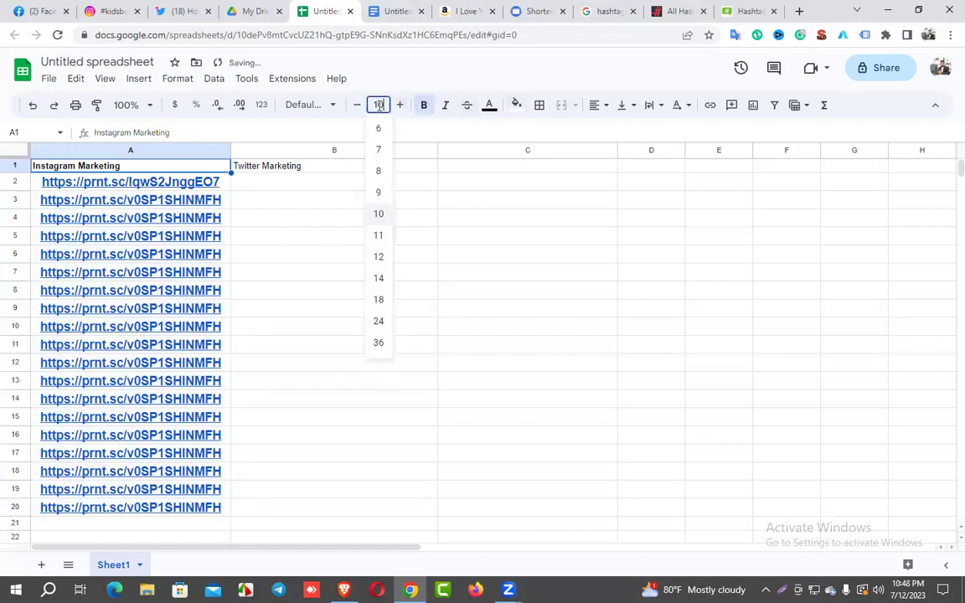
click(379, 299)
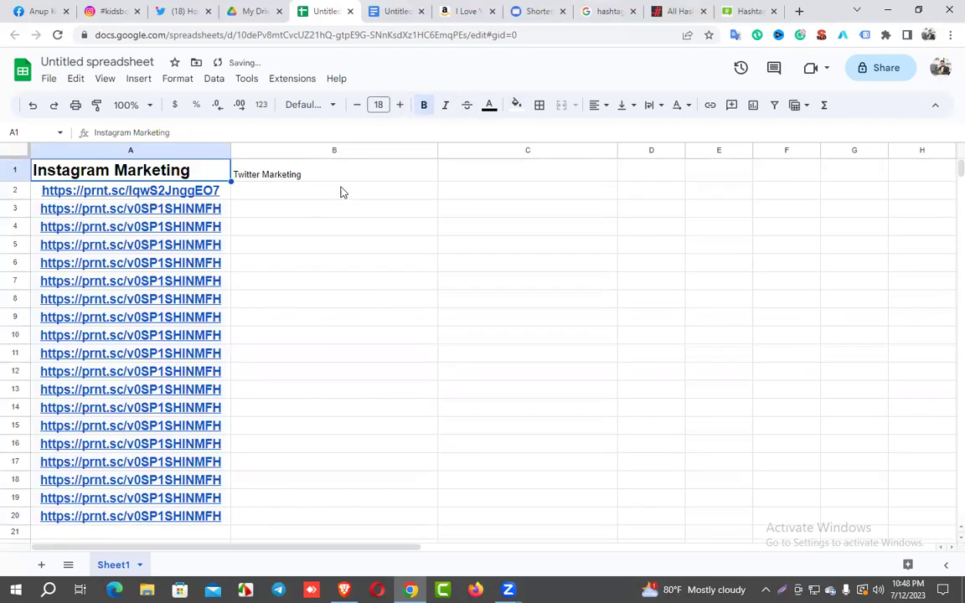
click(517, 105)
click(564, 166)
click(597, 106)
click(619, 131)
- Format the Twitter Marketing heading in B1 as bold, centered and size 18, with a green fill
click(304, 180)
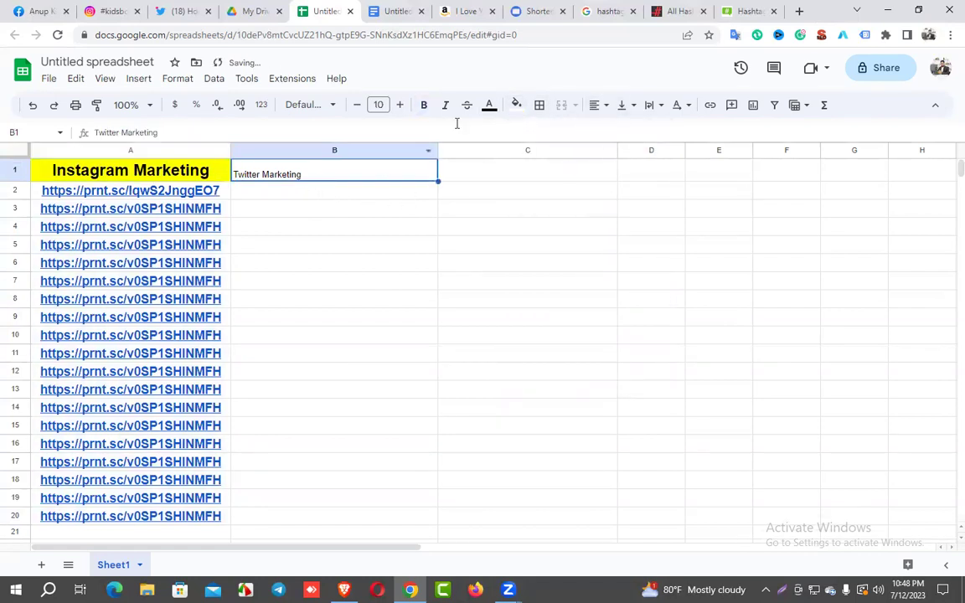
click(423, 105)
click(596, 109)
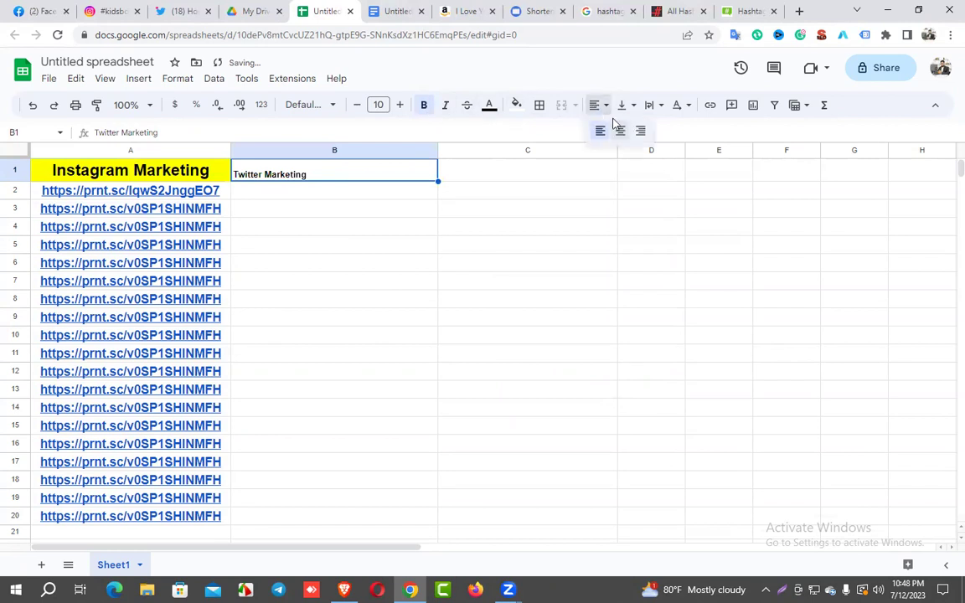
click(621, 132)
click(378, 104)
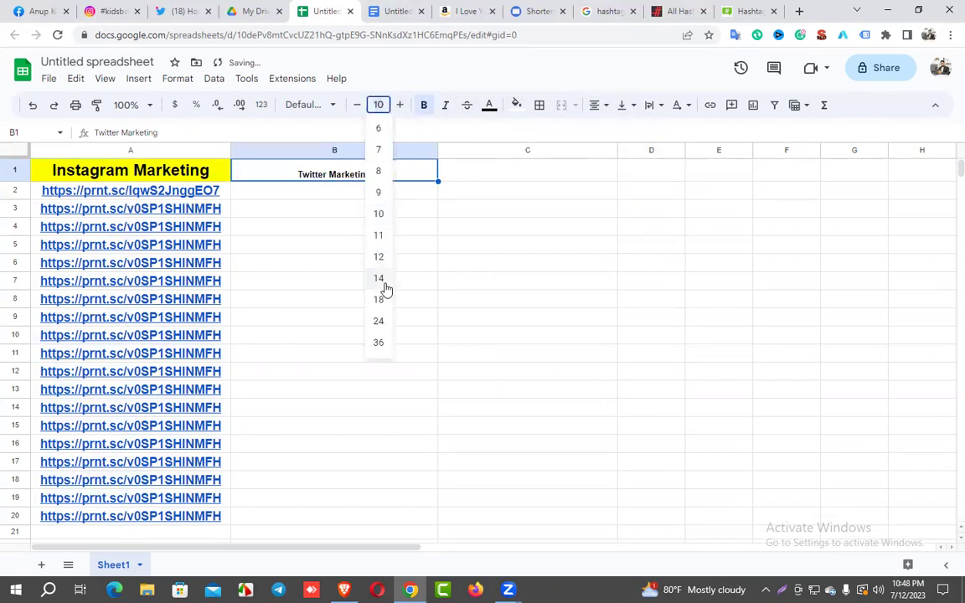
click(381, 300)
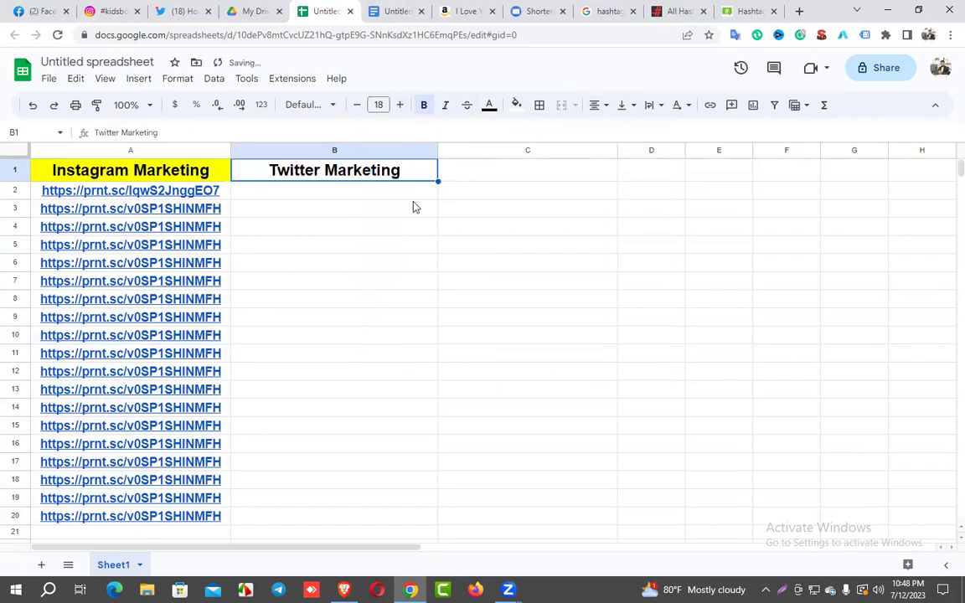
click(516, 105)
click(581, 166)
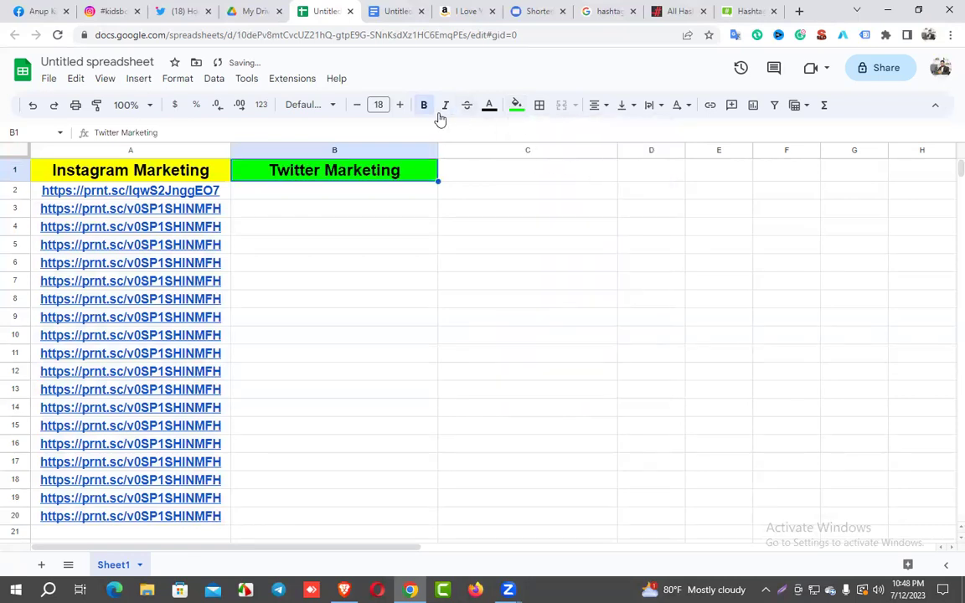
click(510, 170)
- In the promotional document, copy the text from the book title through the first description paragraph ending in "new parents."
click(392, 11)
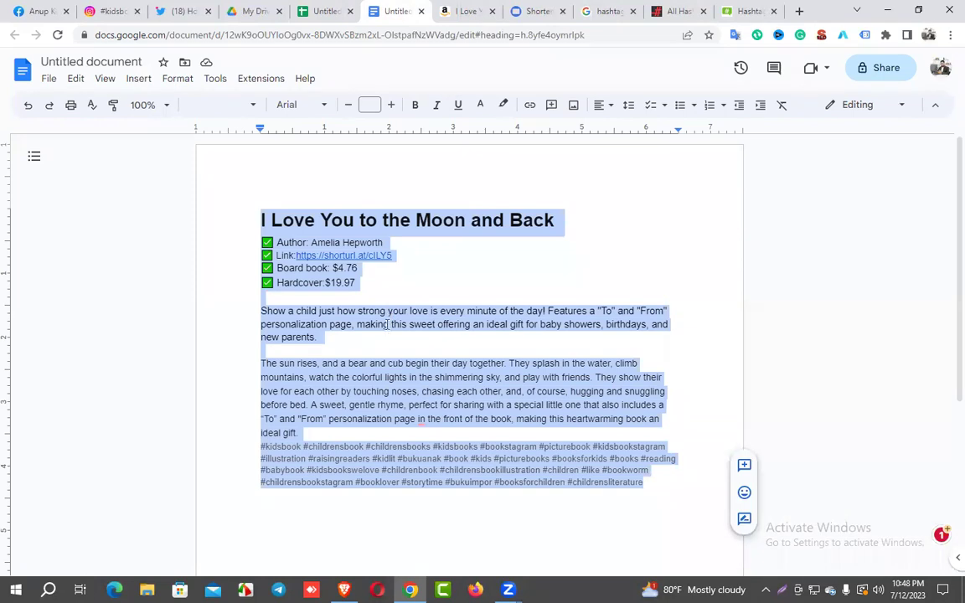
click(387, 324)
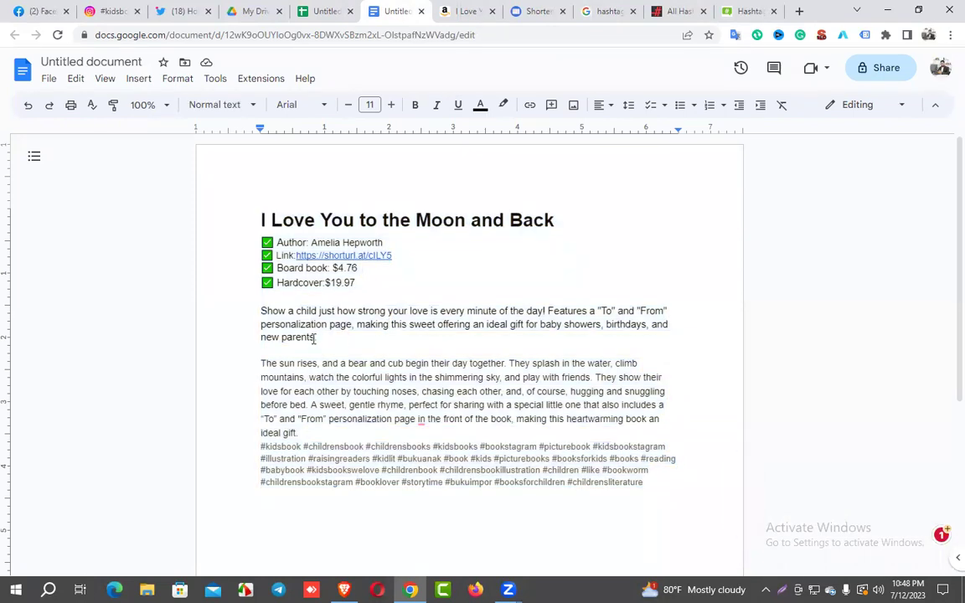
drag(264, 310, 638, 484)
click(403, 326)
drag(360, 283, 255, 224)
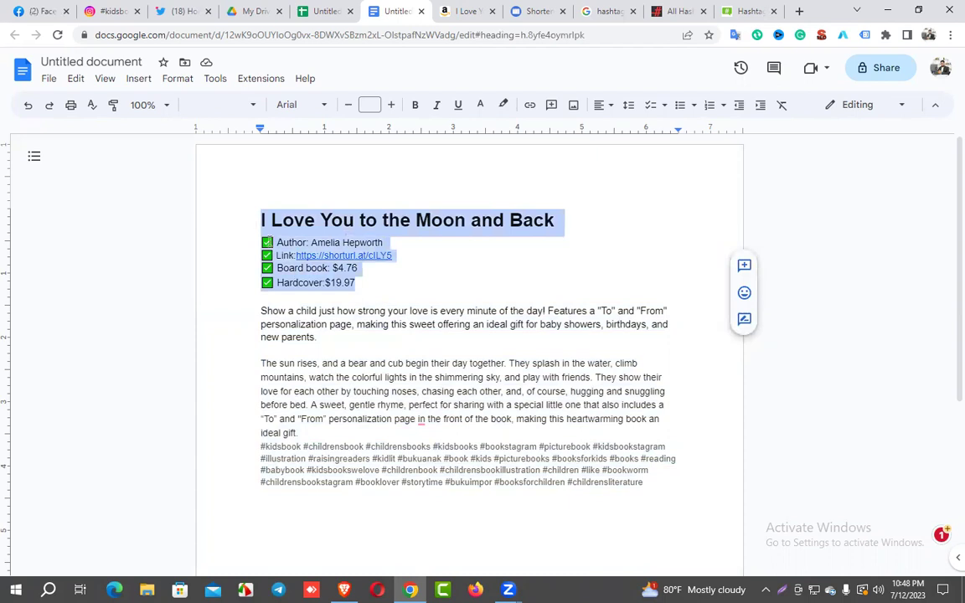
click(334, 308)
drag(323, 344, 246, 222)
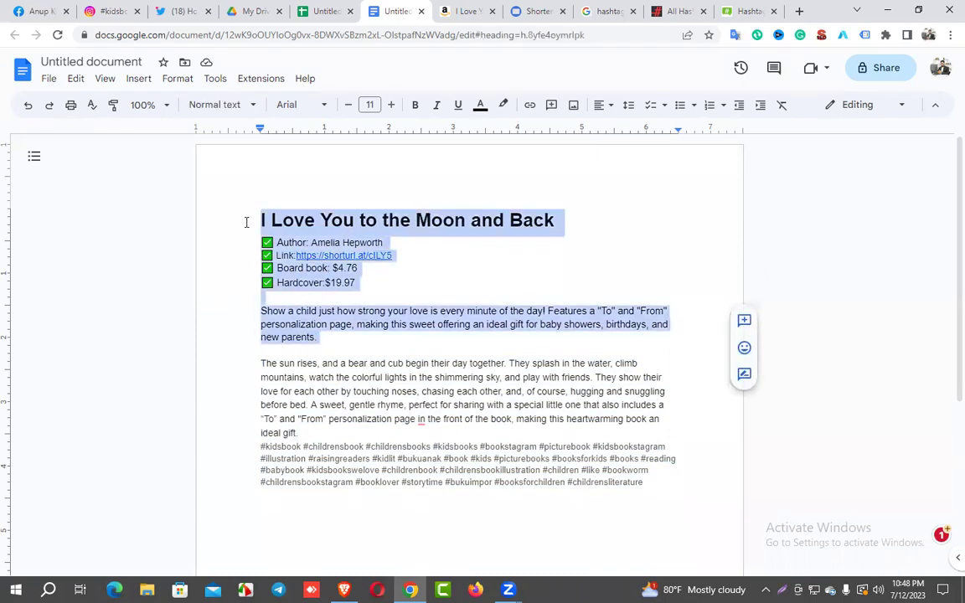
- Switch to Twitter and search for "#kids book"
click(185, 11)
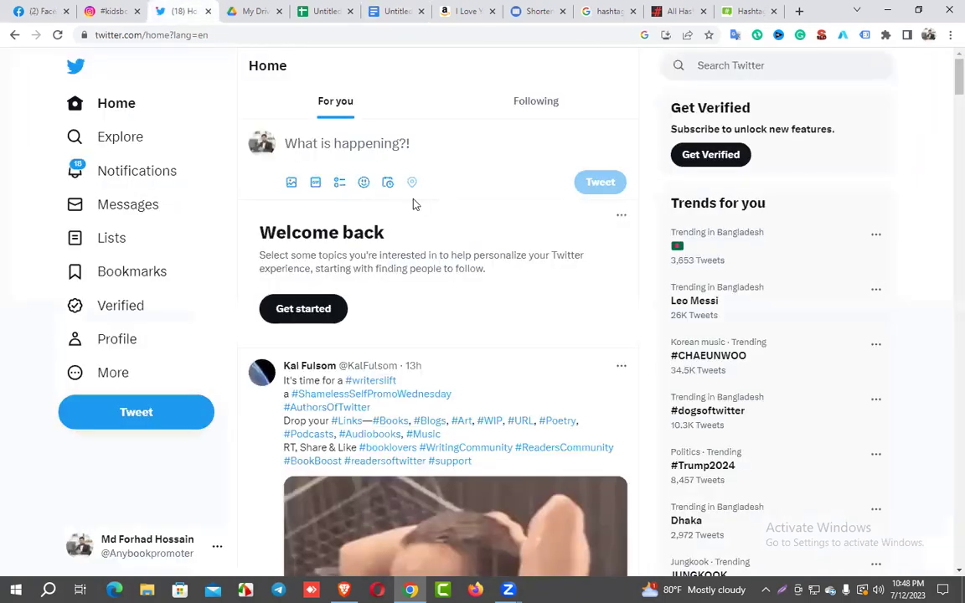
click(706, 71)
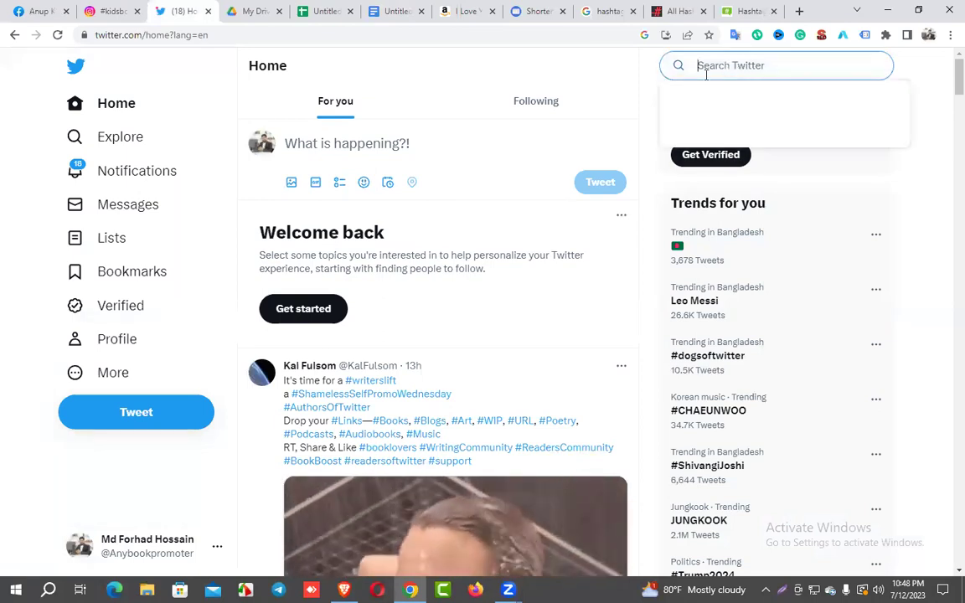
text(kids)
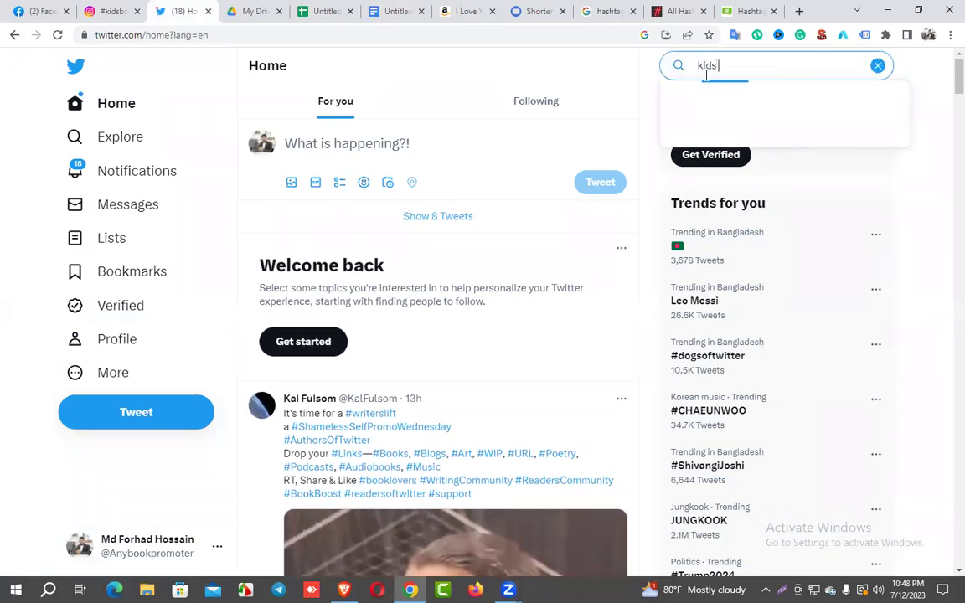
text( book)
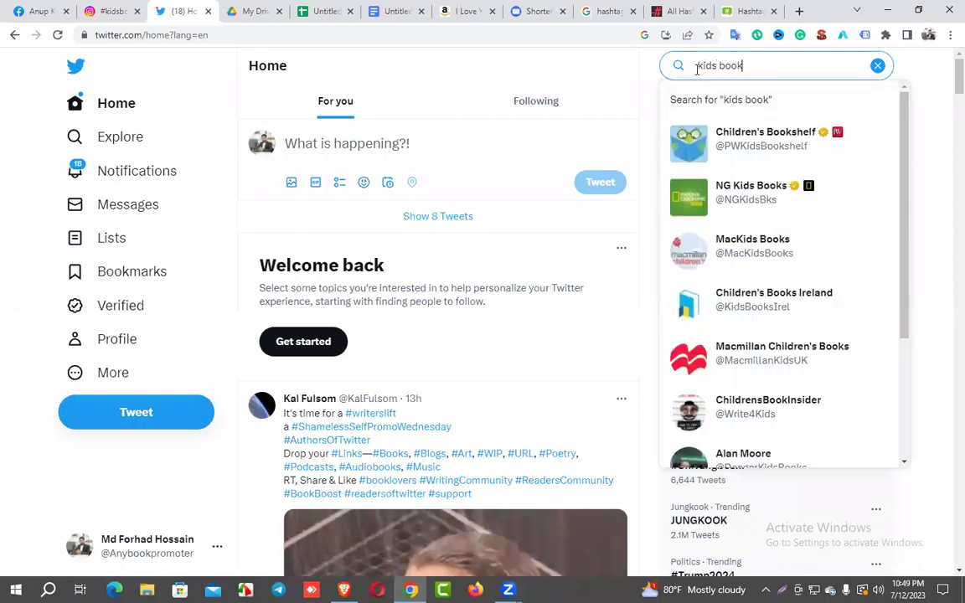
click(697, 67)
text(@)
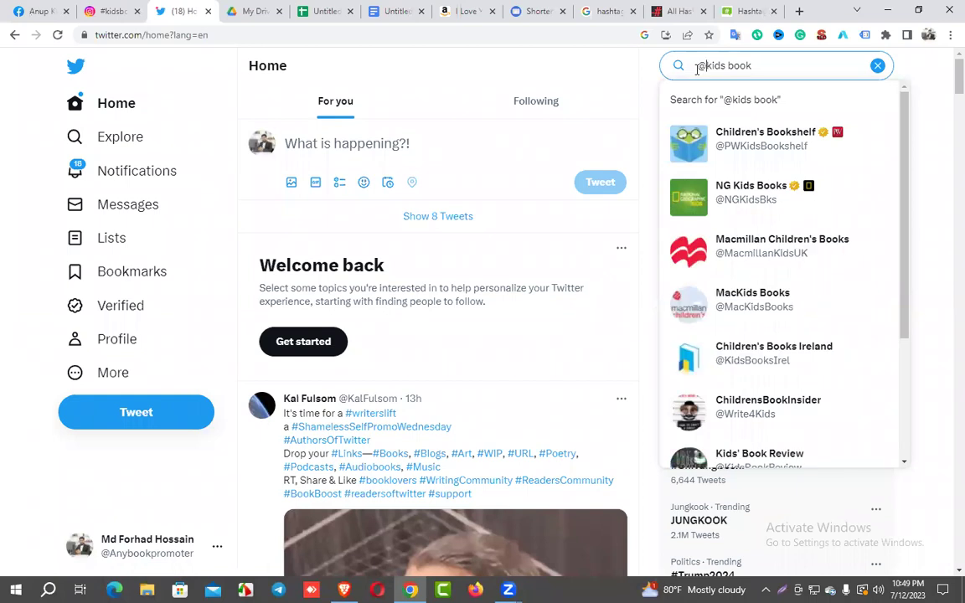
key(BackSpace)
text(#)
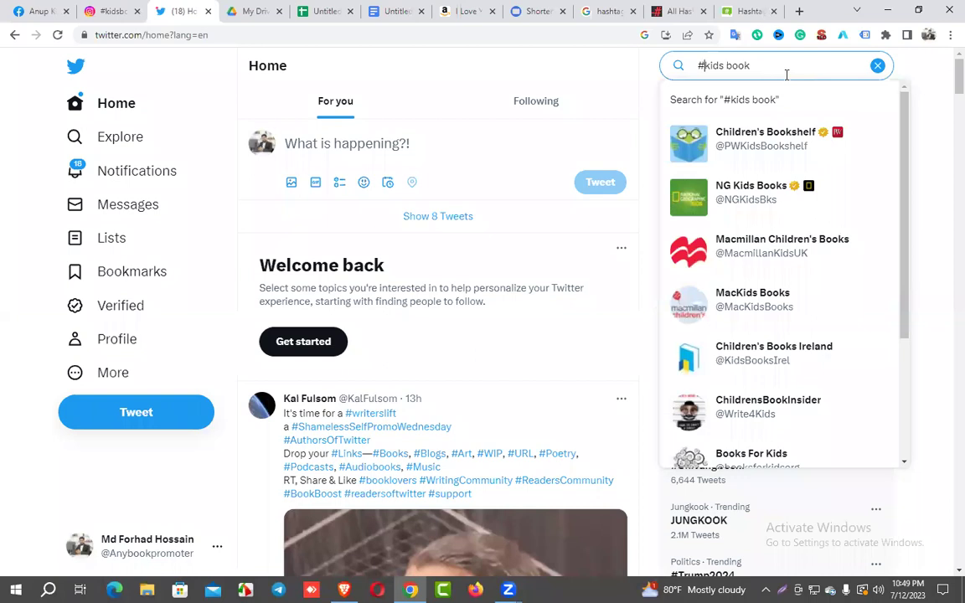
key(Return)
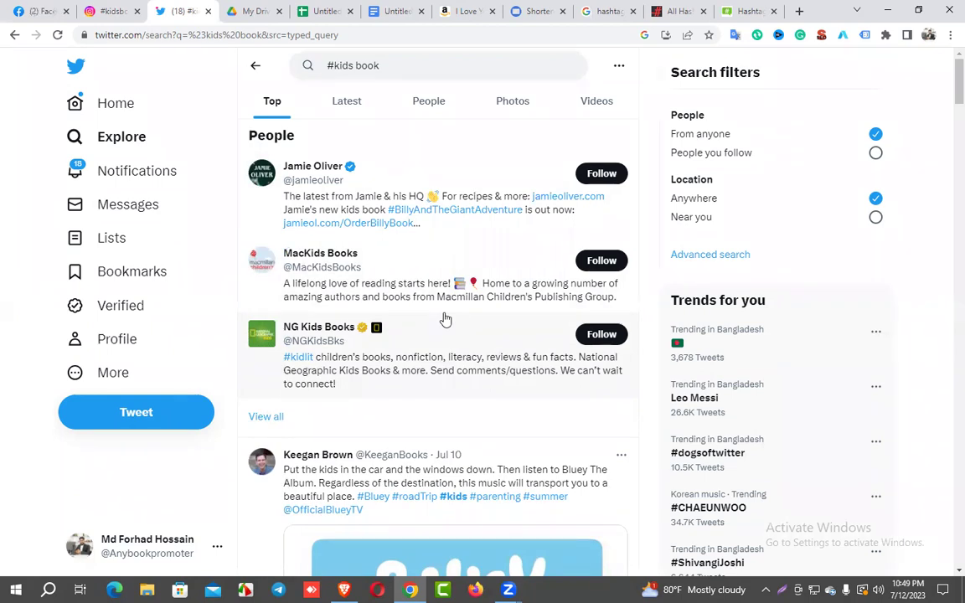
- Show the latest tweets for the #kids book search and like the first Backyard_Books tweet
scroll(416, 312, down, 3)
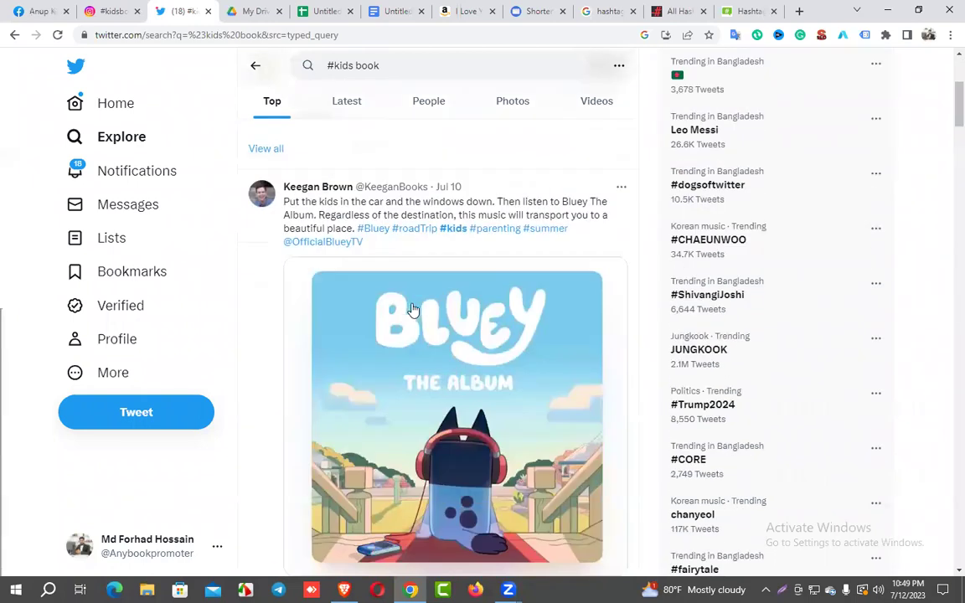
scroll(362, 225, up, 3)
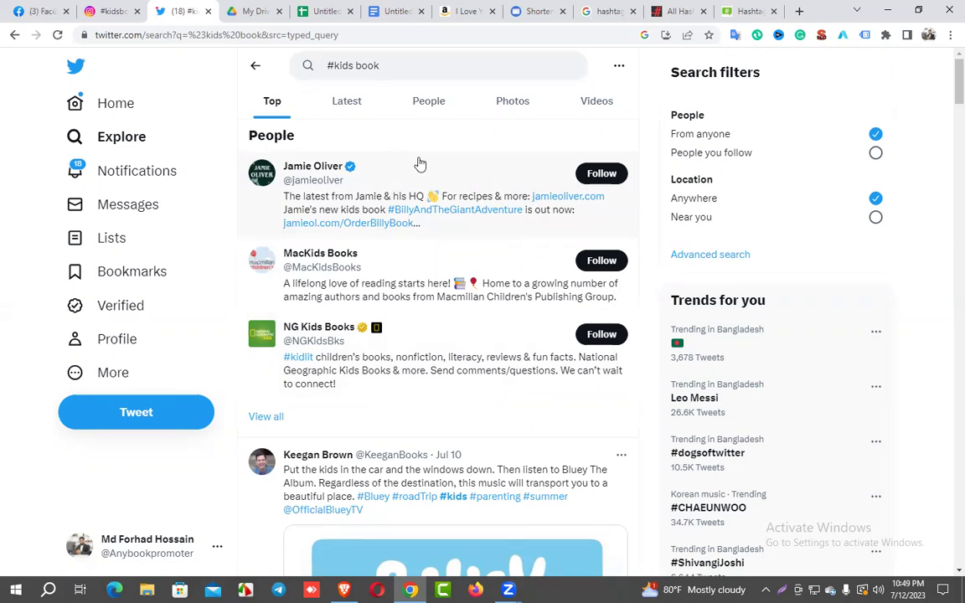
click(349, 105)
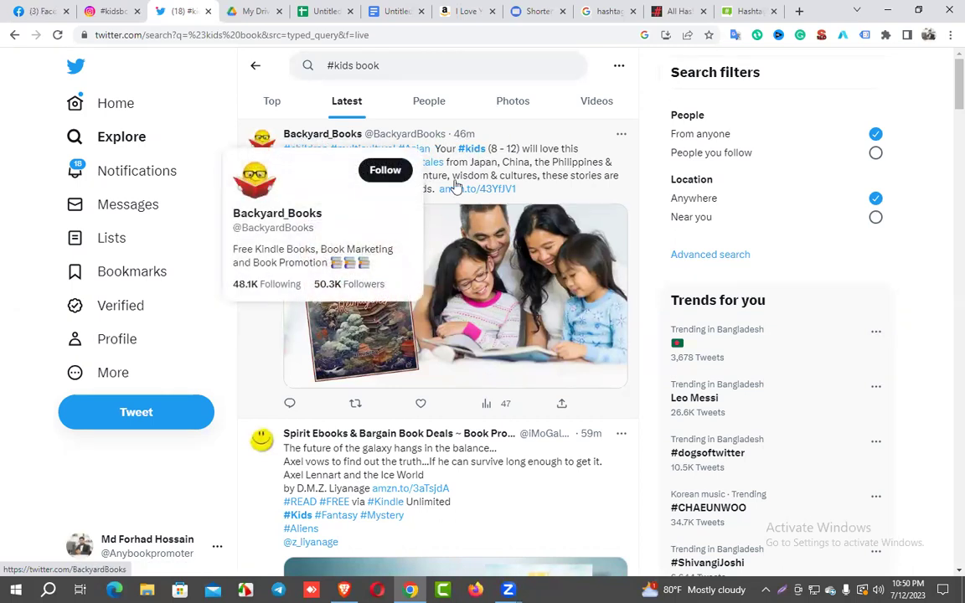
scroll(469, 319, down, 1)
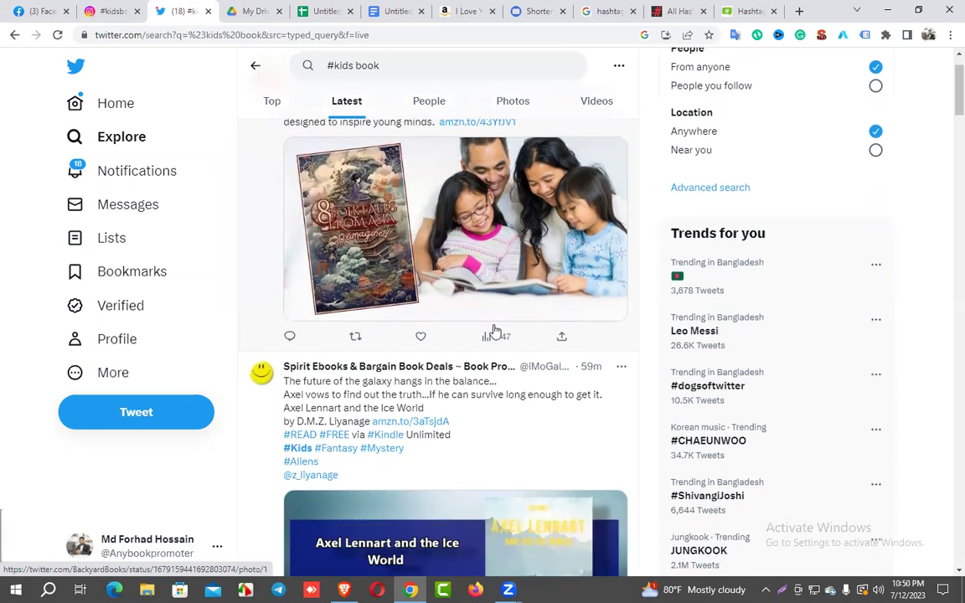
click(420, 338)
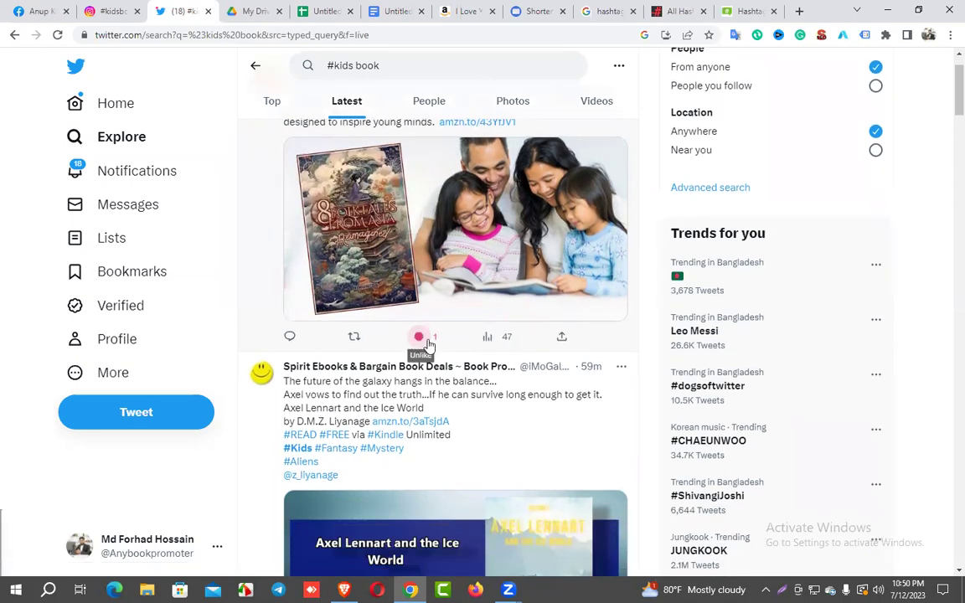
- Paste the copied book promotion into a reply to the Backyard_Books tweet and delete the highlighted text beyond the character limit
click(288, 338)
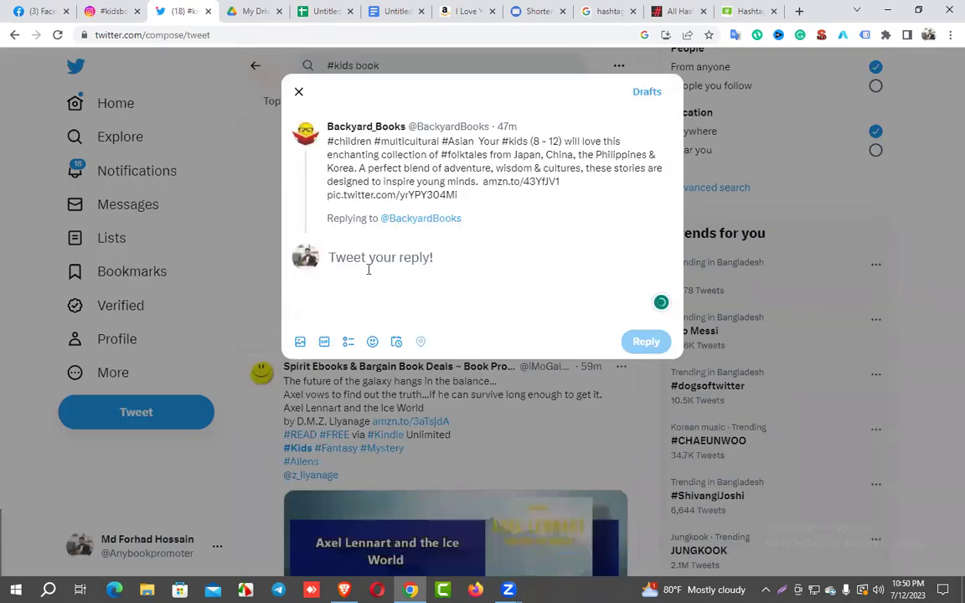
text(I Love You to the Moon and Back ✅ Author: Amelia Hepworth ✅ Link:https://shorturl.at/cILY5 ✅ Board book: $4.76 ✅ Hardcover:$19.97   Show a child just how strong your love is every minute of the day! Features a "To" and "From" personalization page, making this sweet offering an ideal gift for baby showers, birthdays, and new parents.)
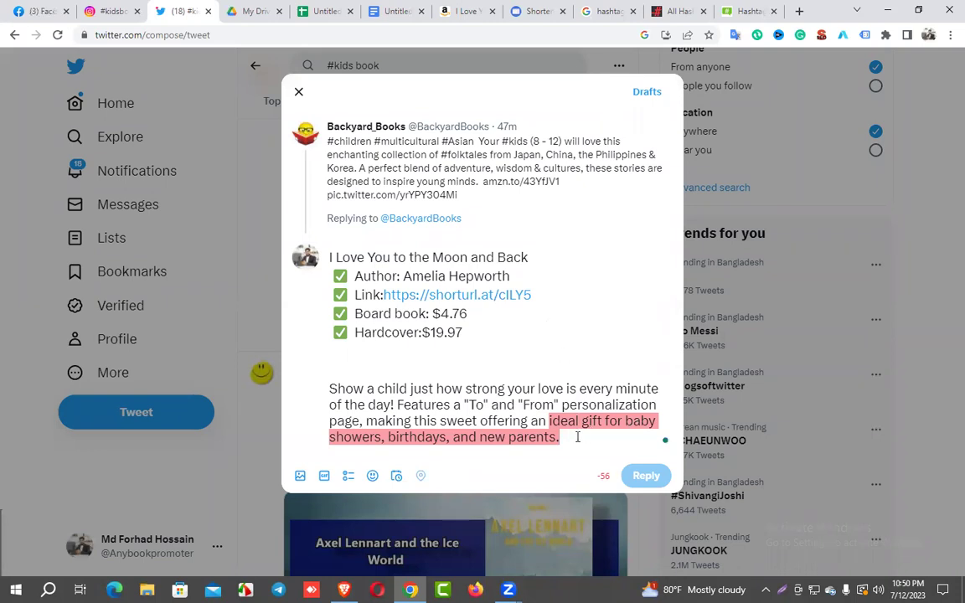
drag(550, 421, 559, 437)
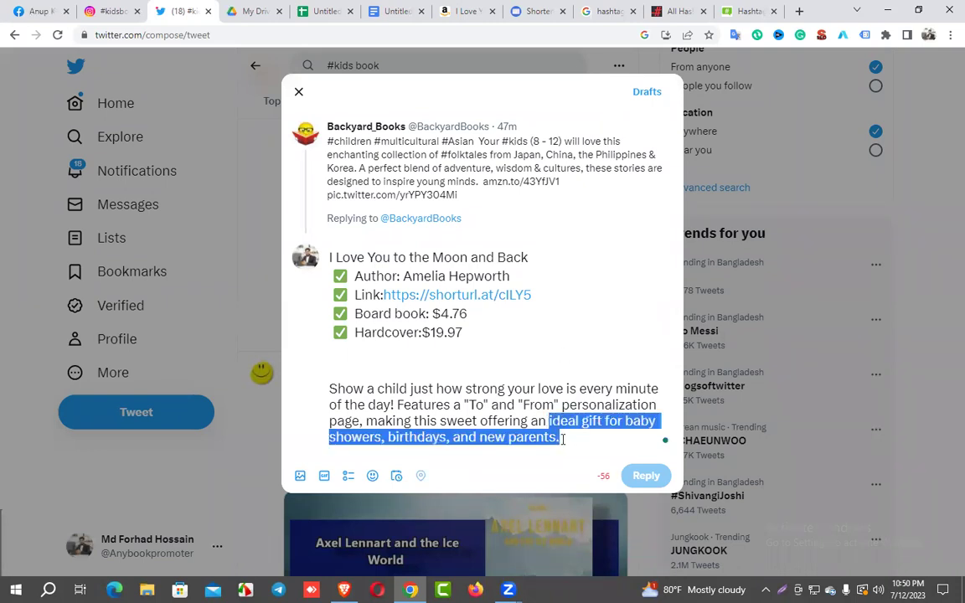
key(BackSpace)
key(BackSpace)
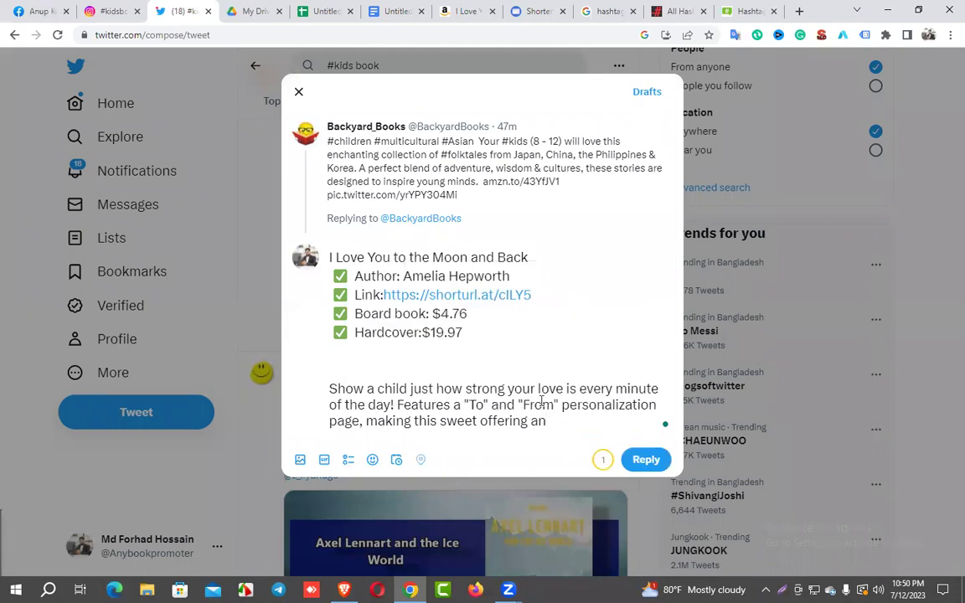
- Cut the remaining description paragraph from the reply, keeping the title, author, link and prices, and post it
drag(550, 424, 308, 397)
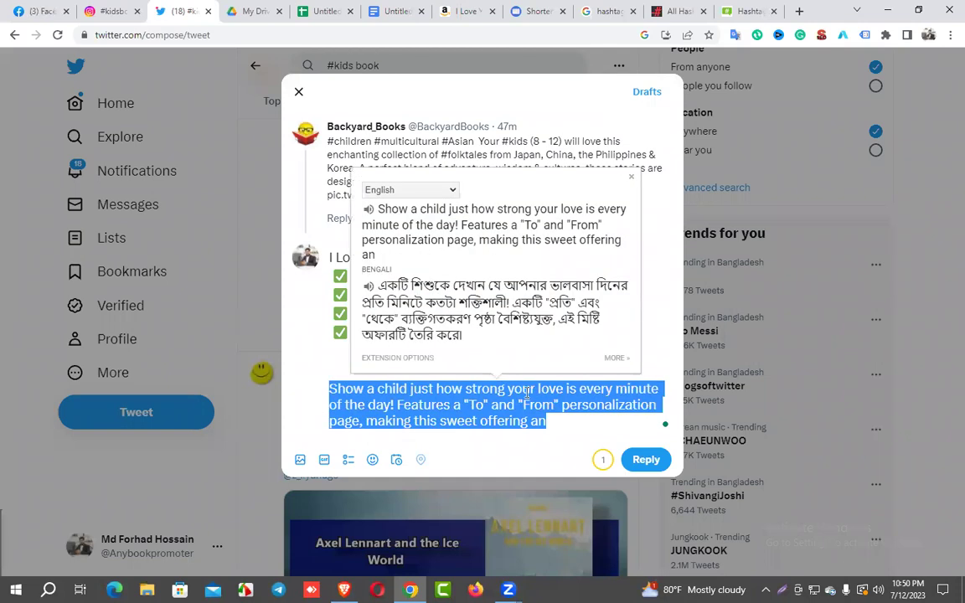
key(ctrl+x)
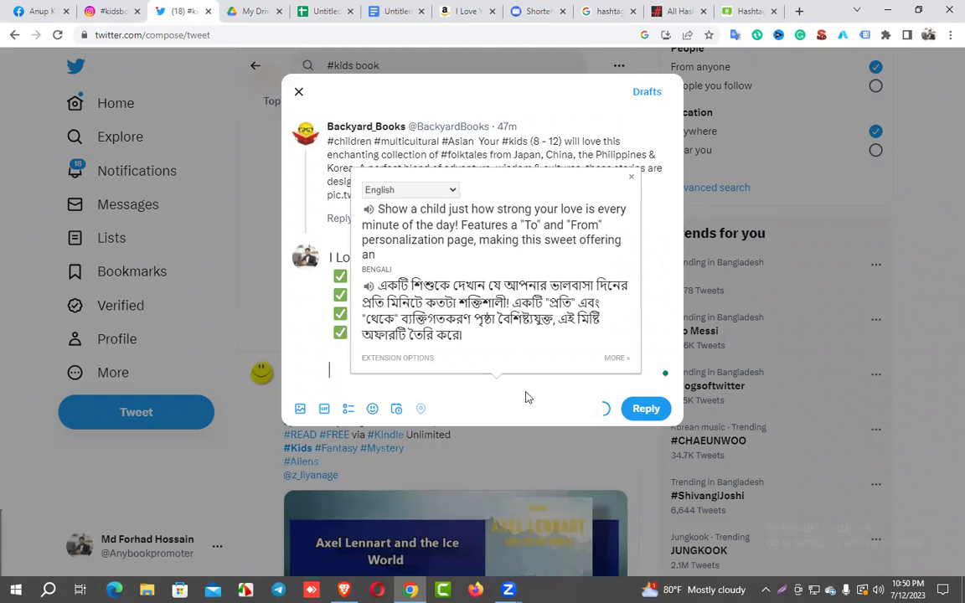
click(339, 351)
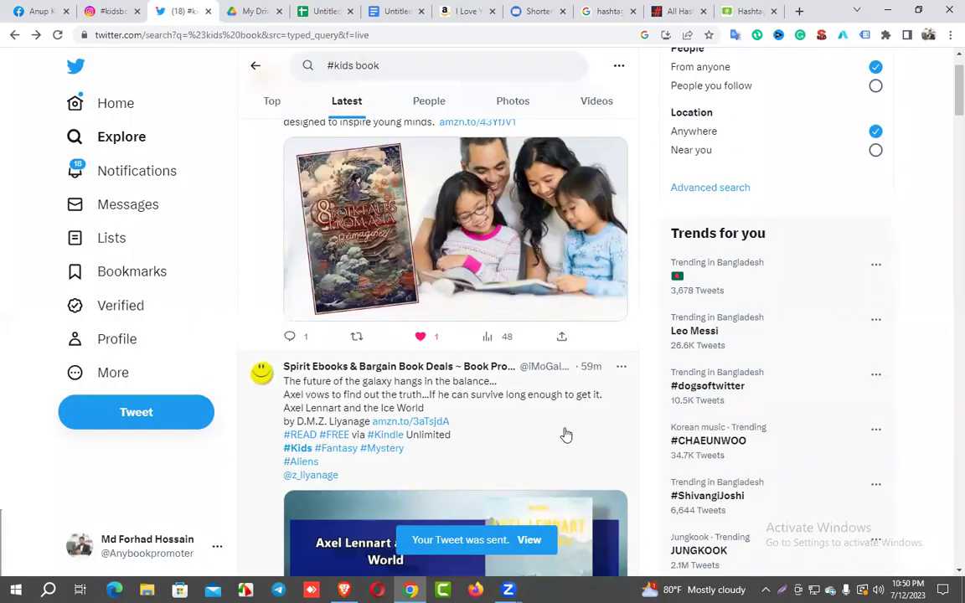
- Open the sent reply, capture a screenshot with a red rectangle around the tweet, and upload it for a link
scroll(566, 435, down, 3)
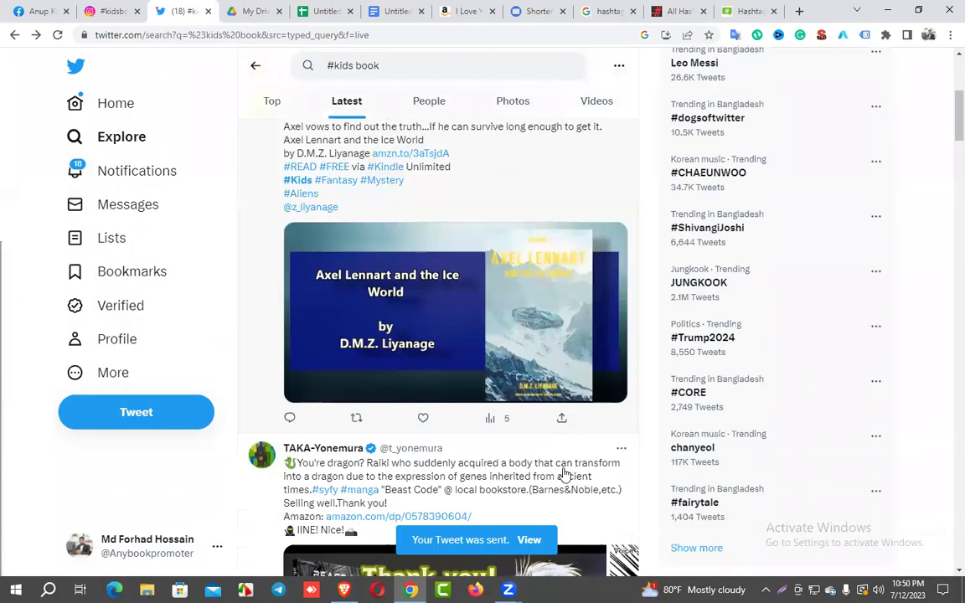
click(531, 540)
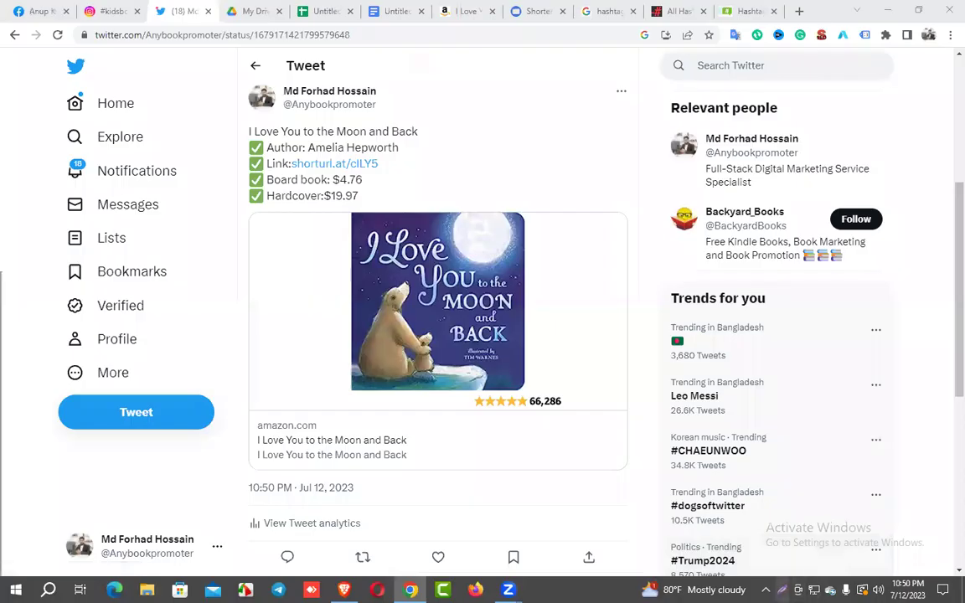
key(alt+shift+t)
mouse_move(47, 44)
mouse_down()
mouse_move(584, 363)
mouse_move(894, 491)
mouse_move(921, 517)
mouse_up()
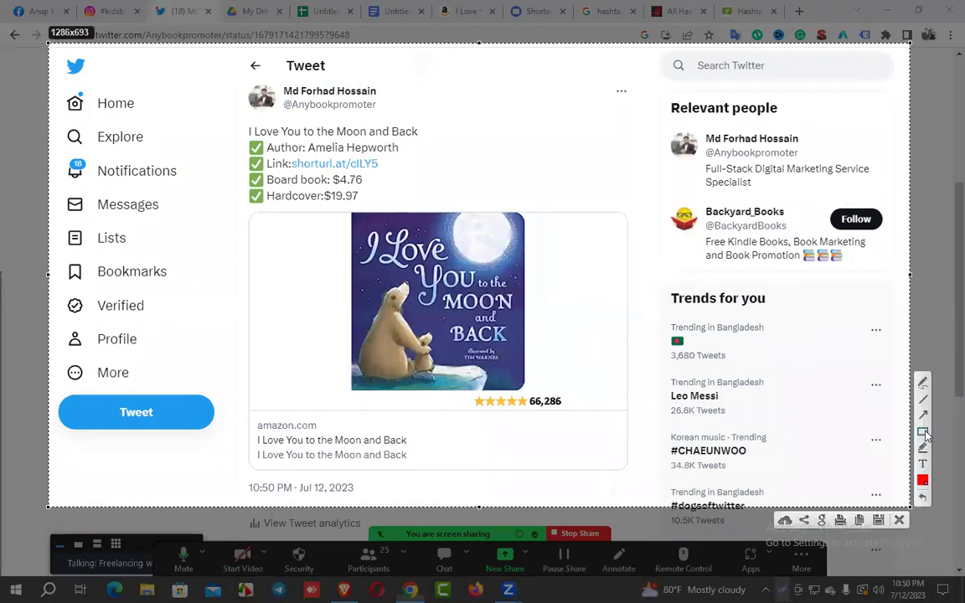
mouse_move(235, 59)
mouse_down()
mouse_move(581, 380)
mouse_move(658, 494)
mouse_move(643, 495)
mouse_up()
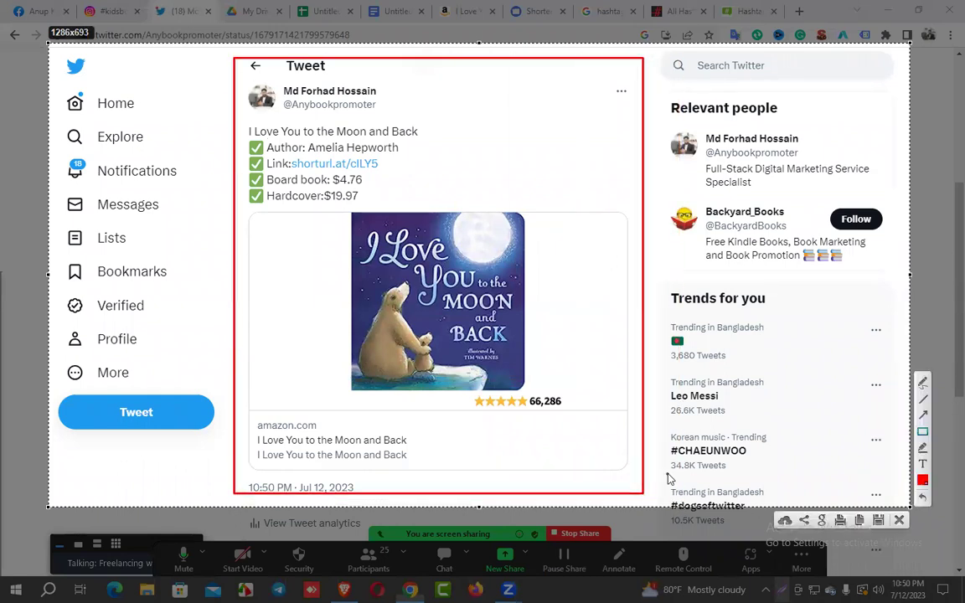
click(786, 520)
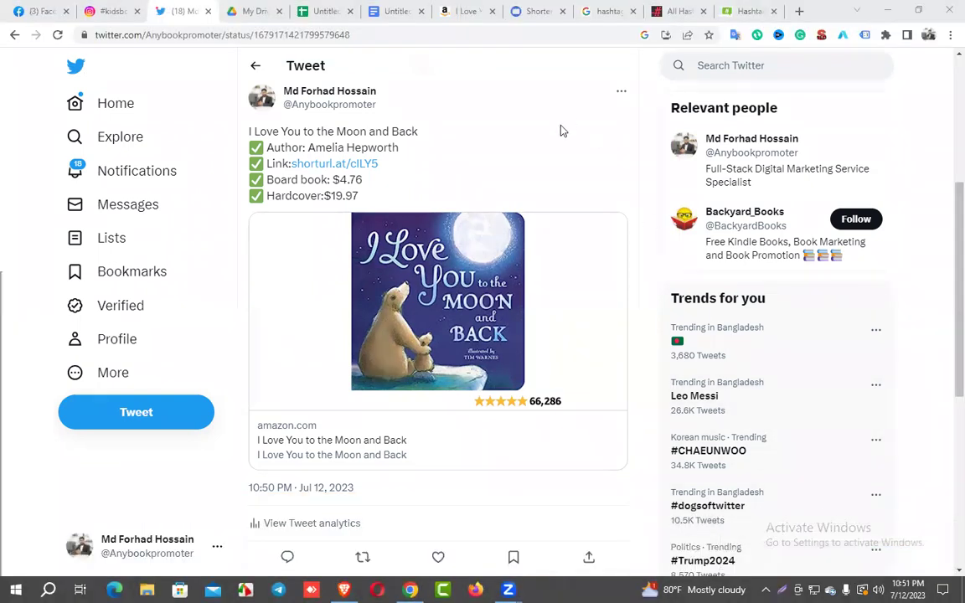
- Paste the screenshot link into B2 under Twitter Marketing in the spreadsheet and format it bold at size 14
click(335, 10)
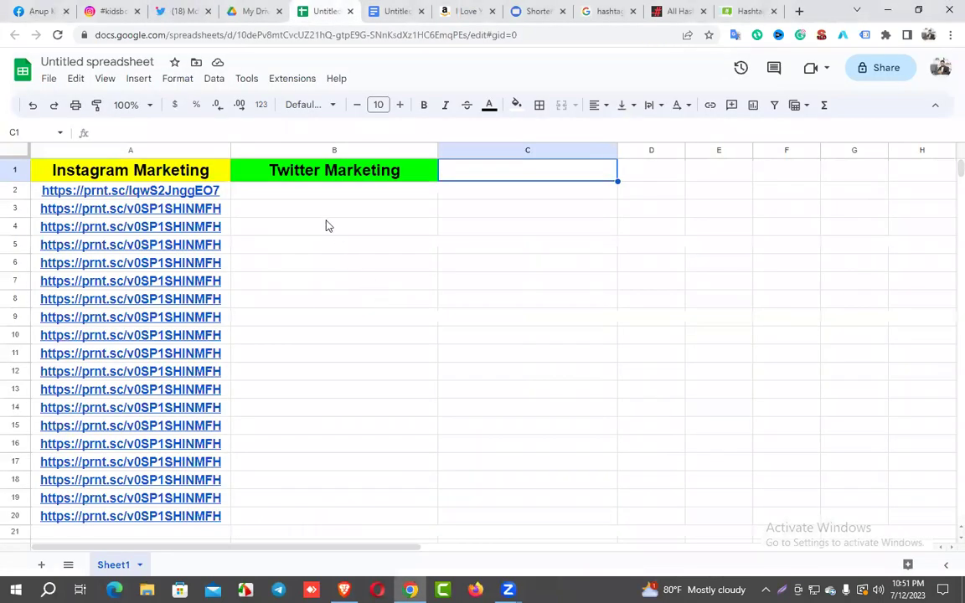
click(305, 199)
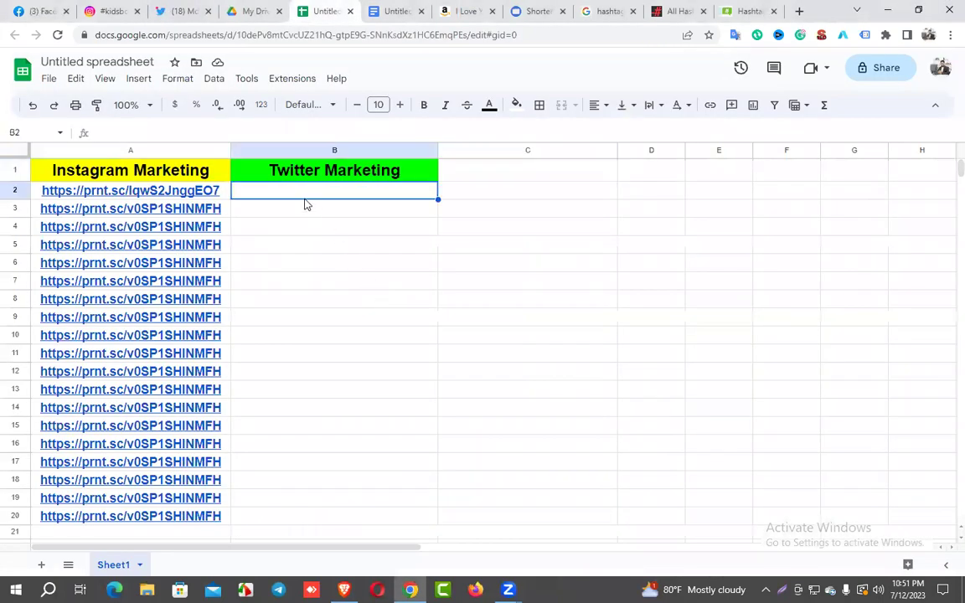
key(ctrl+v)
click(424, 105)
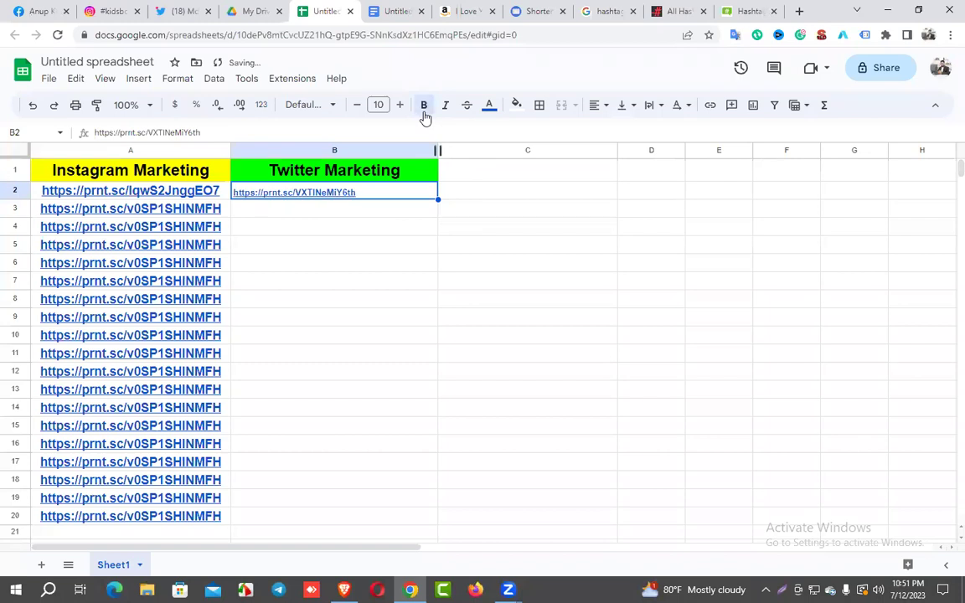
click(379, 105)
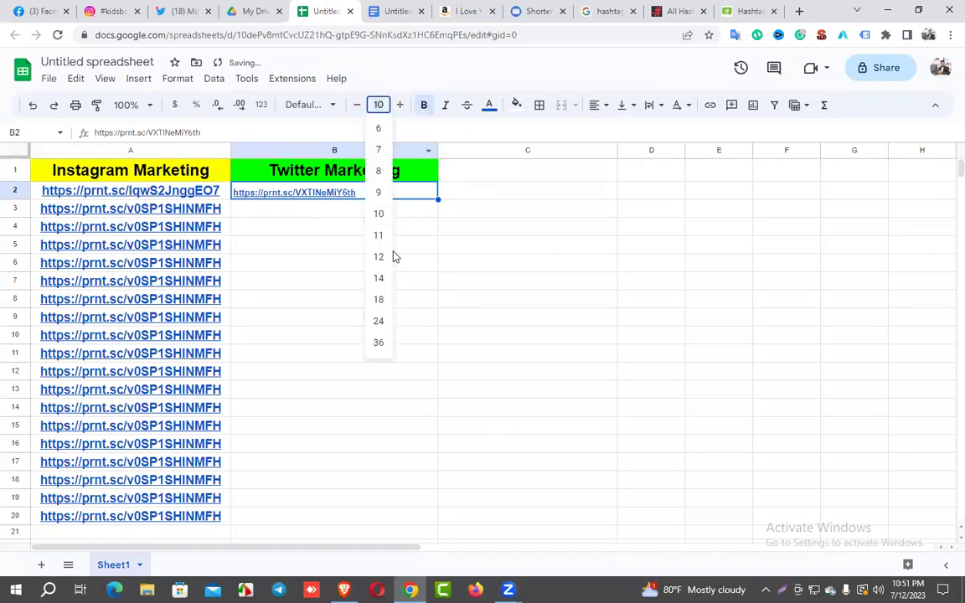
click(381, 282)
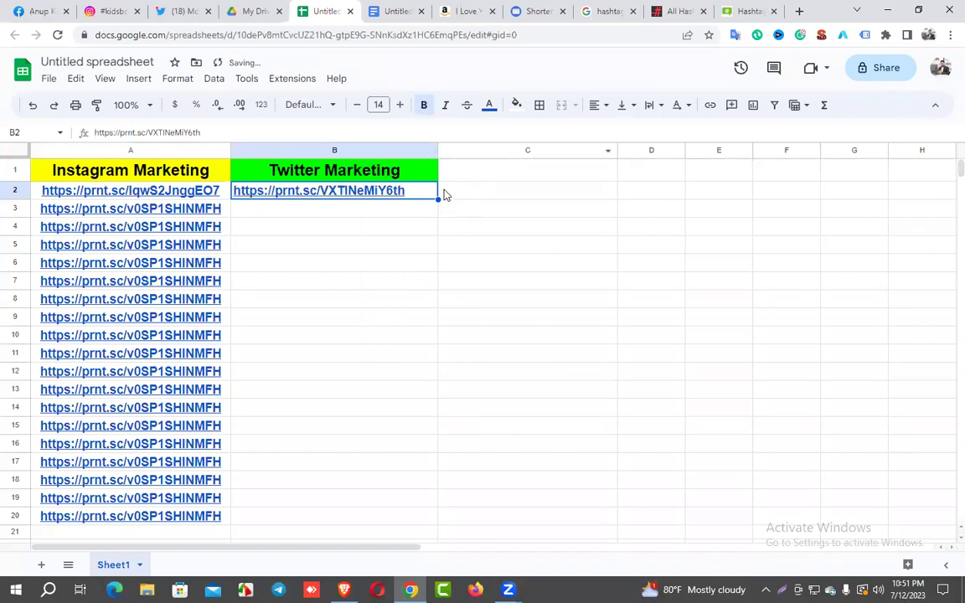
- Repeat the B2 link down column B through B20 and center the links
drag(438, 199, 422, 371)
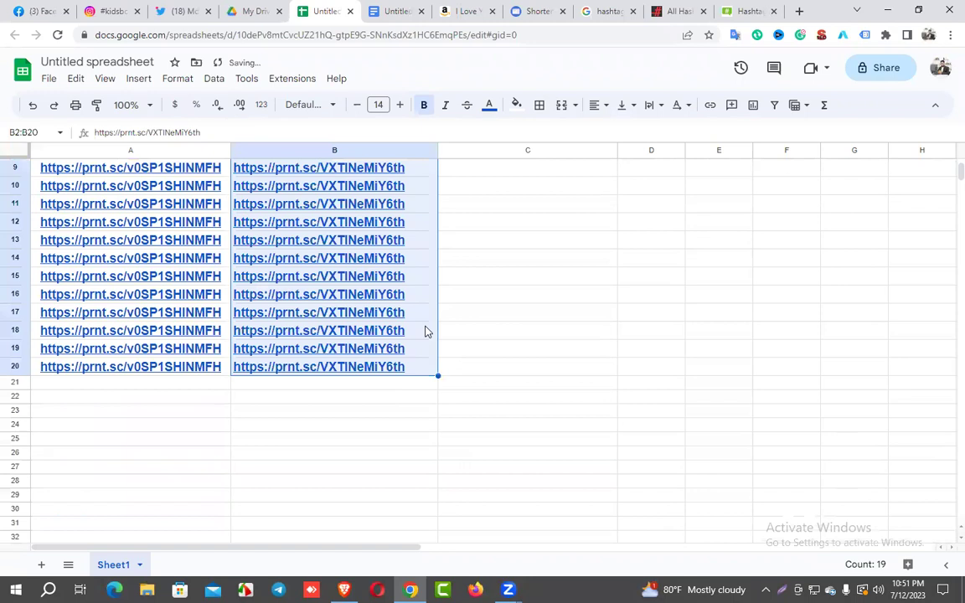
scroll(409, 308, up, 3)
click(595, 104)
click(620, 128)
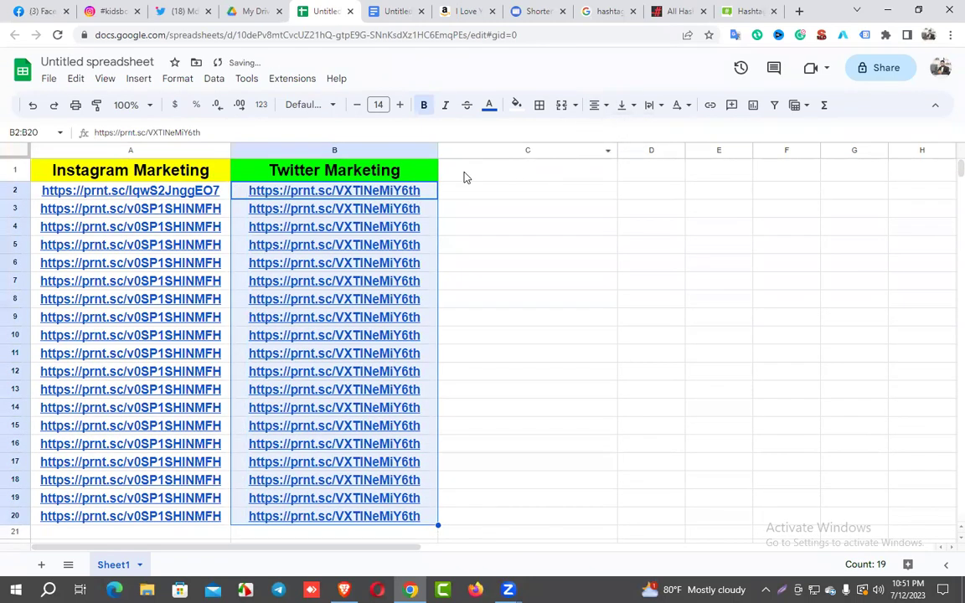
- Leave the selected link column in the spreadsheet and open a new browser tab
click(463, 171)
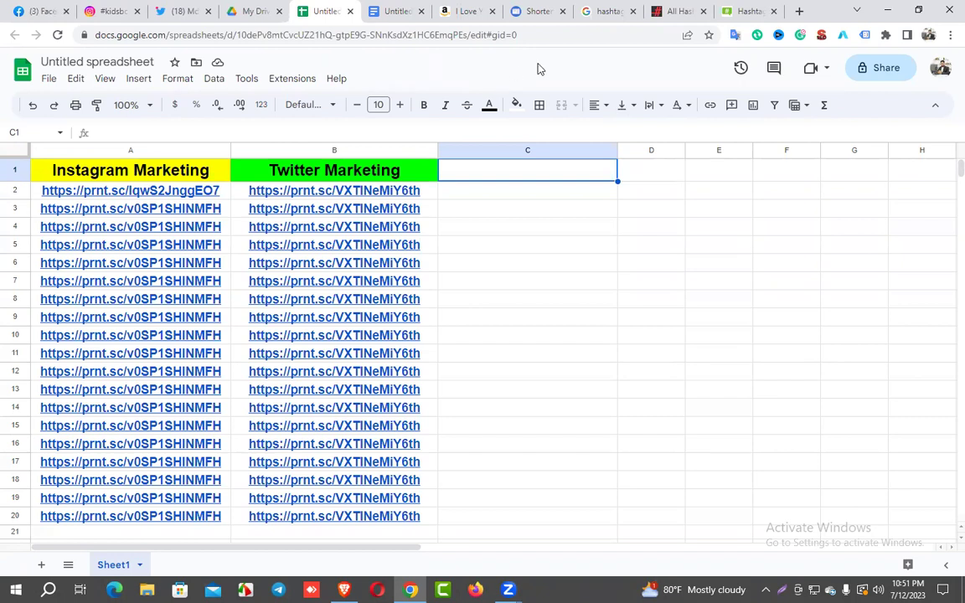
click(800, 11)
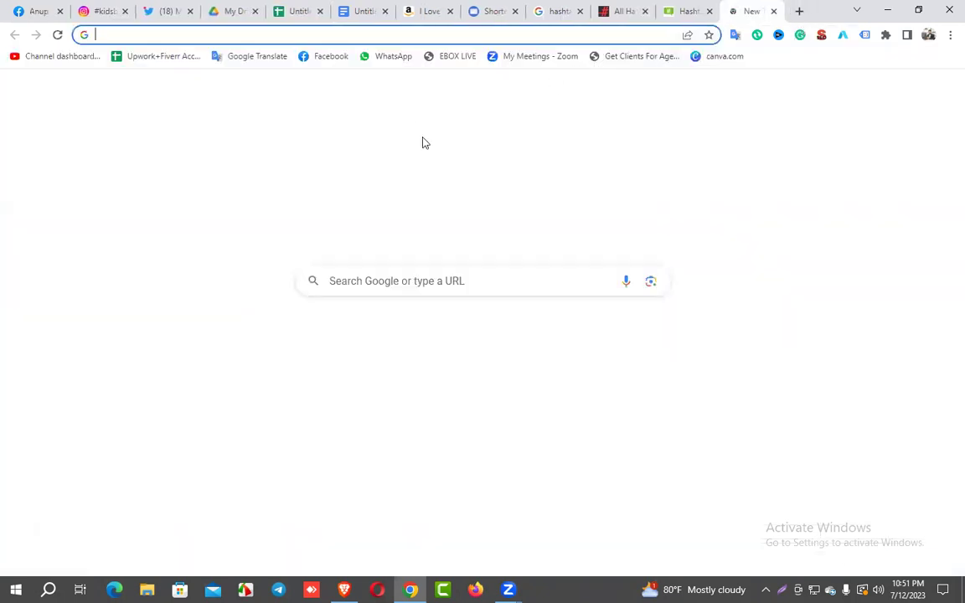
text(q)
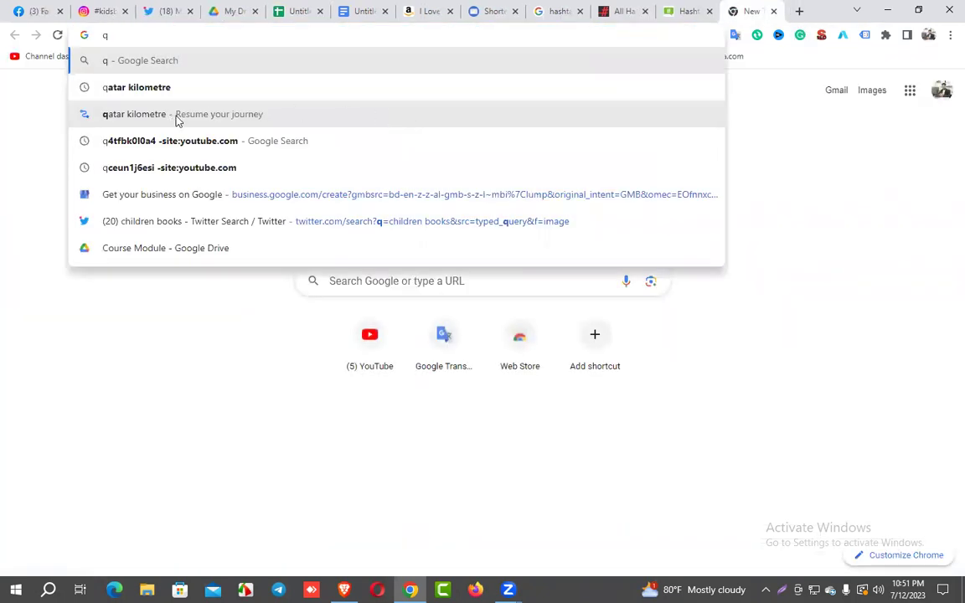
text(u)
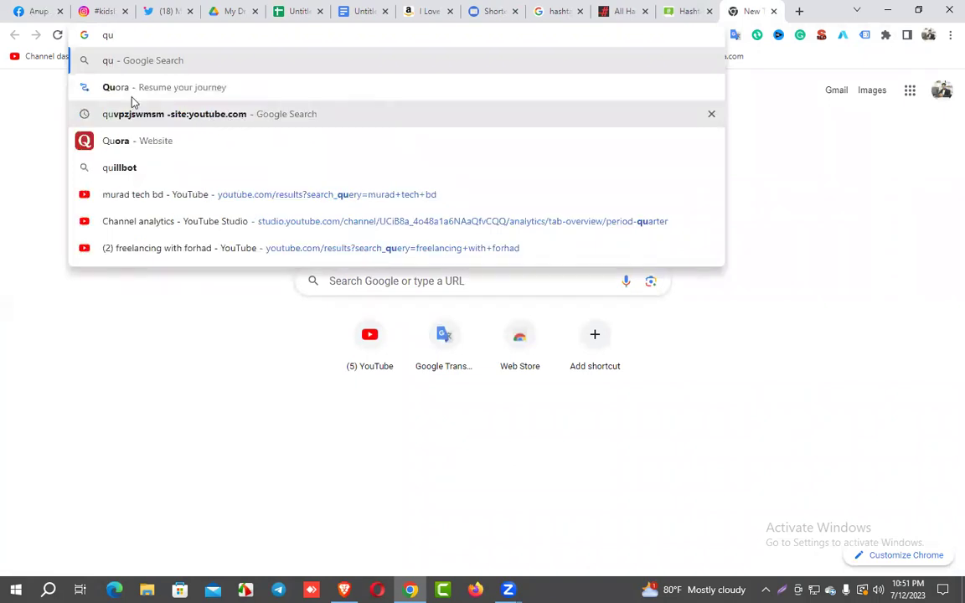
key(BackSpace)
key(BackSpace)
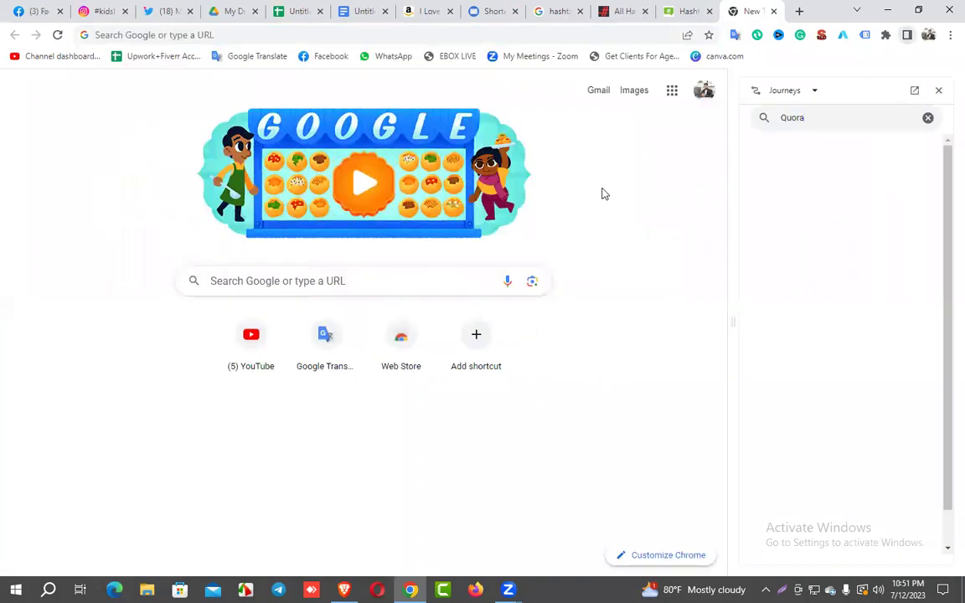
click(940, 93)
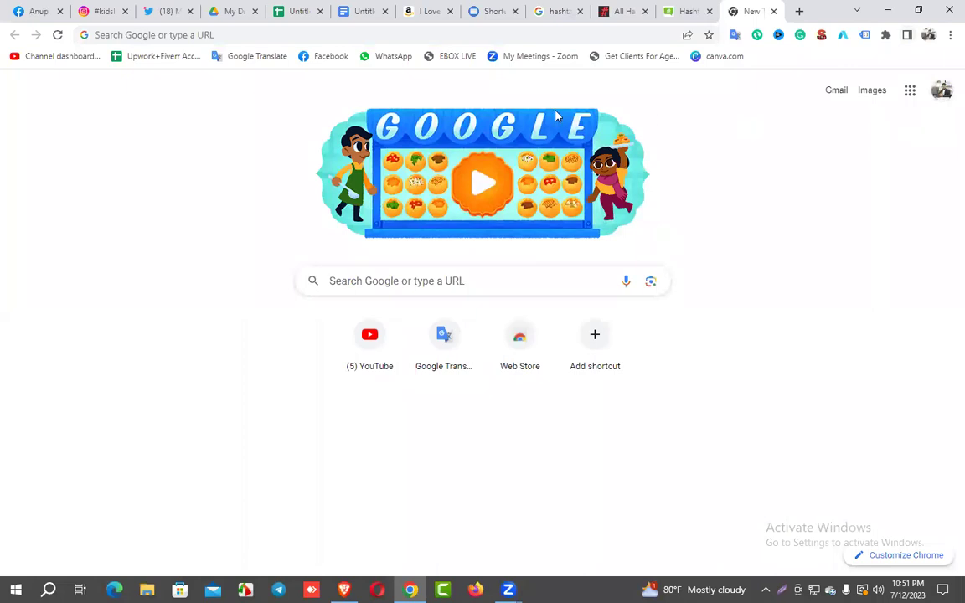
- Search Google for Quora and open the Quora website from the results
click(182, 36)
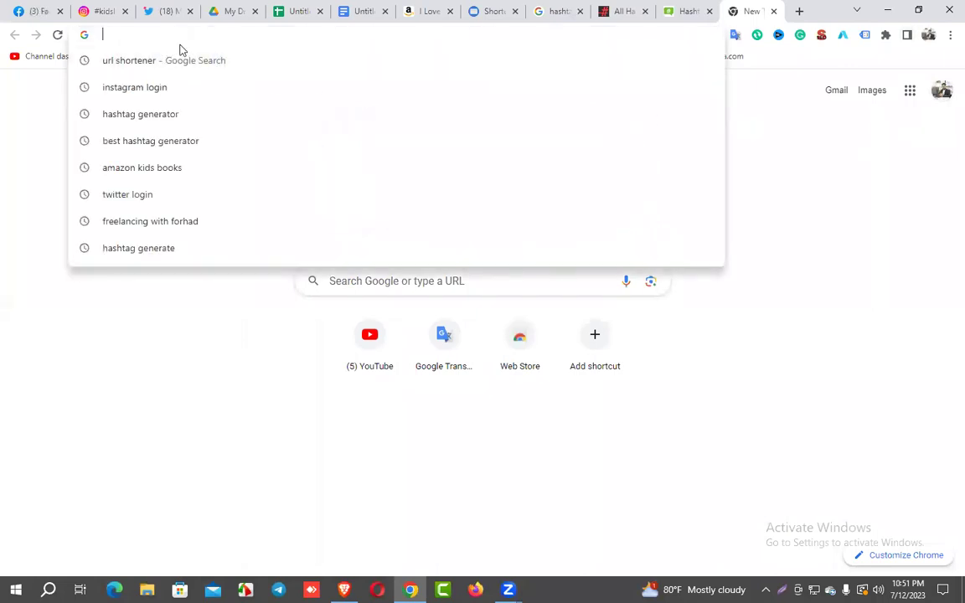
text(q)
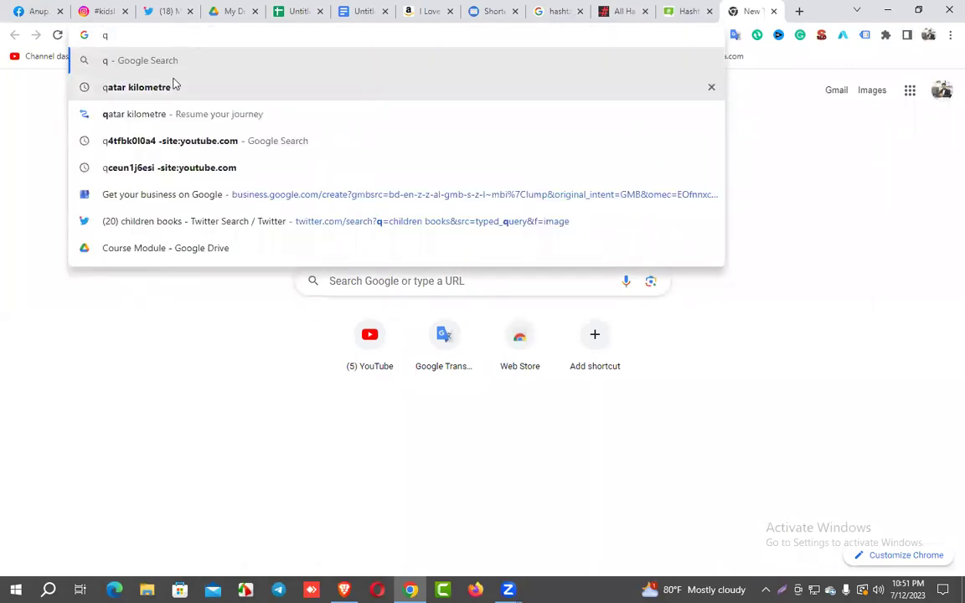
text(u)
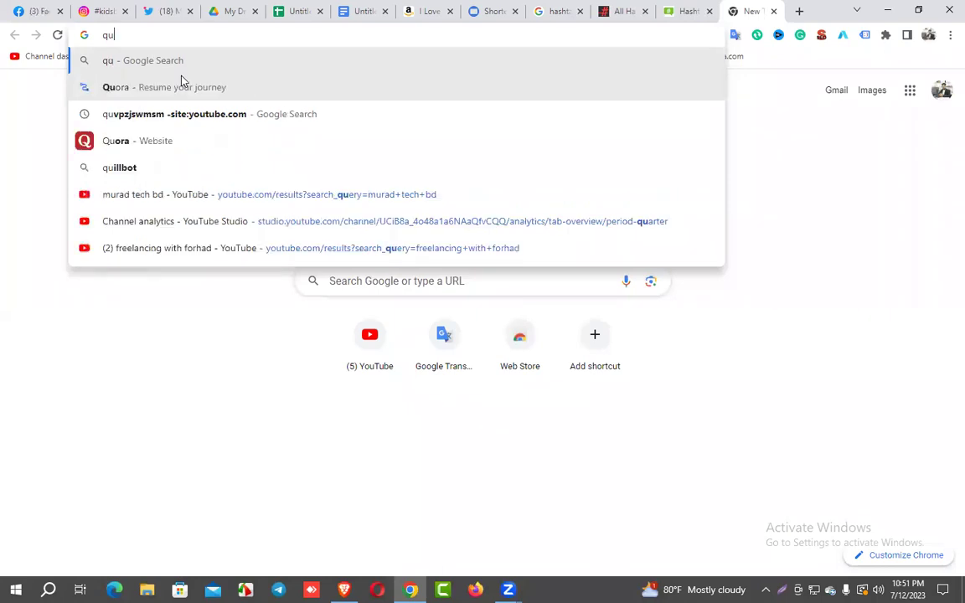
click(155, 148)
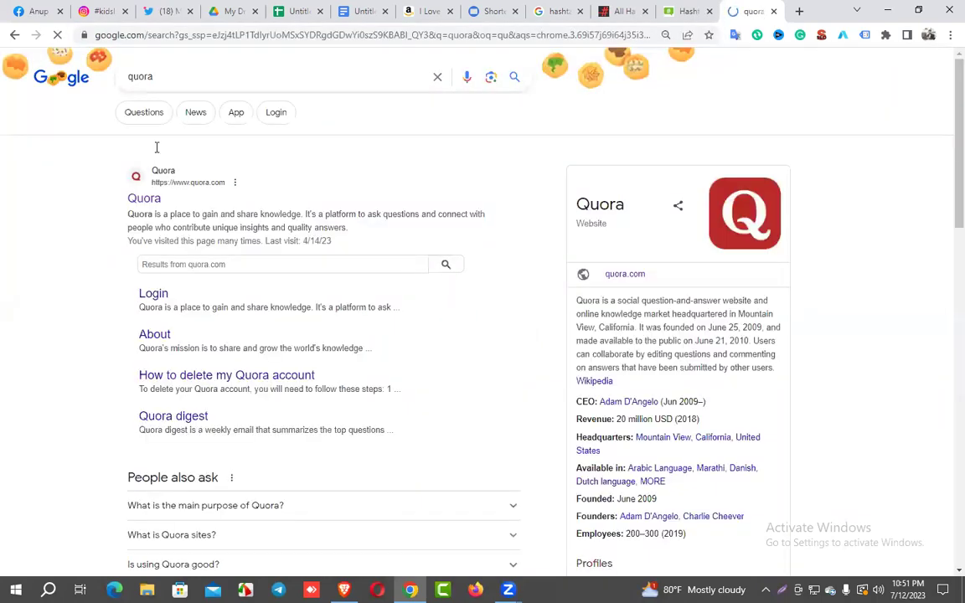
click(144, 199)
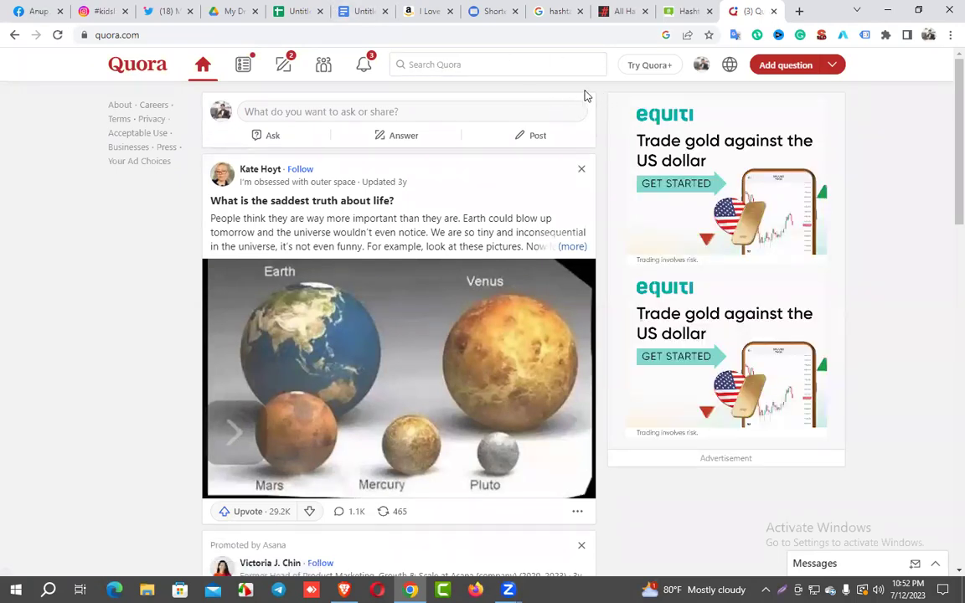
- Search Quora for "kids book"
click(462, 66)
text(ki)
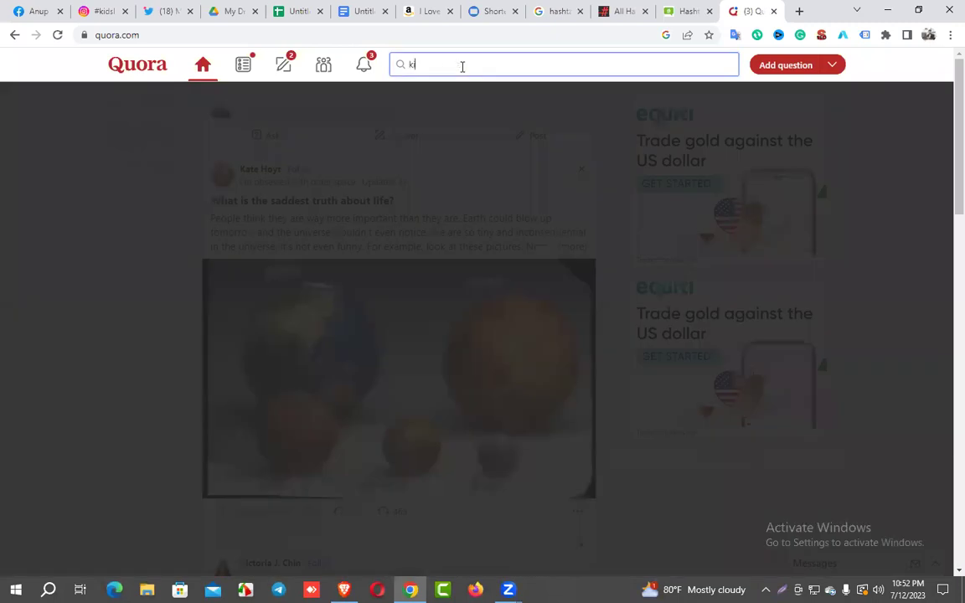
text(ds)
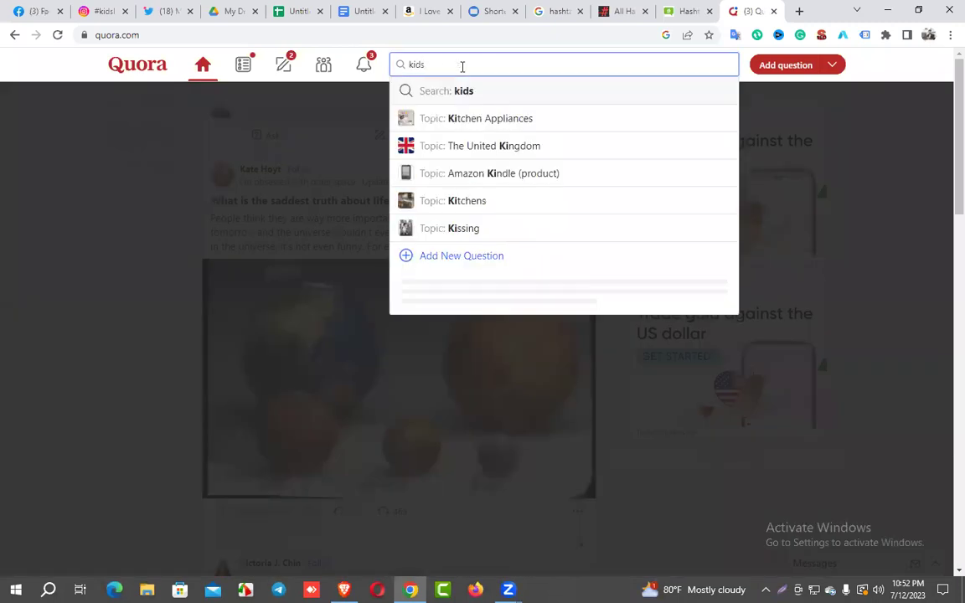
text( book)
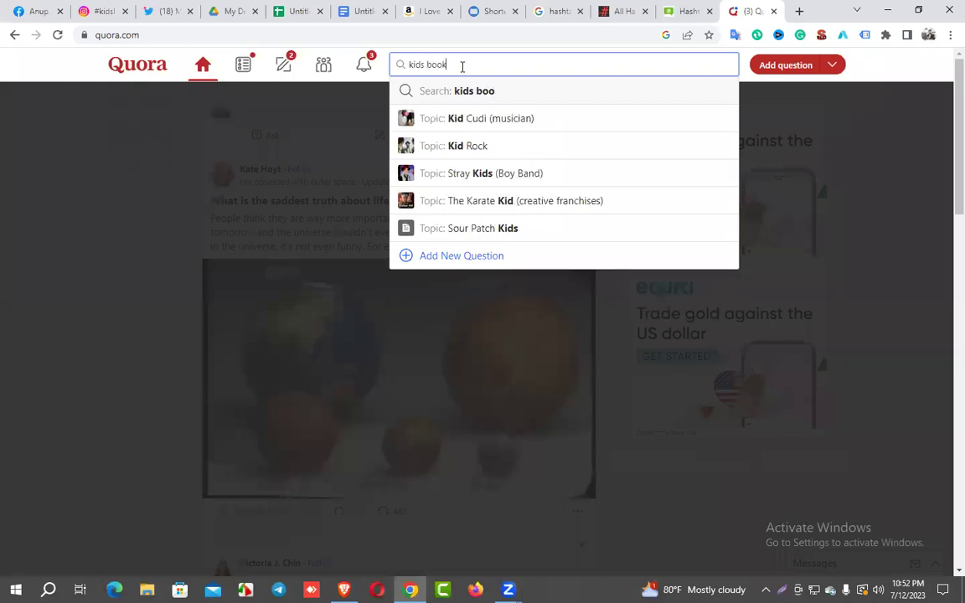
key(Return)
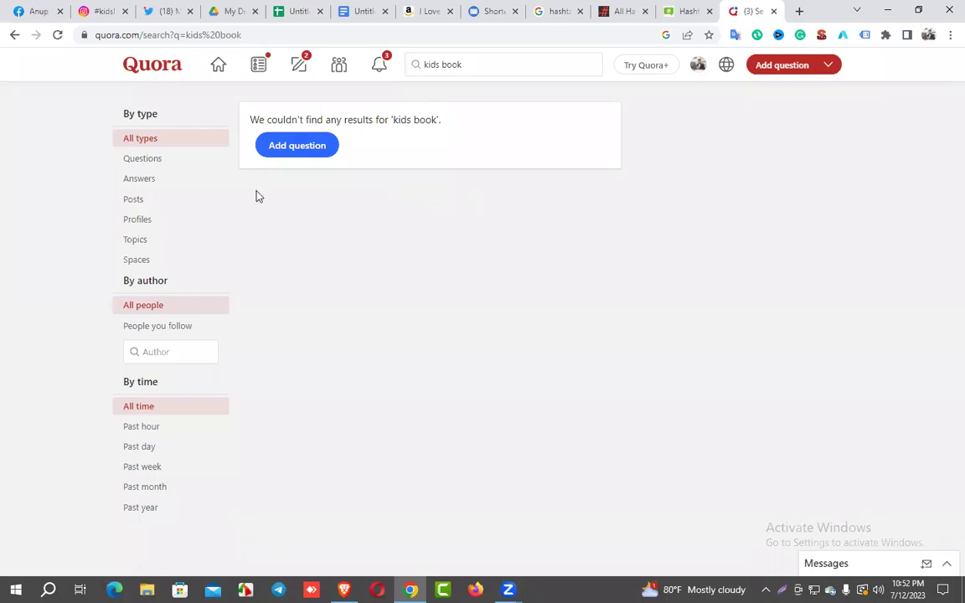
- Filter the Quora search results to posts and open the comments of the first post
click(131, 201)
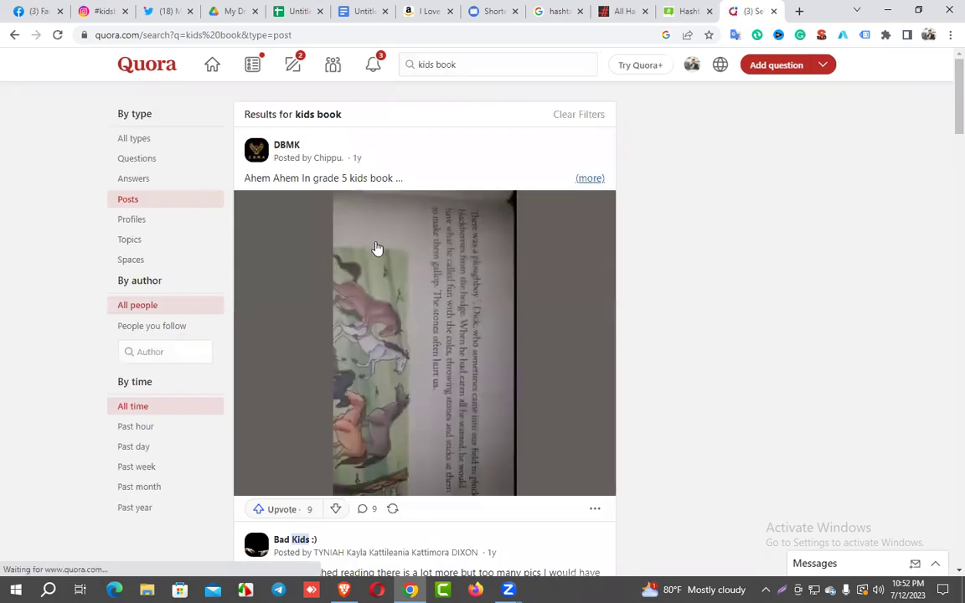
scroll(425, 272, down, 4)
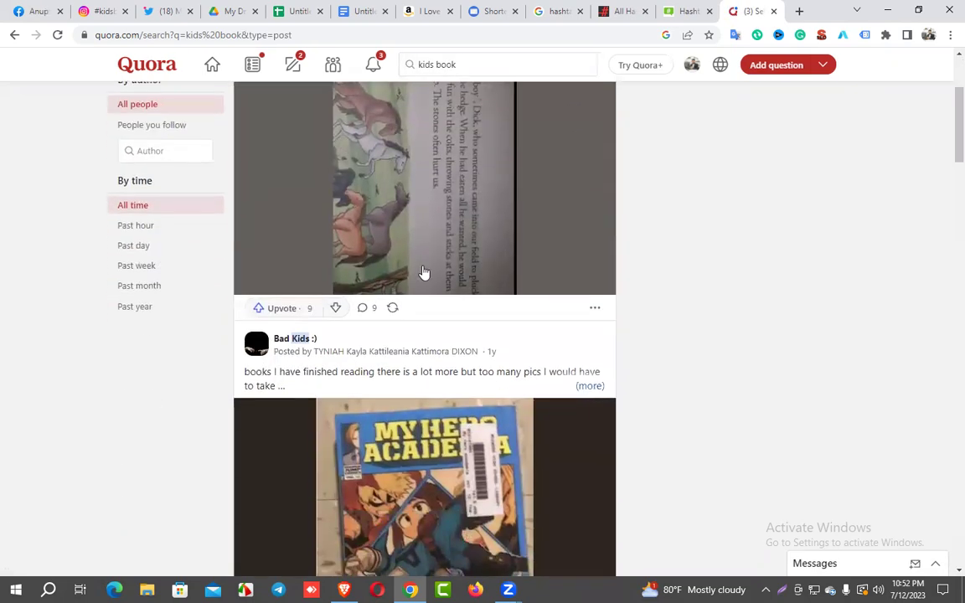
click(365, 310)
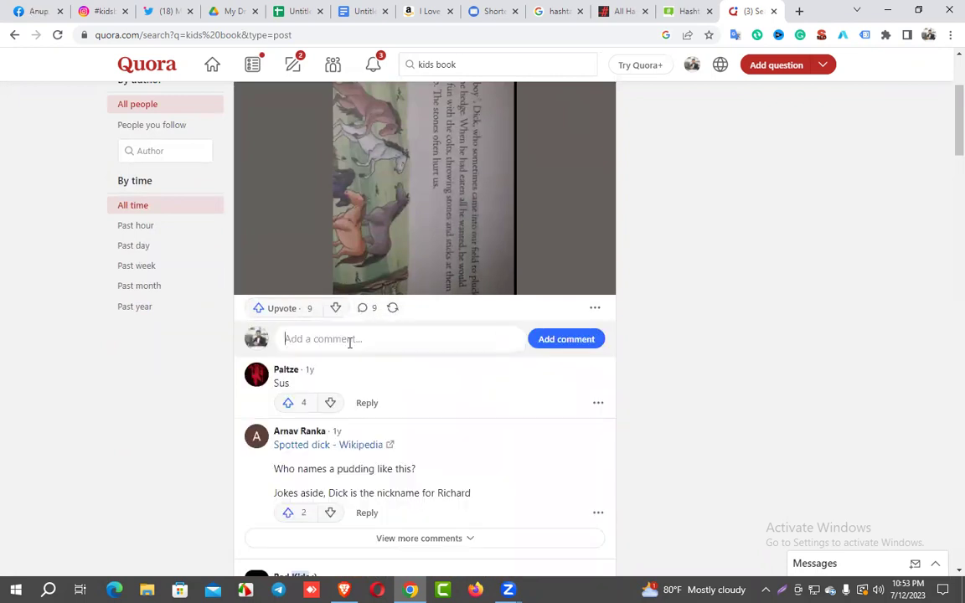
text(https://prnt.sc/VXTINeMiY6th)
drag(344, 346, 286, 343)
key(ctrl+x)
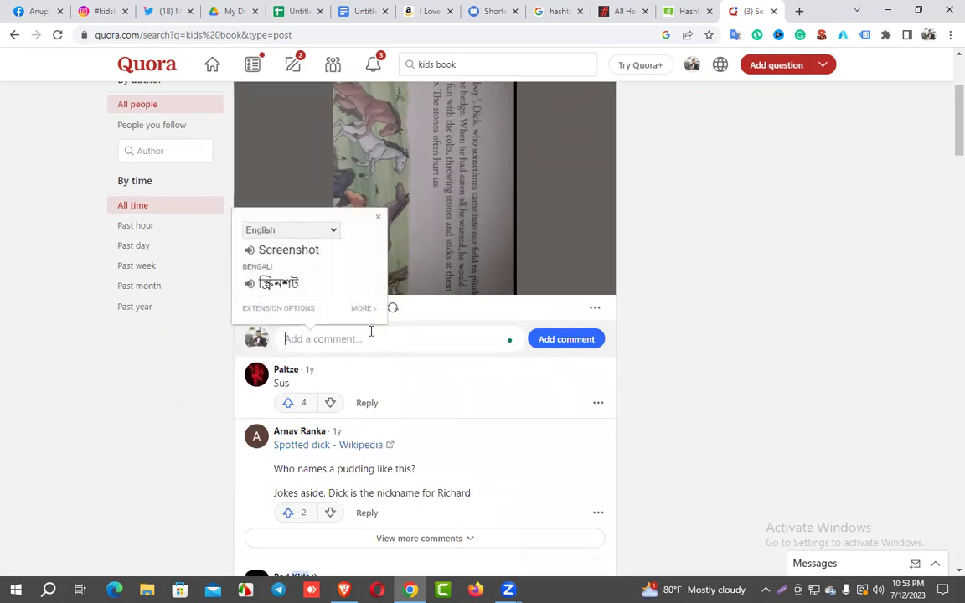
- Copy the full book promotion from the document, title through hashtags, and post it as a comment on the first Quora post
click(361, 11)
click(390, 387)
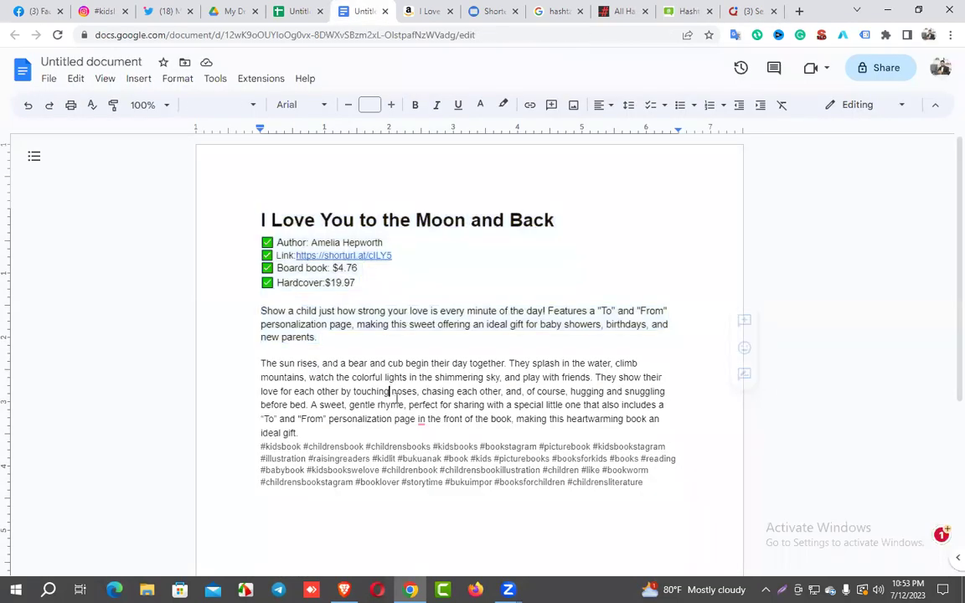
drag(641, 483, 251, 225)
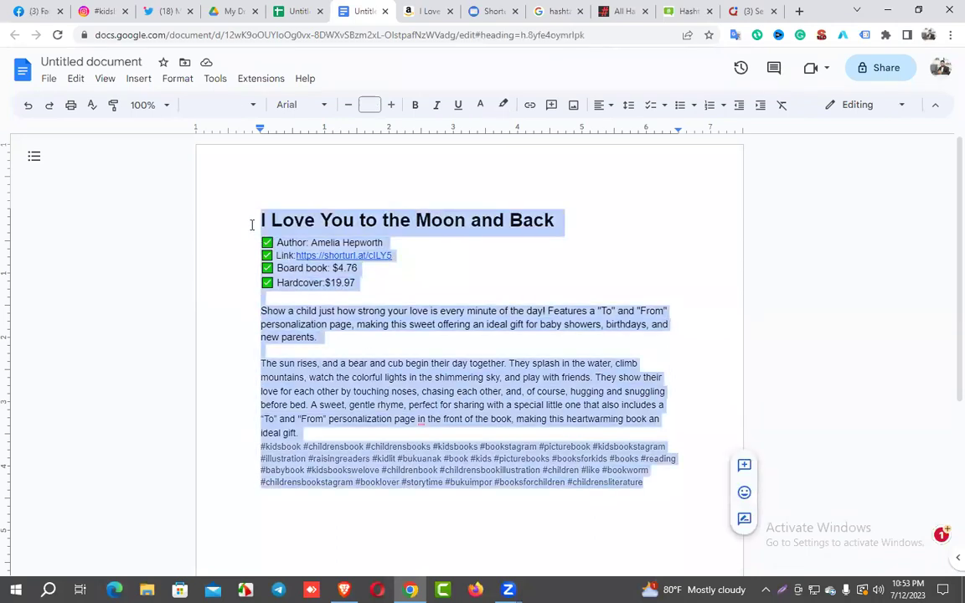
click(737, 11)
click(338, 338)
key(ctrl+v)
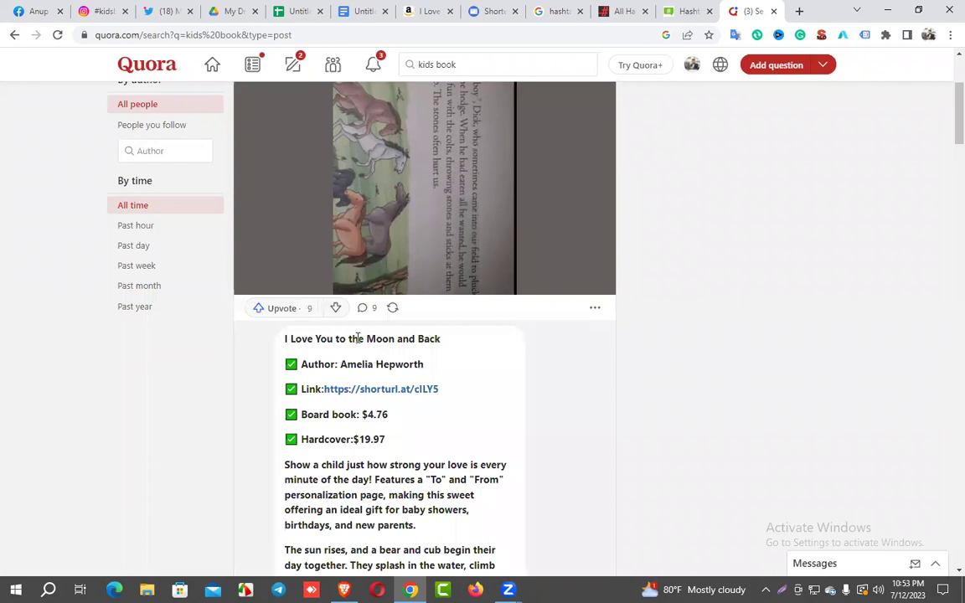
scroll(469, 343, down, 3)
click(569, 338)
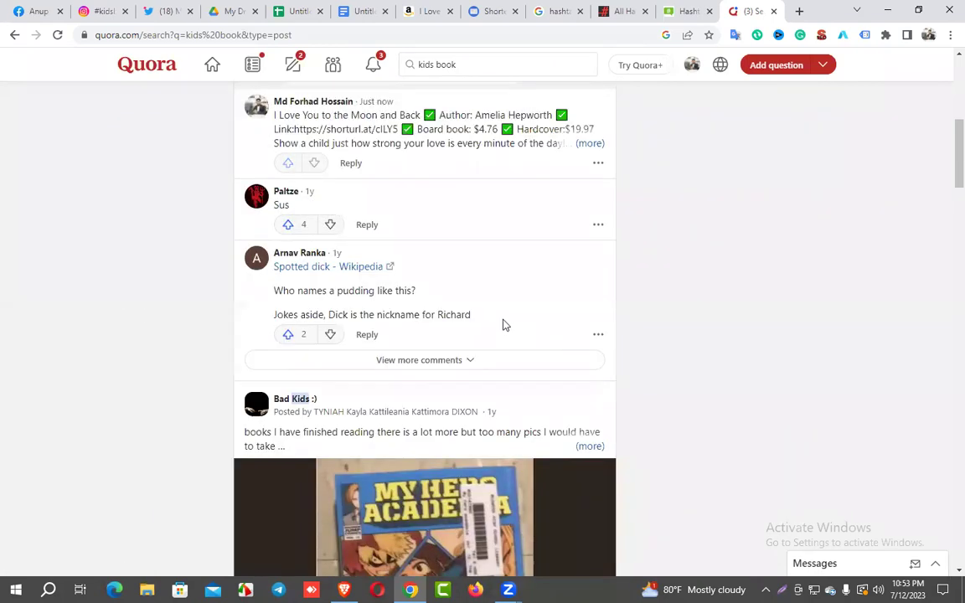
- Expand the posted comment, capture a screenshot with a red rectangle around the post and comment, upload it and copy its link
click(589, 144)
scroll(519, 298, up, 3)
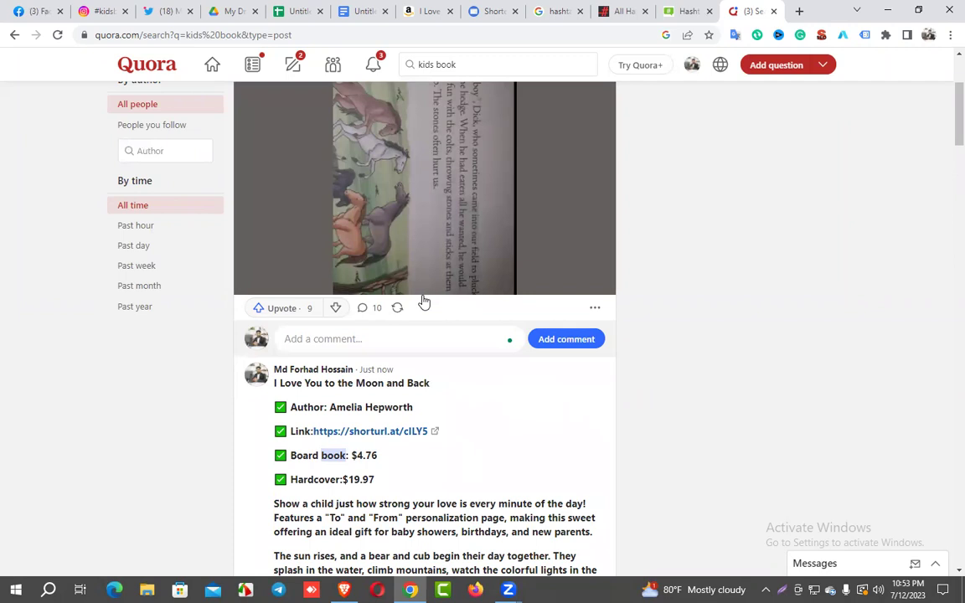
click(782, 590)
mouse_move(30, 41)
mouse_down()
mouse_move(793, 459)
mouse_move(832, 528)
mouse_up()
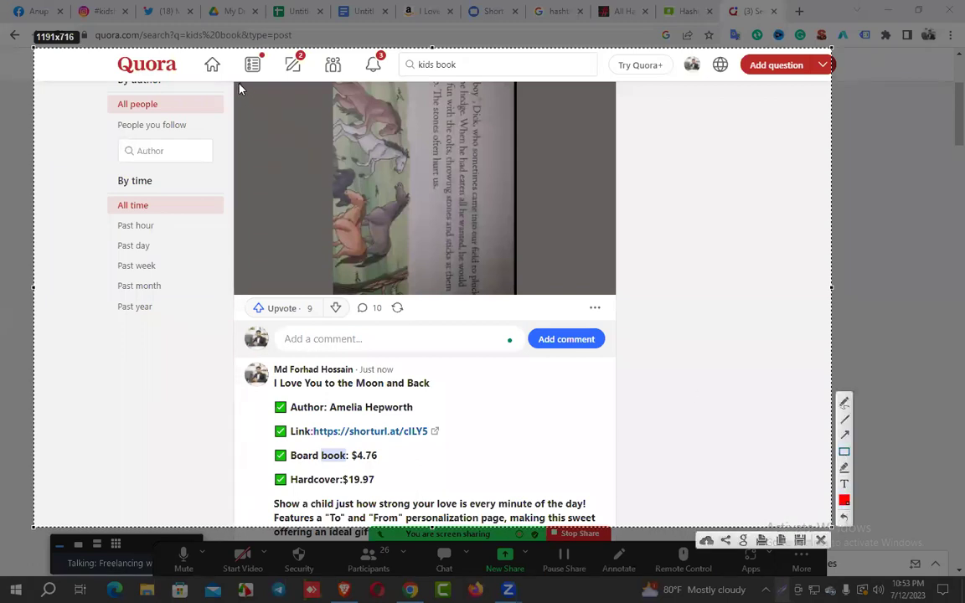
mouse_move(233, 82)
mouse_down()
mouse_move(626, 491)
mouse_move(644, 525)
mouse_up()
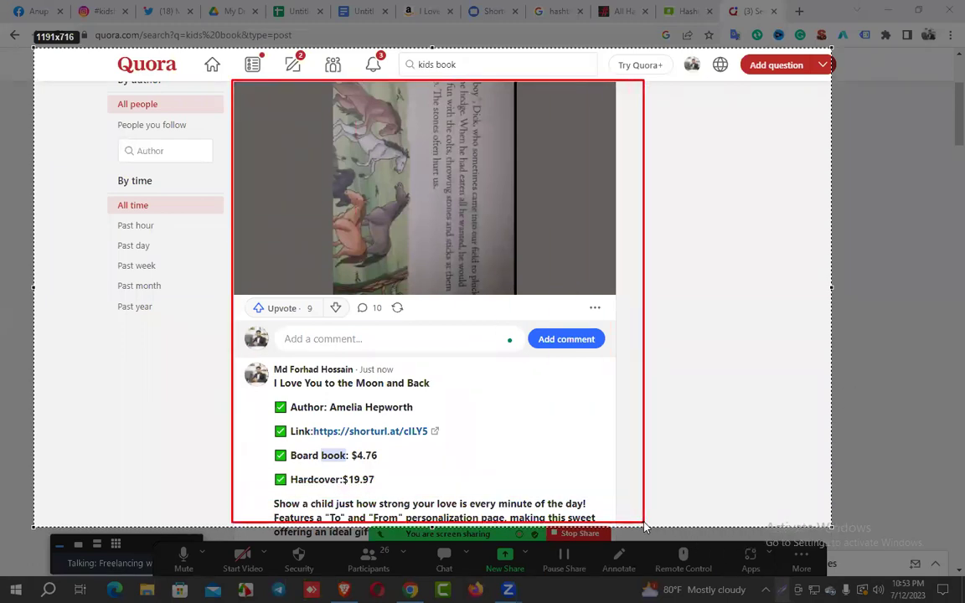
click(706, 541)
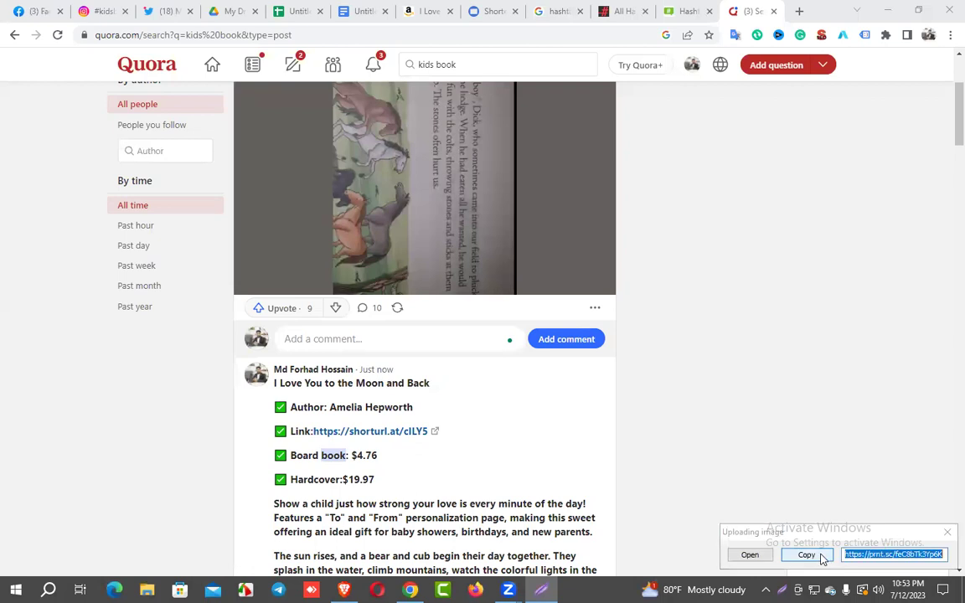
click(817, 556)
- Paste the Quora screenshot link into C2 of the spreadsheet
click(298, 11)
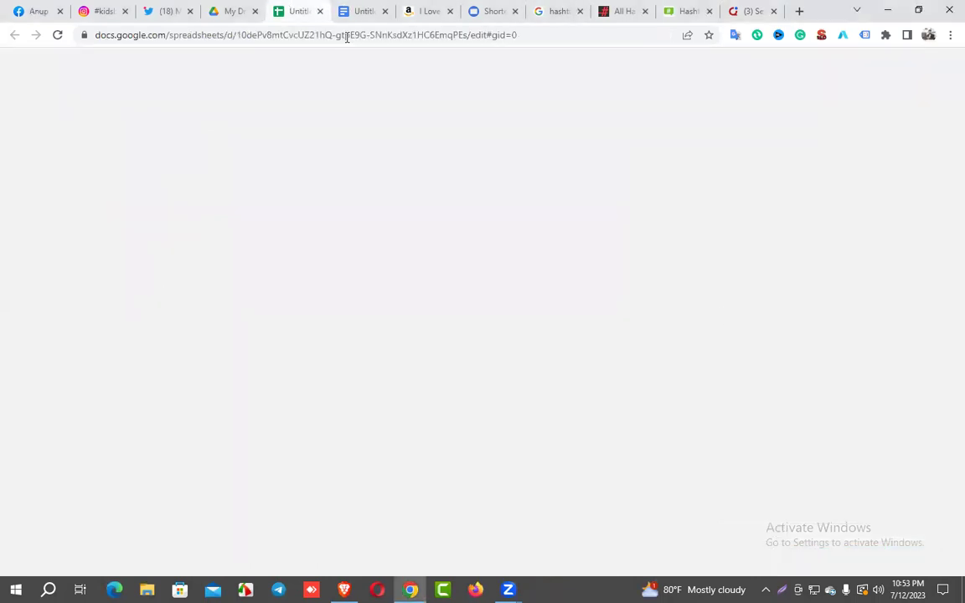
click(484, 196)
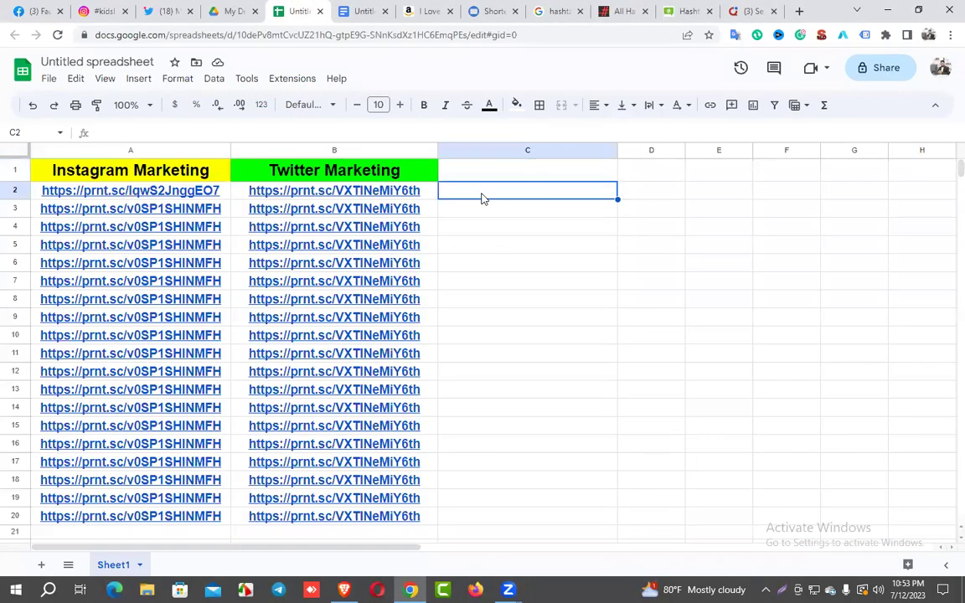
key(ctrl+v)
- Enter the heading "Quora Marketing" in C1 and format it bold at size 18
click(486, 175)
text(Quora Marketing)
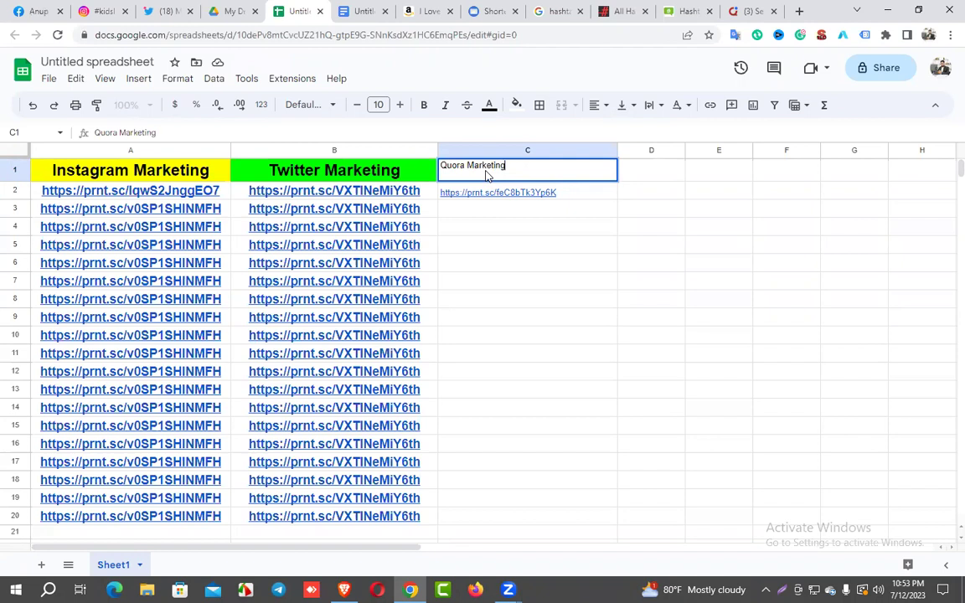
click(645, 177)
click(556, 178)
click(424, 106)
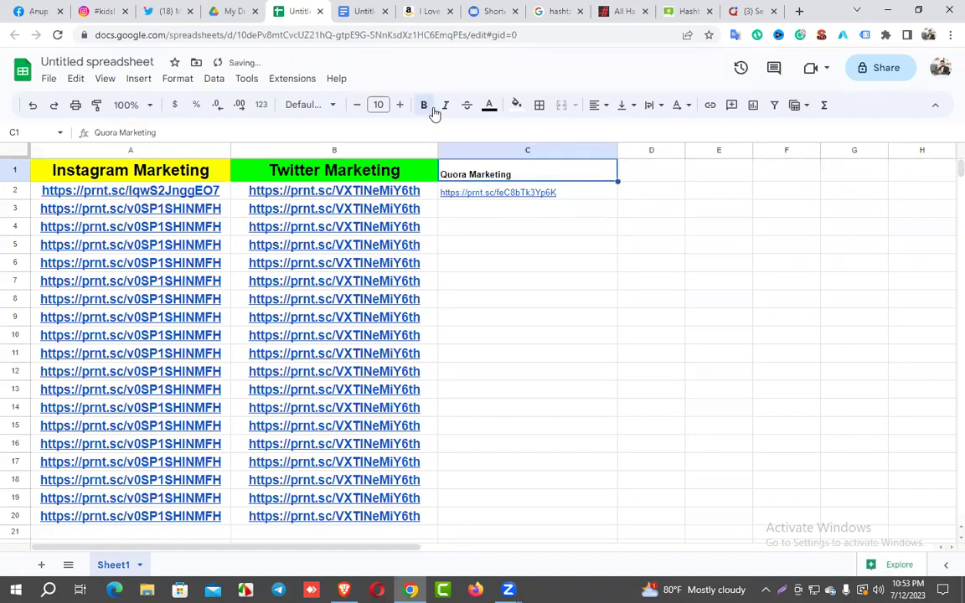
click(386, 106)
click(379, 299)
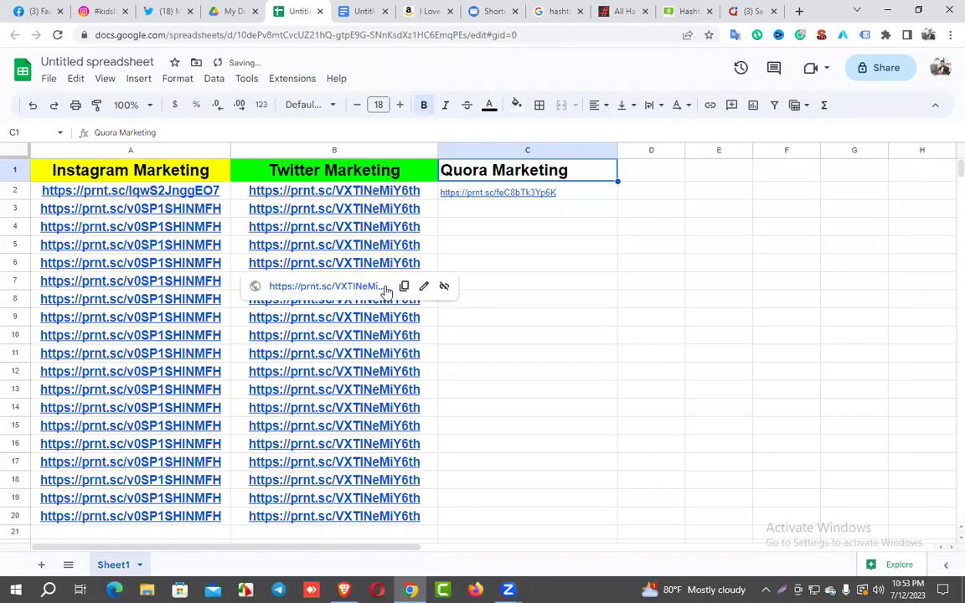
- Make the C2 link bold and repeat it down column C through C20
click(568, 194)
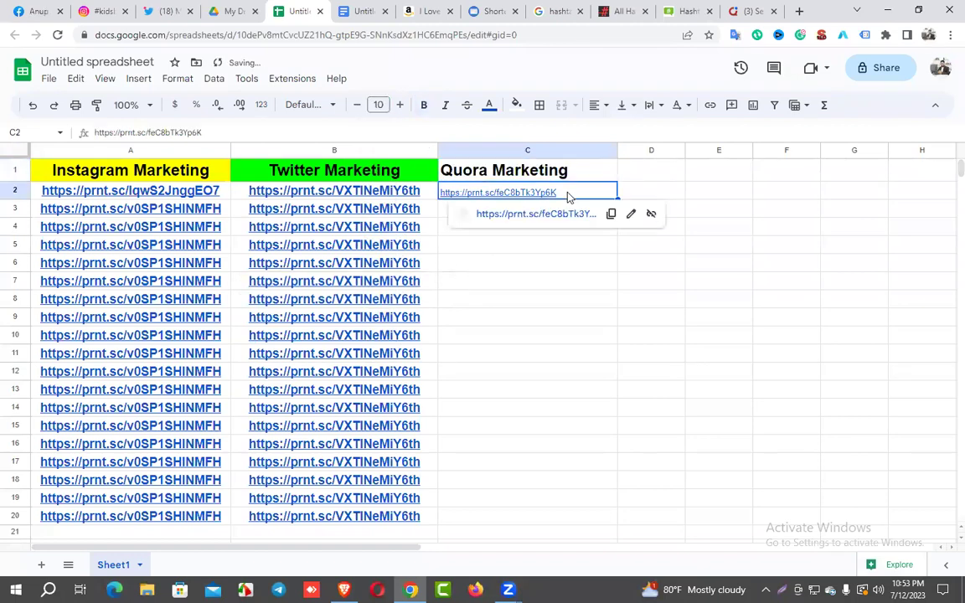
click(426, 105)
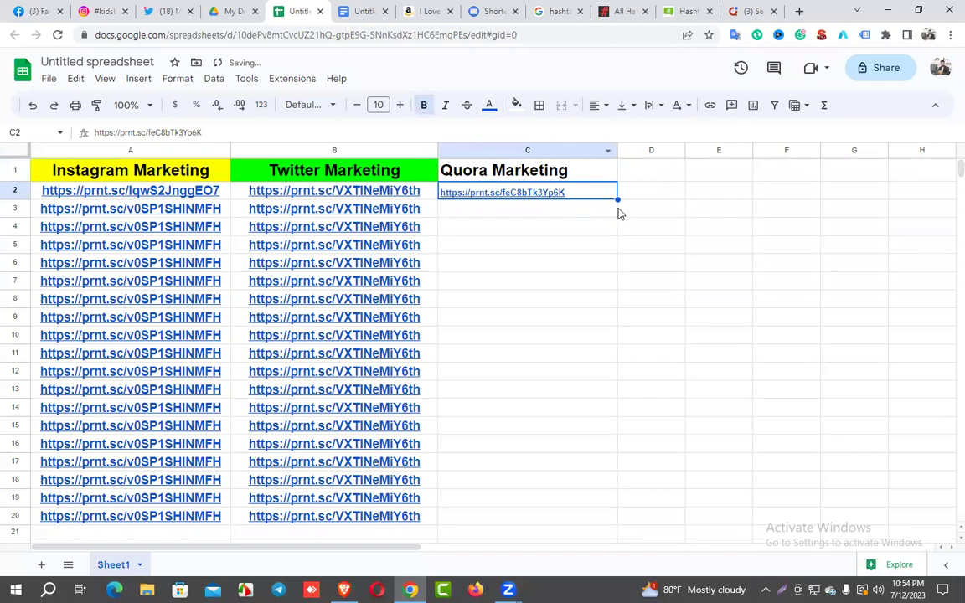
drag(619, 200, 612, 427)
scroll(566, 332, up, 2)
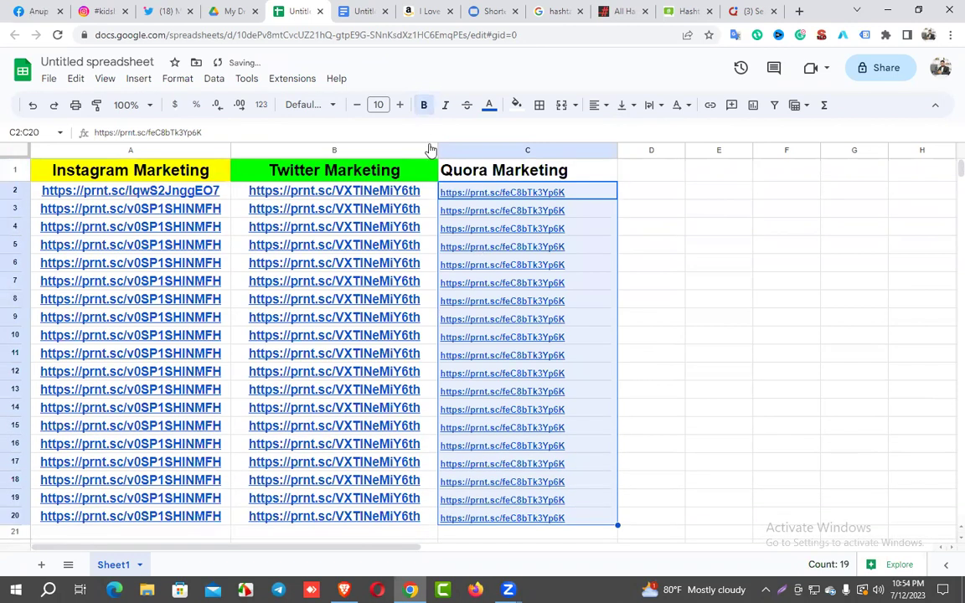
- Set the font size of the Quora links in C2:C20 to 14
click(381, 105)
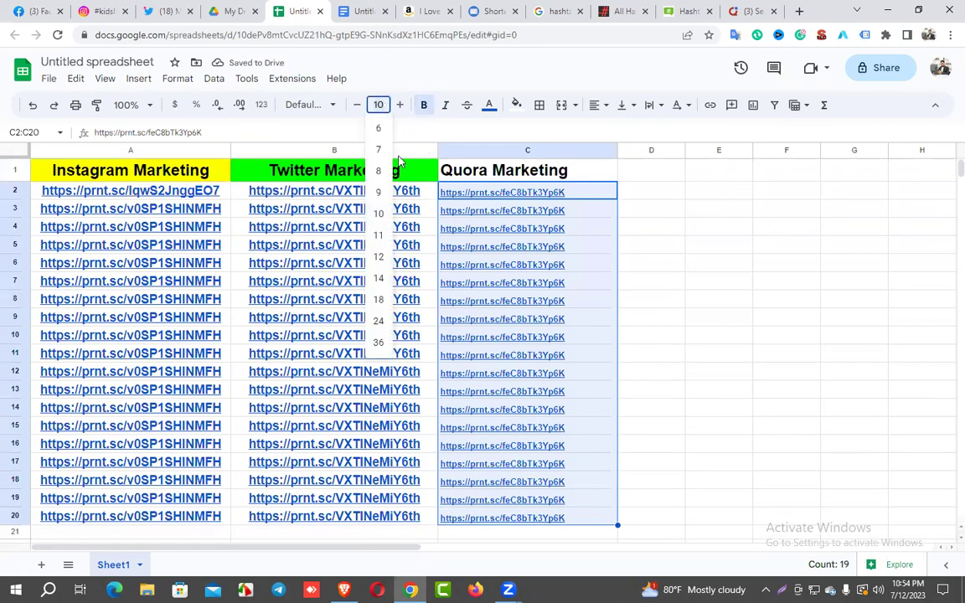
click(378, 271)
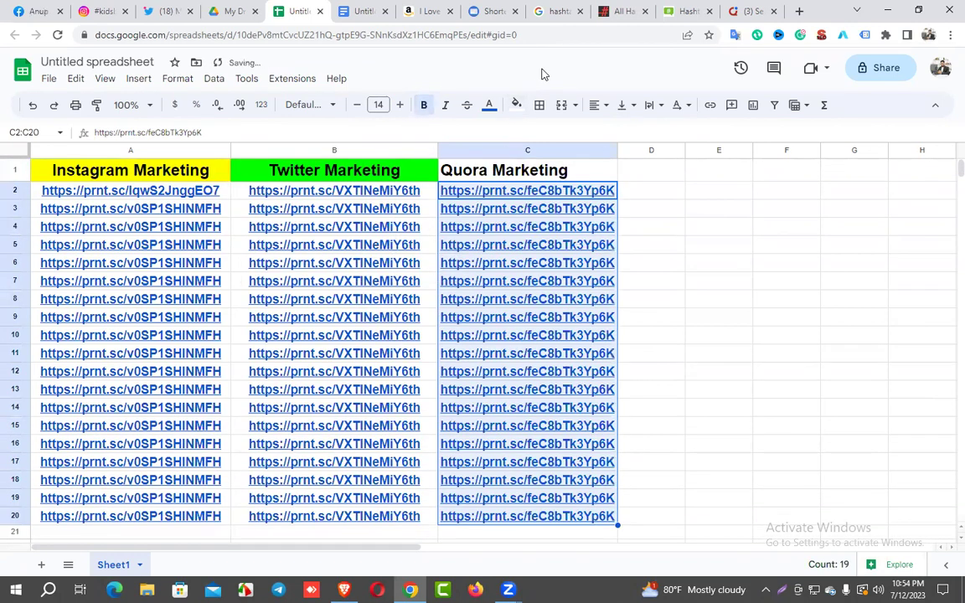
click(569, 171)
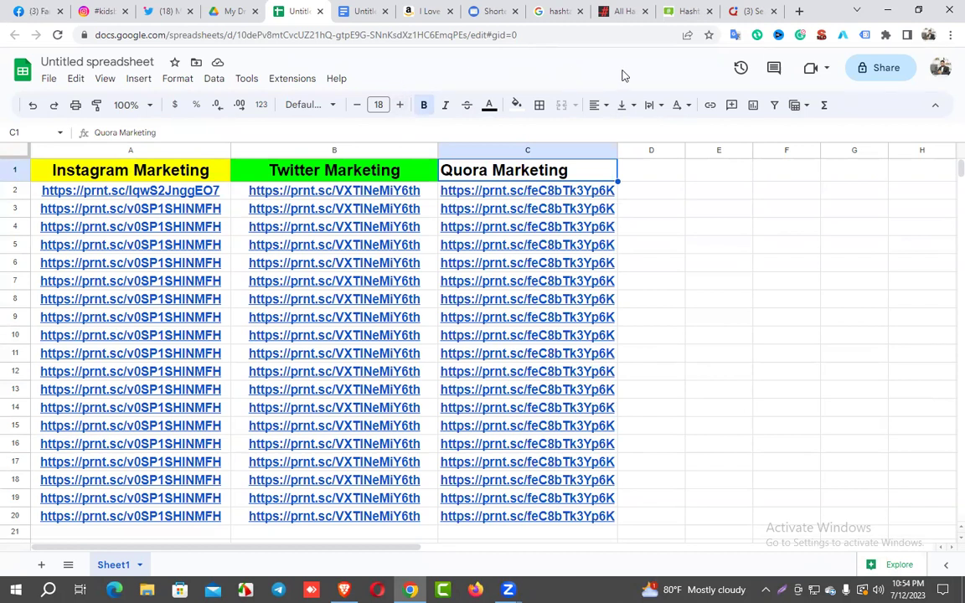
- Close the Quora, hashtag generator, Google search and Shortened URL pages, keeping the spreadsheet open
click(774, 11)
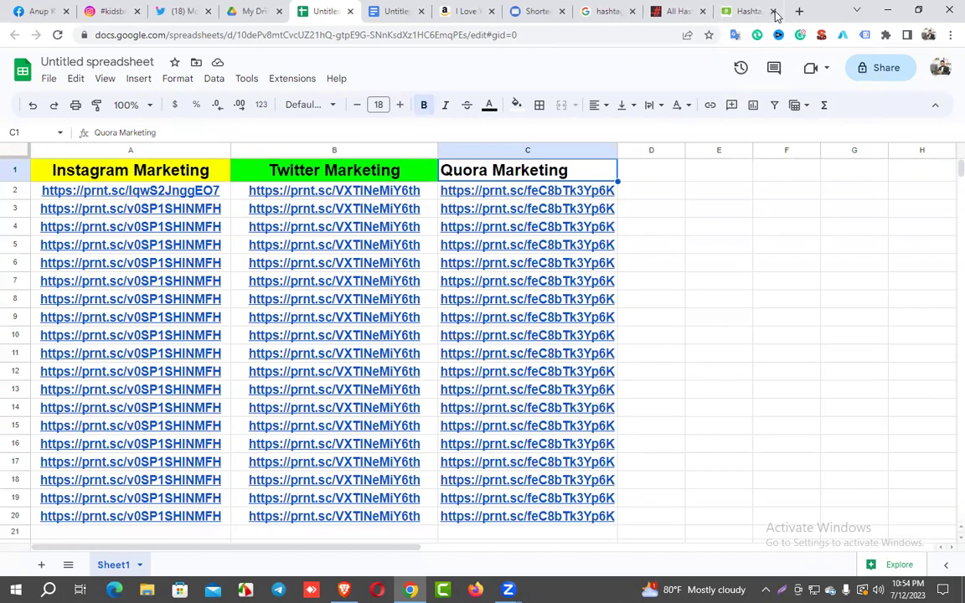
click(773, 11)
click(774, 11)
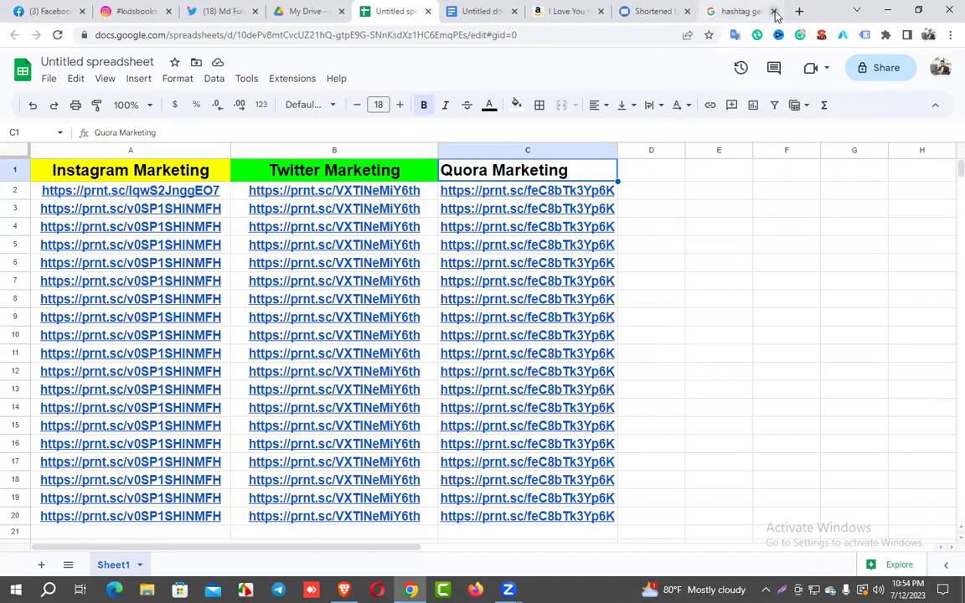
click(774, 11)
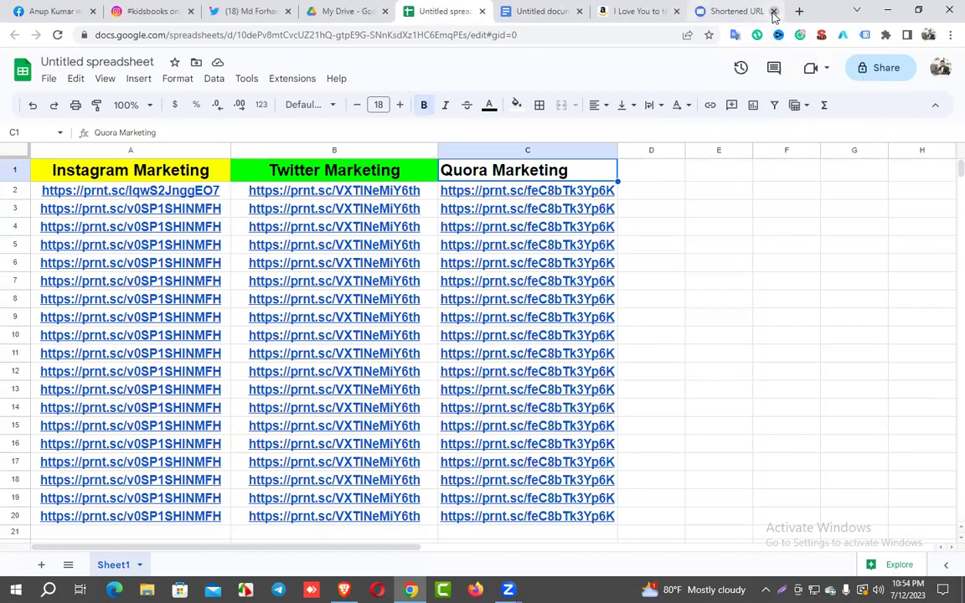
click(775, 11)
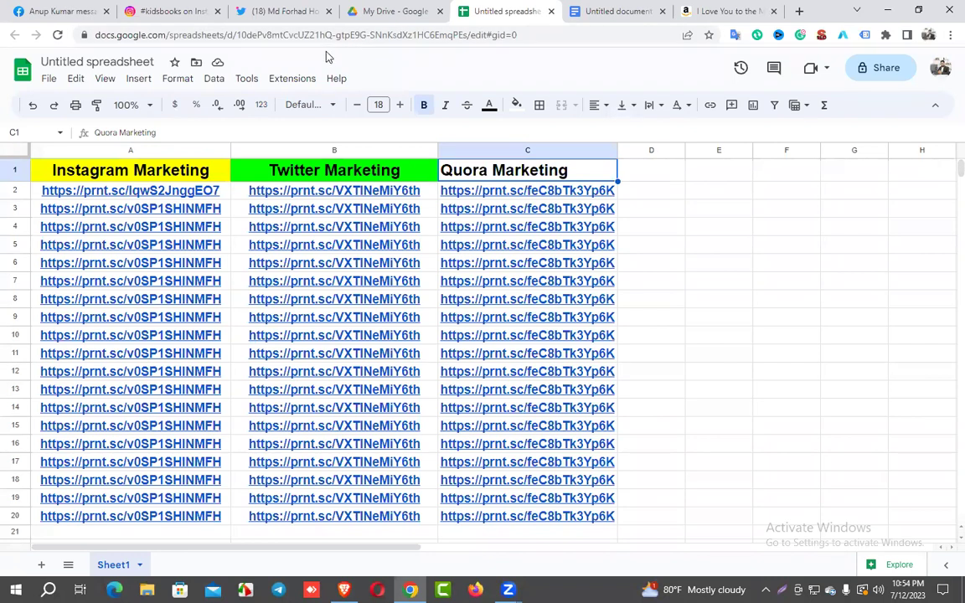
- Switch to Facebook, close the first open chat and check the notifications and Messenger chat list
click(55, 11)
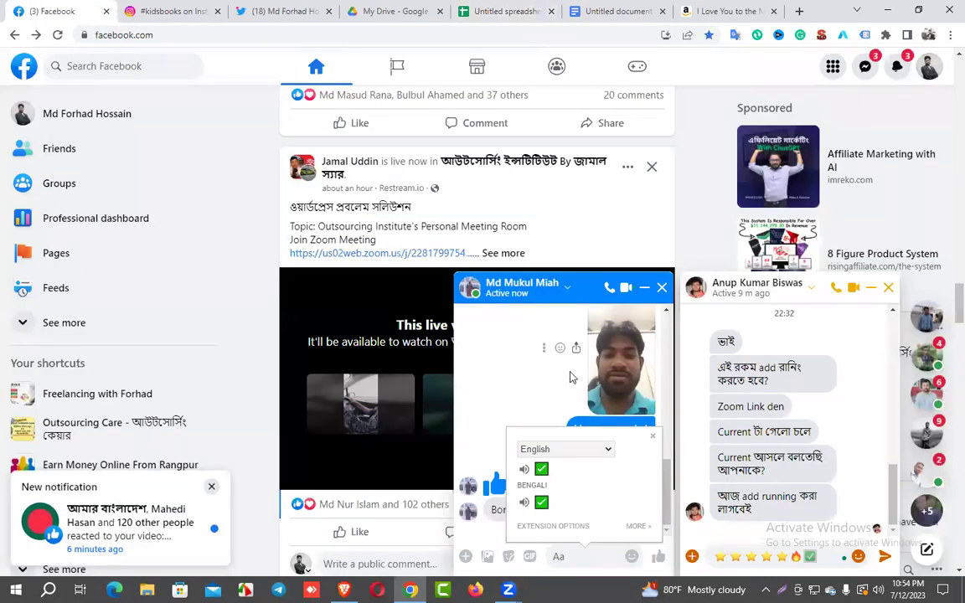
click(662, 287)
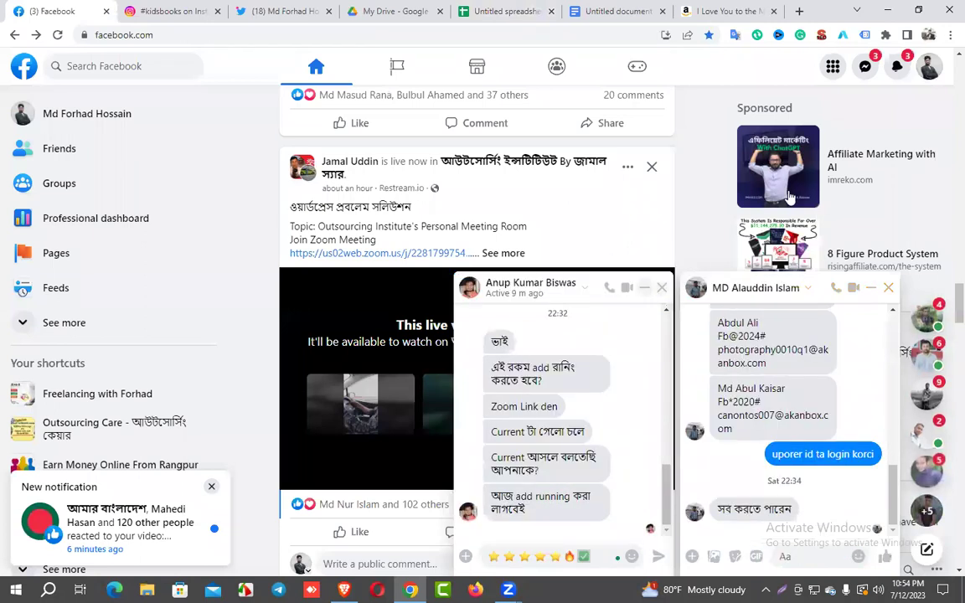
click(898, 67)
click(899, 68)
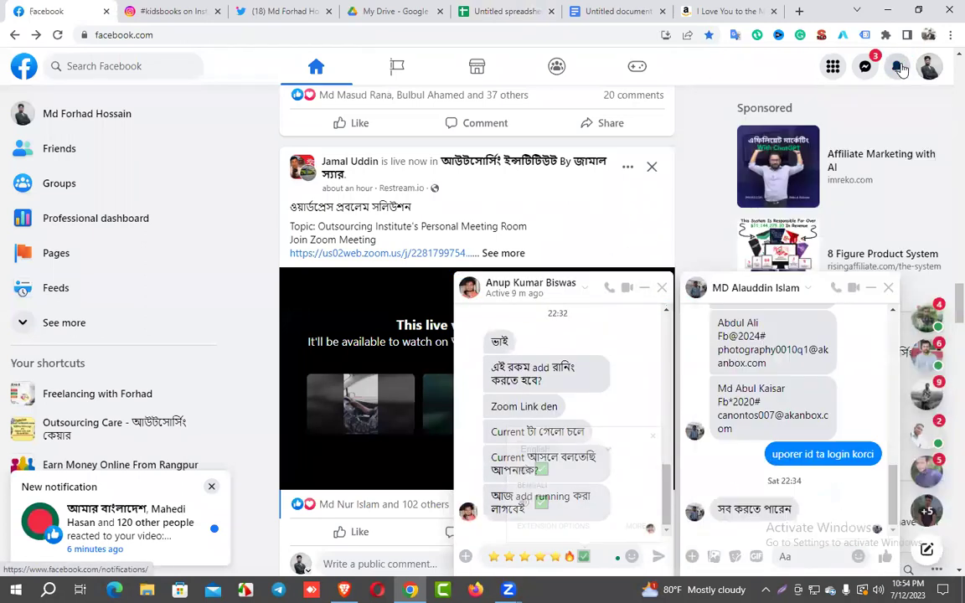
click(868, 68)
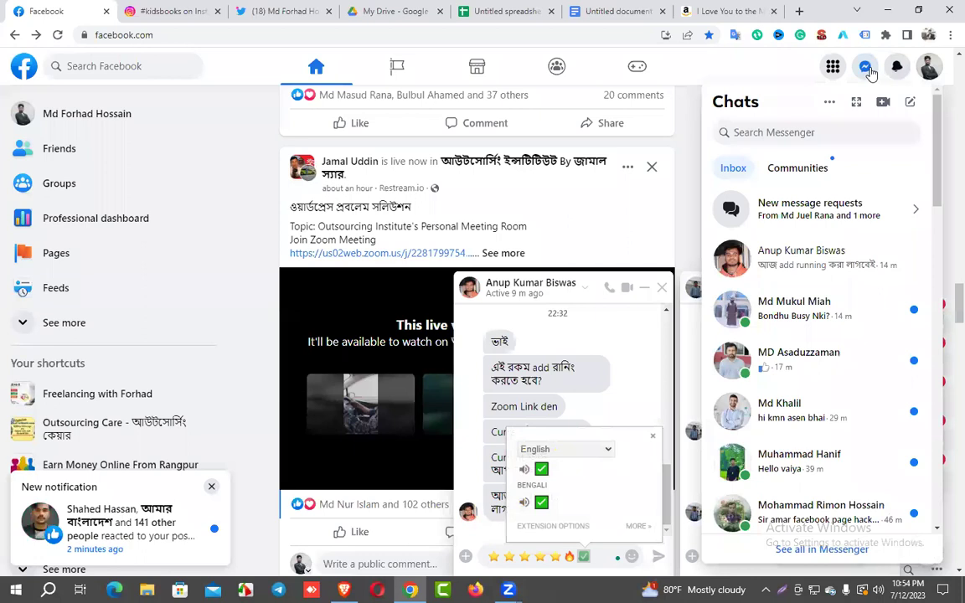
click(868, 69)
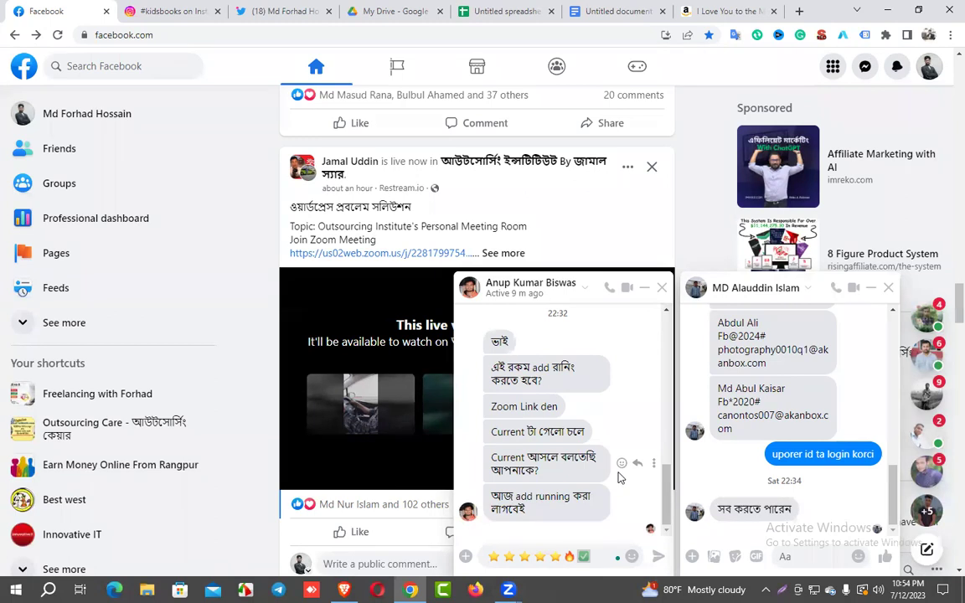
- Minimise the open chat windows one after another until only the conversation about running an ad remains
click(871, 289)
click(870, 290)
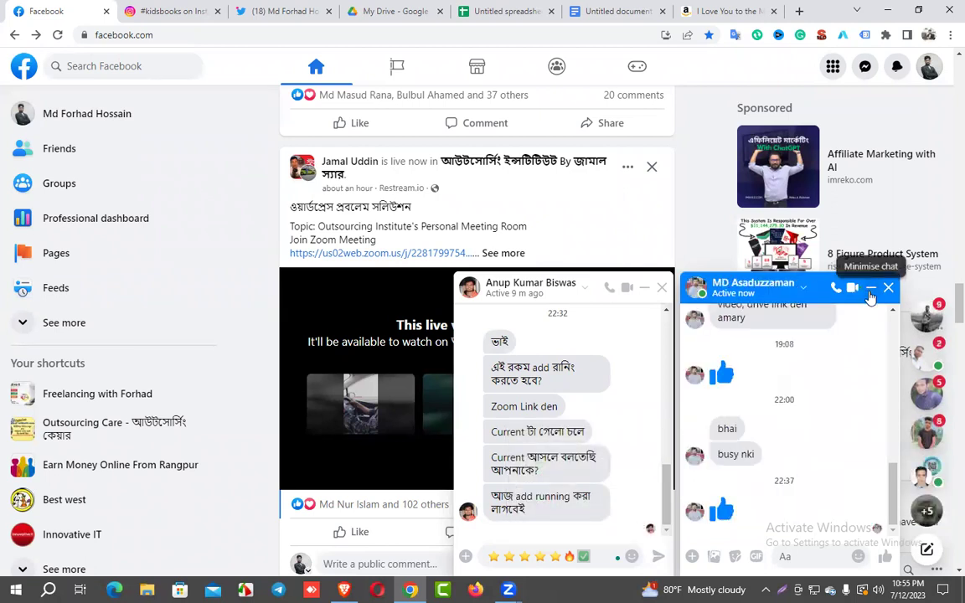
click(870, 290)
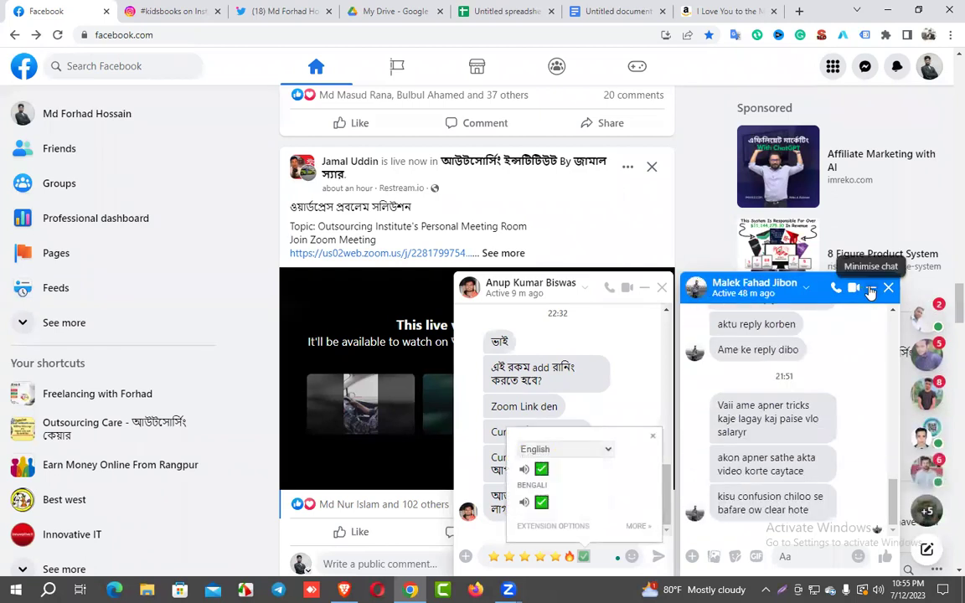
click(871, 290)
click(870, 290)
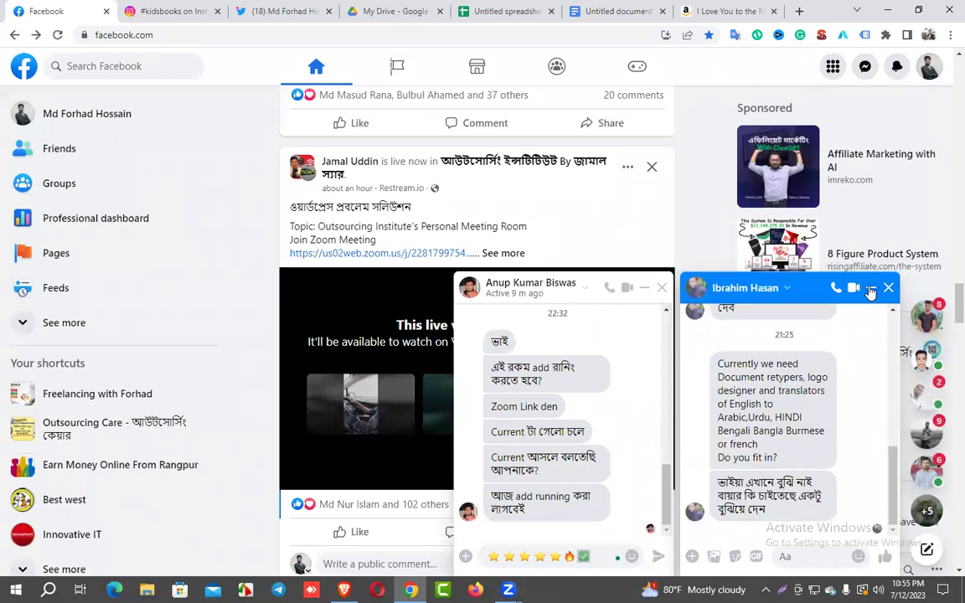
click(870, 290)
click(871, 290)
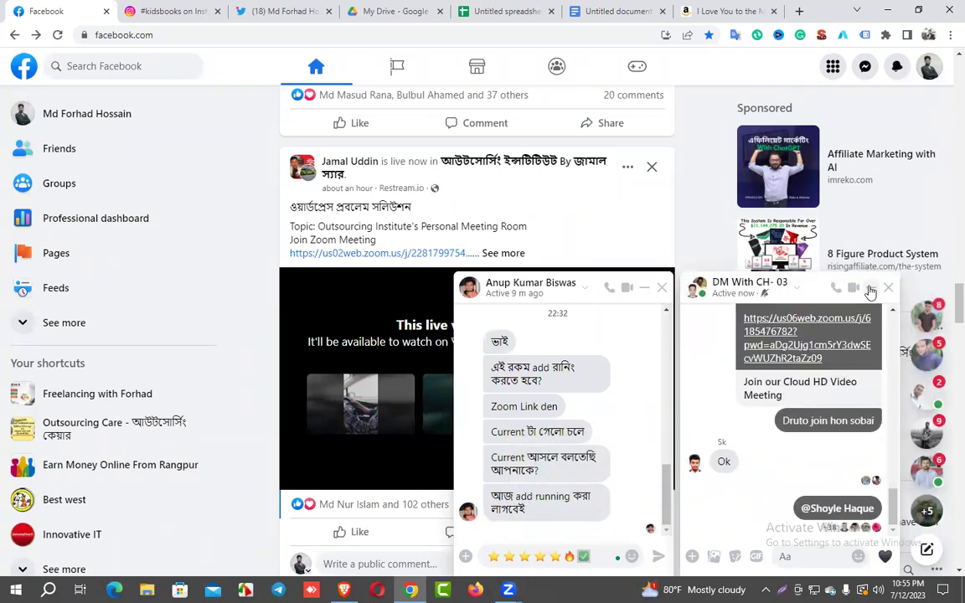
click(871, 290)
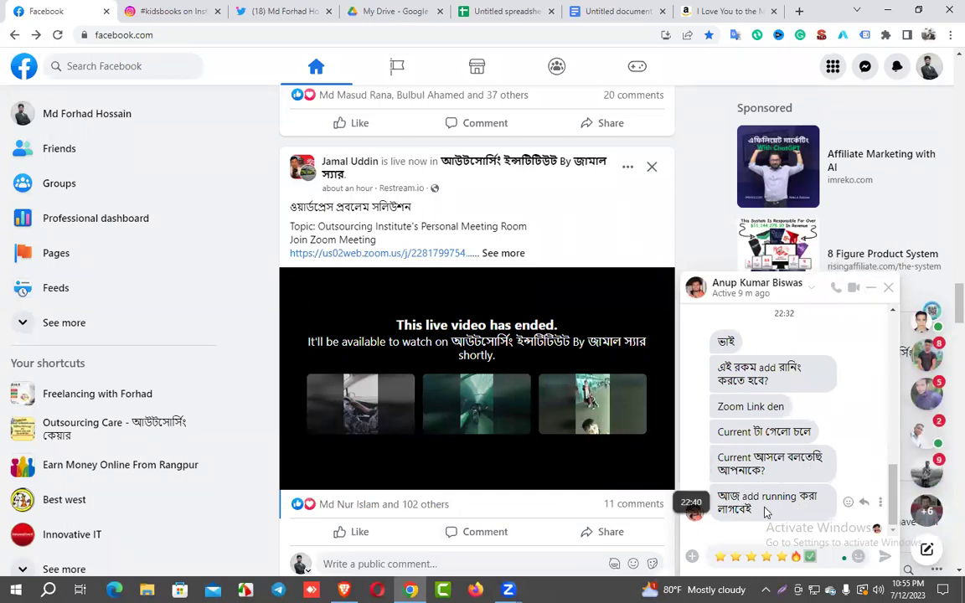
- Highlight the last message about running the ad today in the remaining chat to read it, and clear the selection
click(732, 496)
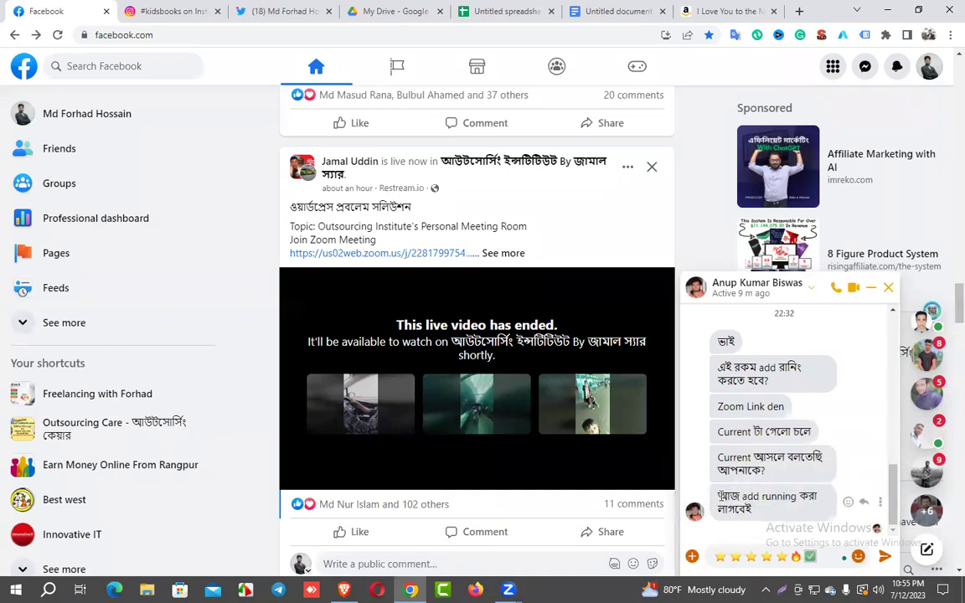
drag(718, 501, 760, 517)
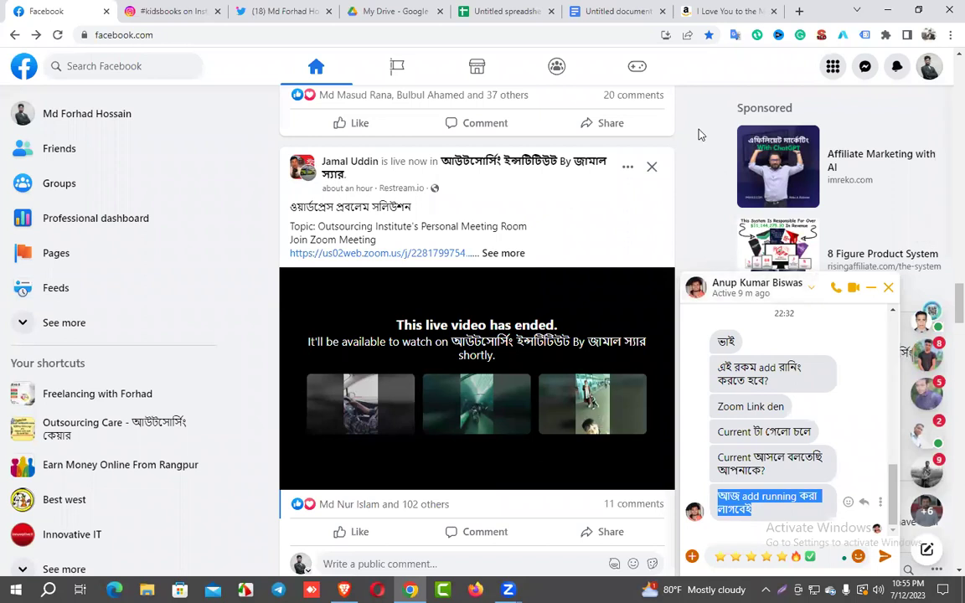
click(612, 513)
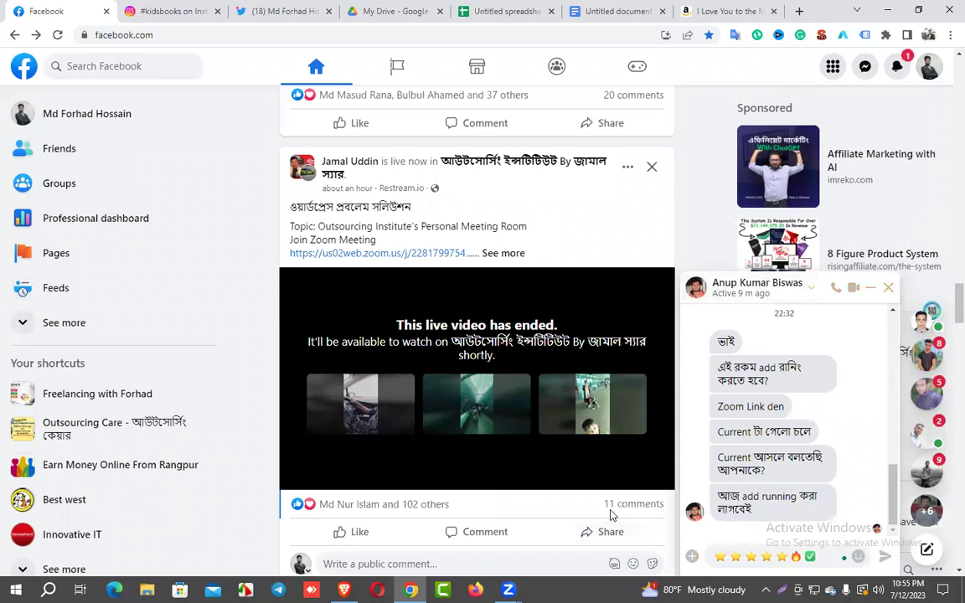